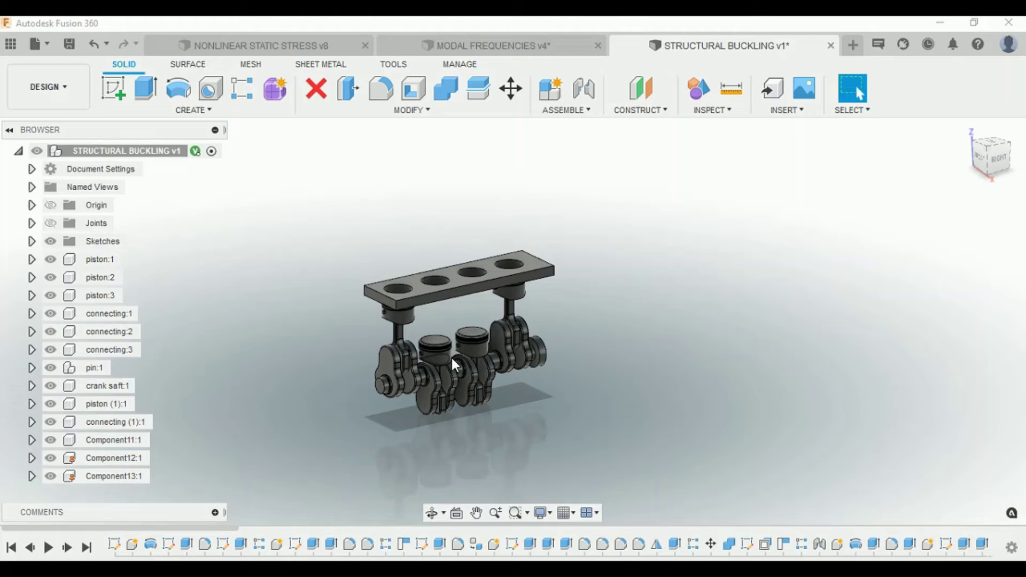
Step: Switch to the Simulation workspace and create a Structural Buckling study
{"action": "left_click", "coordinate": [51, 90]}
{"action": "left_click", "coordinate": [67, 228]}
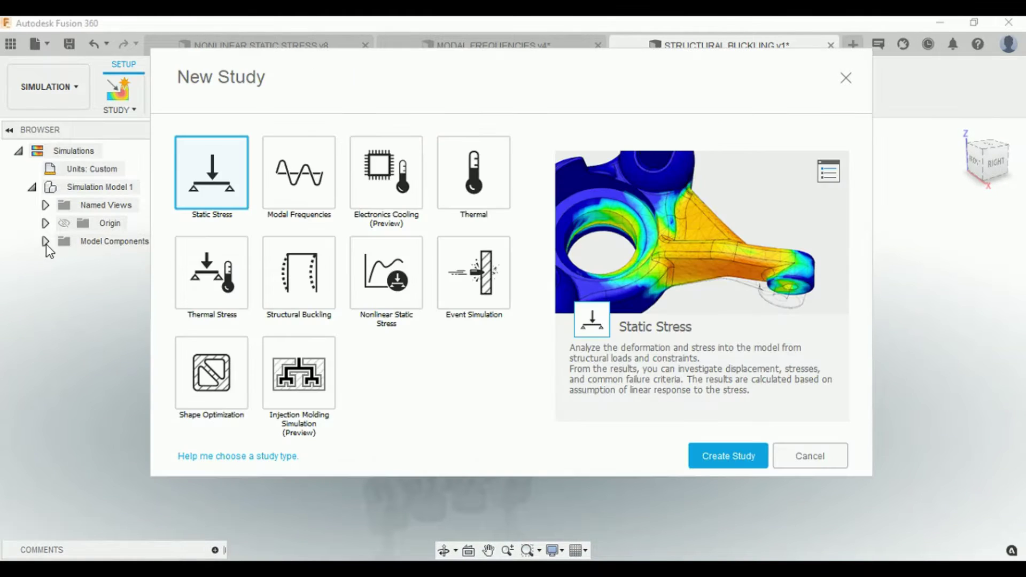
{"action": "left_click", "coordinate": [377, 265]}
{"action": "left_click", "coordinate": [295, 275]}
{"action": "left_click", "coordinate": [728, 456]}
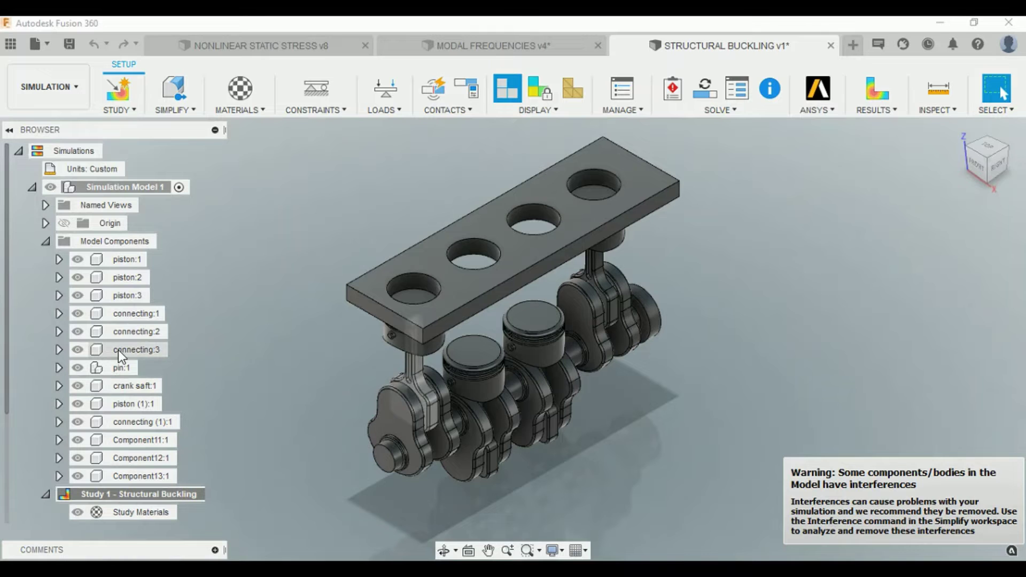
Step: Hide the three pistons, connecting:1 and :2, crankshaft, piston (1), connecting (1) and Components 11–13
{"action": "left_click", "coordinate": [88, 332]}
{"action": "left_click", "coordinate": [78, 313]}
{"action": "left_click", "coordinate": [77, 295]}
{"action": "left_click", "coordinate": [78, 277]}
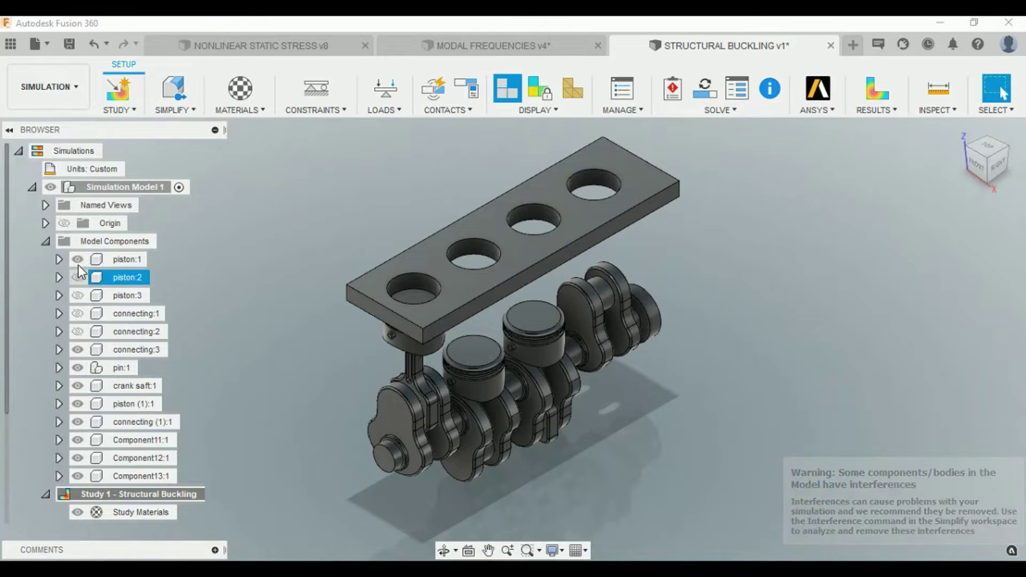
{"action": "left_click", "coordinate": [78, 259]}
{"action": "left_click", "coordinate": [78, 386]}
{"action": "left_click", "coordinate": [78, 405]}
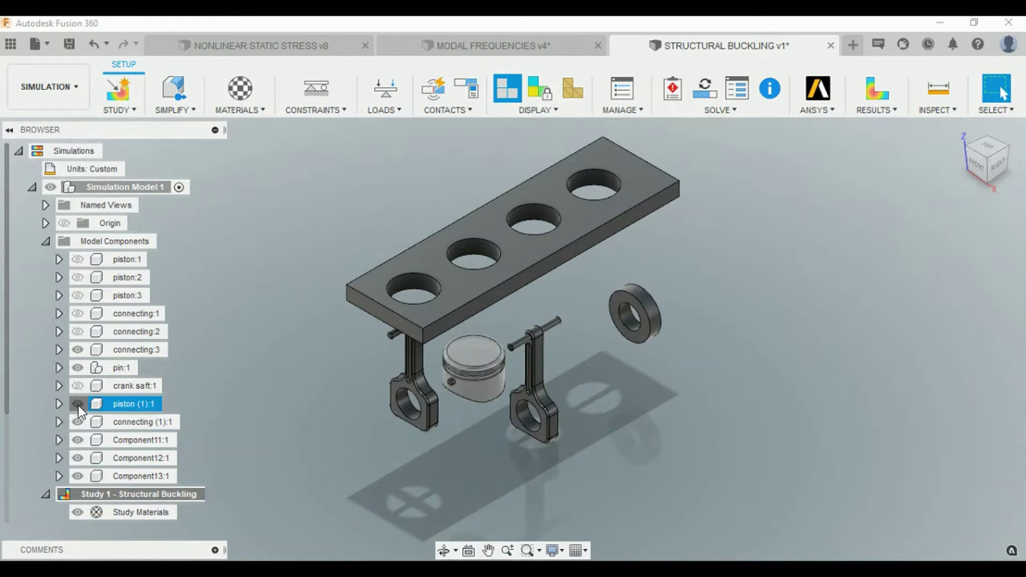
{"action": "left_click", "coordinate": [78, 422]}
{"action": "left_click", "coordinate": [77, 440]}
{"action": "left_click", "coordinate": [78, 458]}
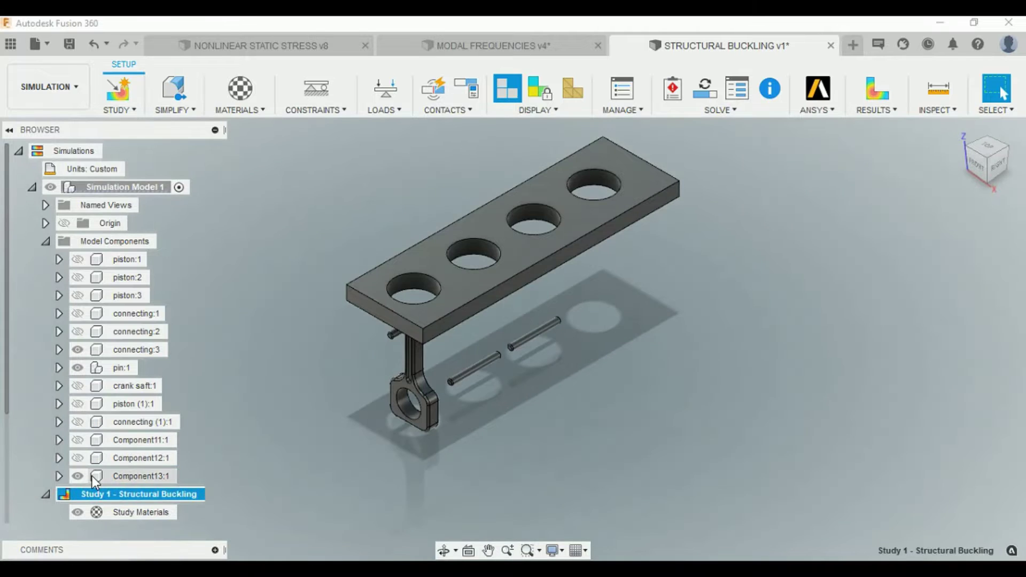
{"action": "left_click", "coordinate": [78, 476]}
Step: Hide the Component9 and Component10 pins inside pin:1 and collapse the browser tree
{"action": "left_click", "coordinate": [59, 368]}
{"action": "left_click", "coordinate": [91, 440]}
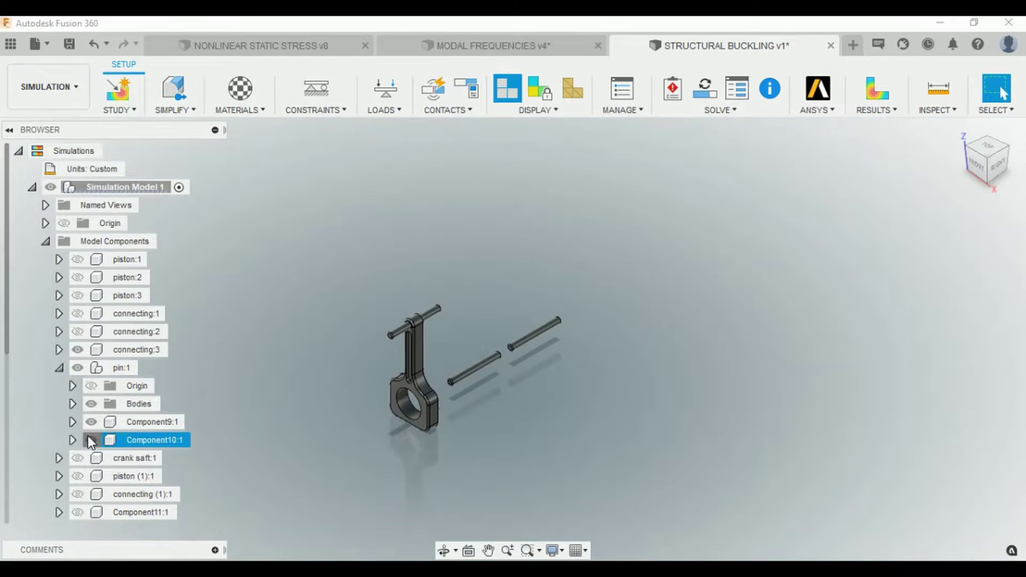
{"action": "left_click", "coordinate": [90, 422]}
{"action": "left_click", "coordinate": [59, 368]}
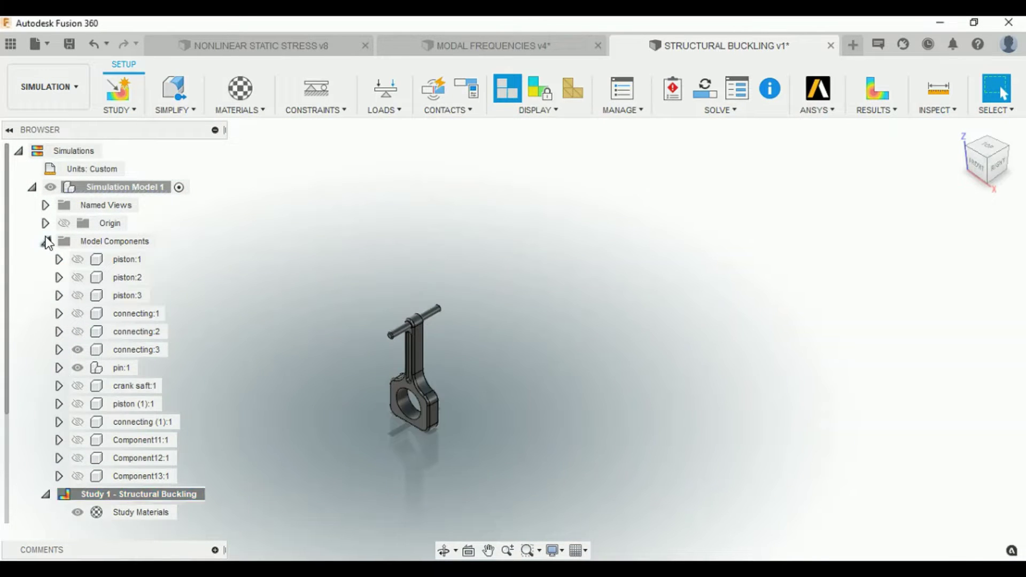
{"action": "left_click", "coordinate": [45, 242]}
{"action": "middle_click_drag", "start_coordinate": [576, 297], "coordinate": [398, 160], "text": "shift"}
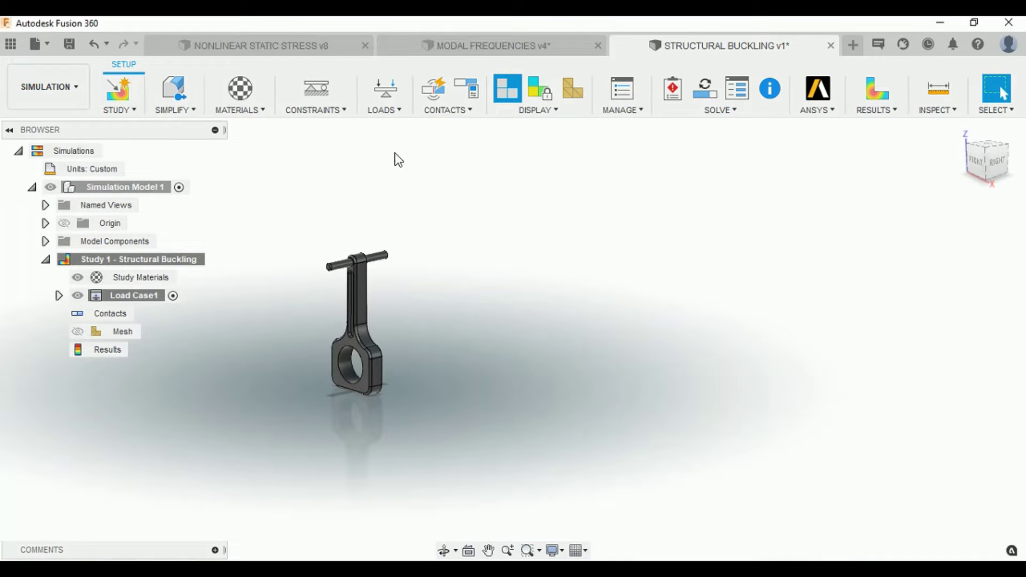
Step: Open the Study Materials table and move it aside from the model
{"action": "left_click", "coordinate": [249, 111]}
{"action": "left_click", "coordinate": [220, 126]}
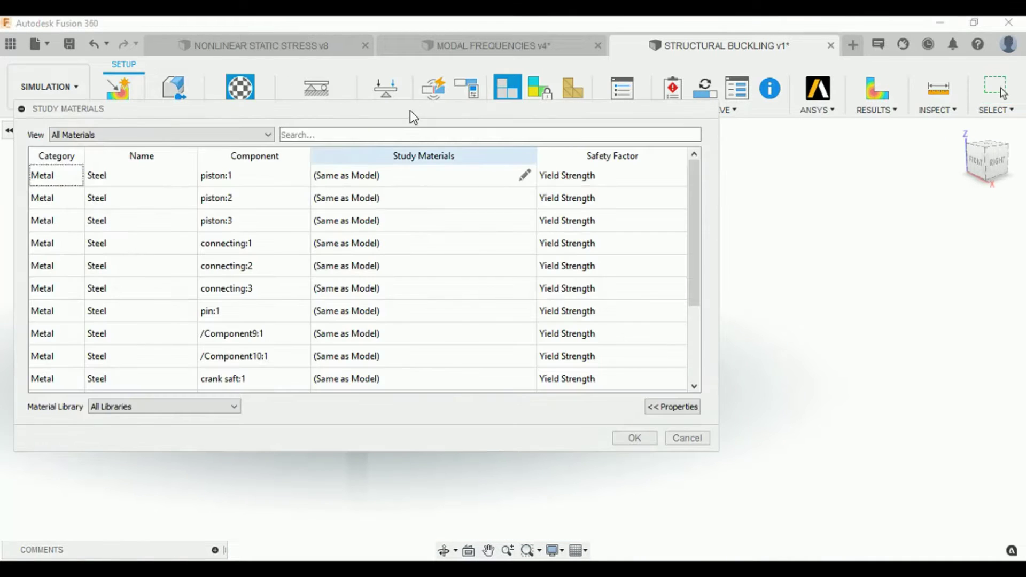
{"action": "left_click_drag", "start_coordinate": [410, 110], "coordinate": [760, 96]}
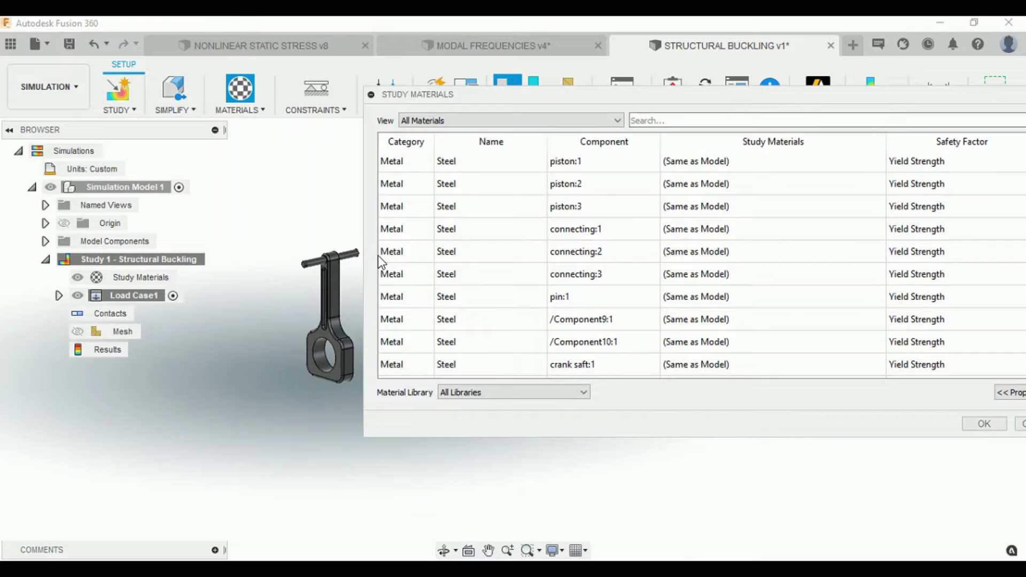
Step: Set connecting:3's study material to Stainless Steel
{"action": "left_click", "coordinate": [495, 276]}
{"action": "left_click", "coordinate": [877, 273]}
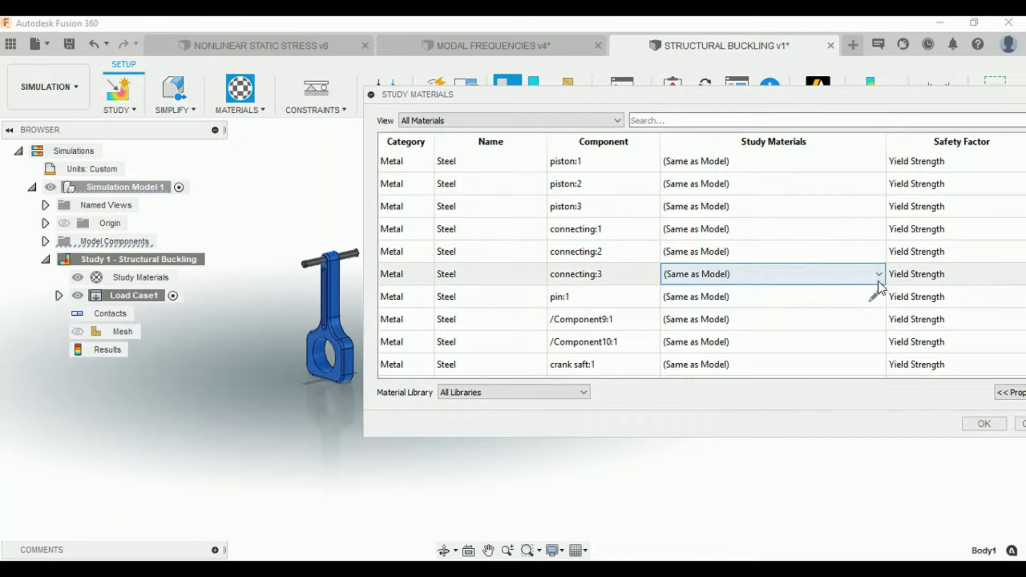
{"action": "scroll", "coordinate": [710, 447], "scroll_direction": "down", "scroll_amount": 1}
{"action": "scroll", "coordinate": [711, 431], "scroll_direction": "down", "scroll_amount": 1}
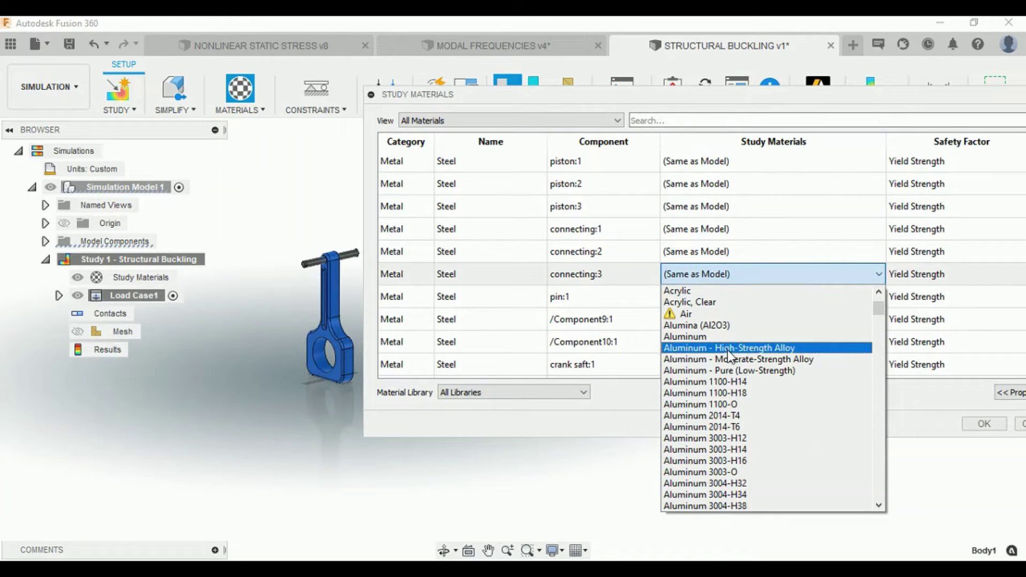
{"action": "scroll", "coordinate": [704, 329], "scroll_direction": "up", "scroll_amount": 1}
{"action": "scroll", "coordinate": [720, 385], "scroll_direction": "down", "scroll_amount": 5}
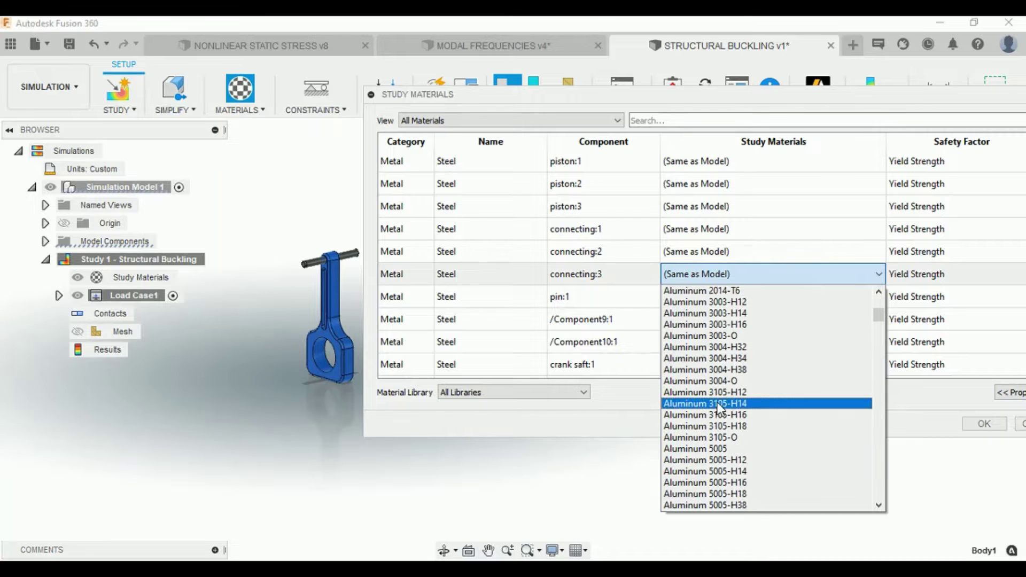
{"action": "scroll", "coordinate": [718, 417], "scroll_direction": "down", "scroll_amount": 5}
{"action": "scroll", "coordinate": [717, 426], "scroll_direction": "down", "scroll_amount": 8}
{"action": "scroll", "coordinate": [719, 428], "scroll_direction": "down", "scroll_amount": 2}
{"action": "scroll", "coordinate": [719, 427], "scroll_direction": "down", "scroll_amount": 1}
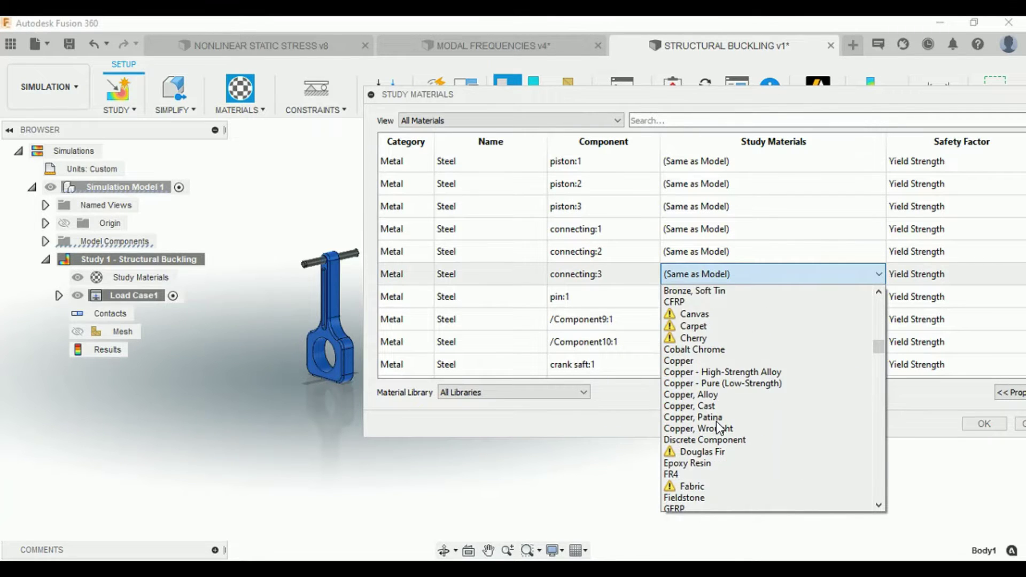
{"action": "scroll", "coordinate": [719, 428], "scroll_direction": "down", "scroll_amount": 2}
{"action": "scroll", "coordinate": [719, 428], "scroll_direction": "down", "scroll_amount": 2}
{"action": "scroll", "coordinate": [719, 427], "scroll_direction": "down", "scroll_amount": 1}
{"action": "scroll", "coordinate": [719, 428], "scroll_direction": "down", "scroll_amount": 2}
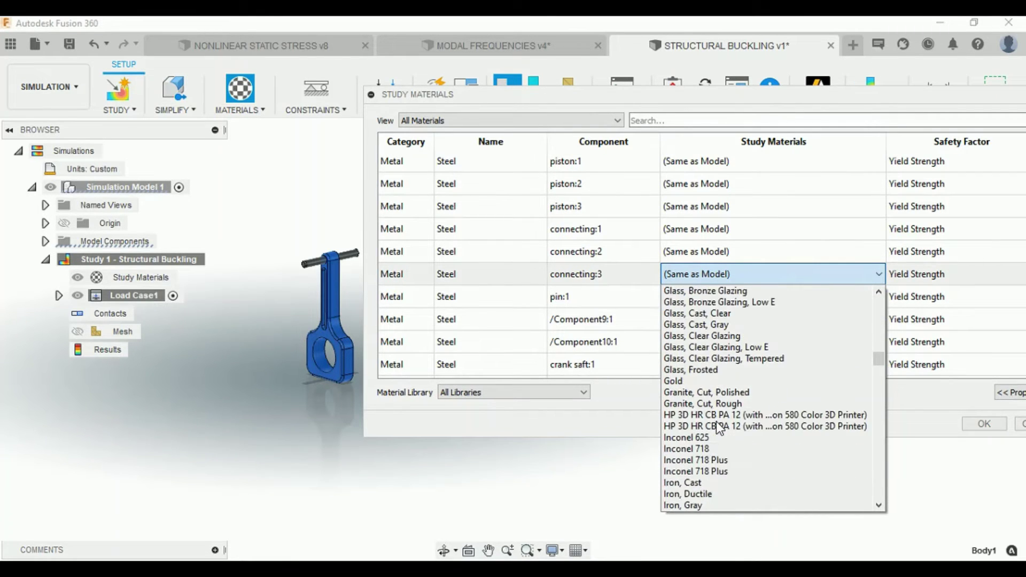
{"action": "scroll", "coordinate": [719, 427], "scroll_direction": "down", "scroll_amount": 3}
{"action": "scroll", "coordinate": [719, 428], "scroll_direction": "down", "scroll_amount": 2}
{"action": "scroll", "coordinate": [719, 428], "scroll_direction": "down", "scroll_amount": 2}
{"action": "scroll", "coordinate": [719, 427], "scroll_direction": "down", "scroll_amount": 3}
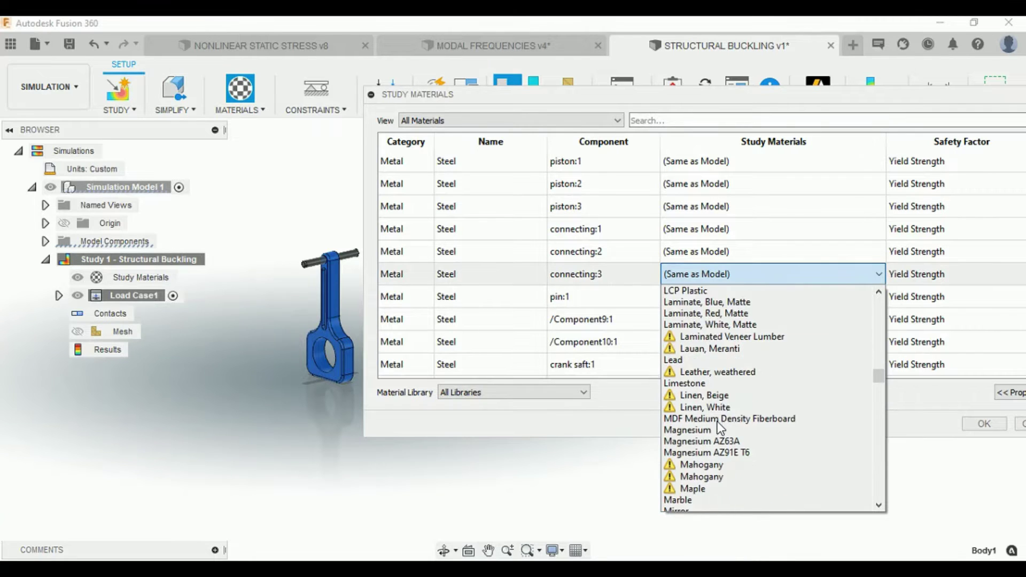
{"action": "scroll", "coordinate": [719, 428], "scroll_direction": "down", "scroll_amount": 2}
{"action": "scroll", "coordinate": [719, 428], "scroll_direction": "up", "scroll_amount": 3}
{"action": "scroll", "coordinate": [720, 428], "scroll_direction": "up", "scroll_amount": 4}
{"action": "scroll", "coordinate": [720, 428], "scroll_direction": "up", "scroll_amount": 5}
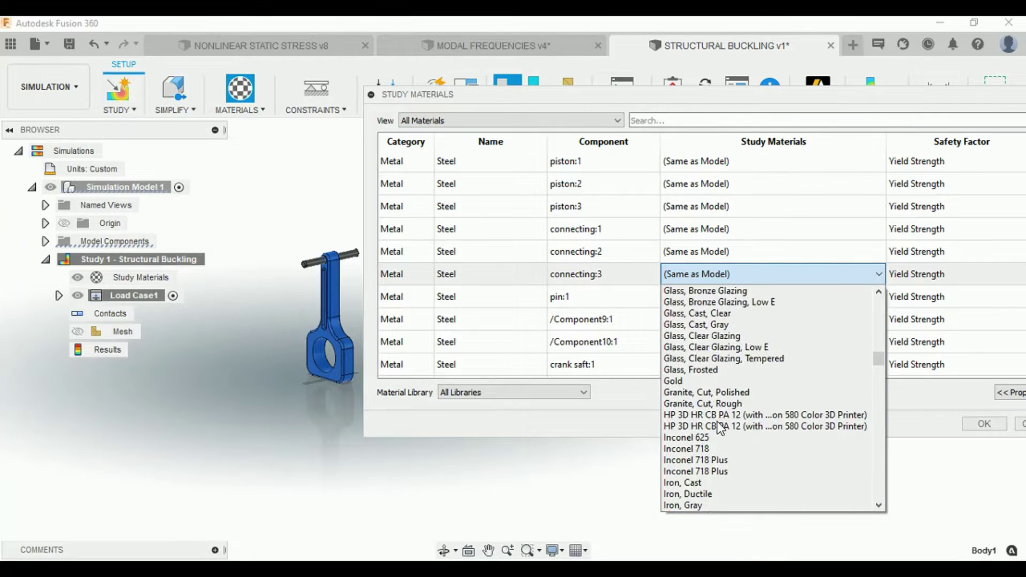
{"action": "scroll", "coordinate": [720, 427], "scroll_direction": "up", "scroll_amount": 2}
{"action": "scroll", "coordinate": [720, 428], "scroll_direction": "down", "scroll_amount": 7}
{"action": "scroll", "coordinate": [720, 428], "scroll_direction": "down", "scroll_amount": 6}
{"action": "scroll", "coordinate": [720, 427], "scroll_direction": "down", "scroll_amount": 3}
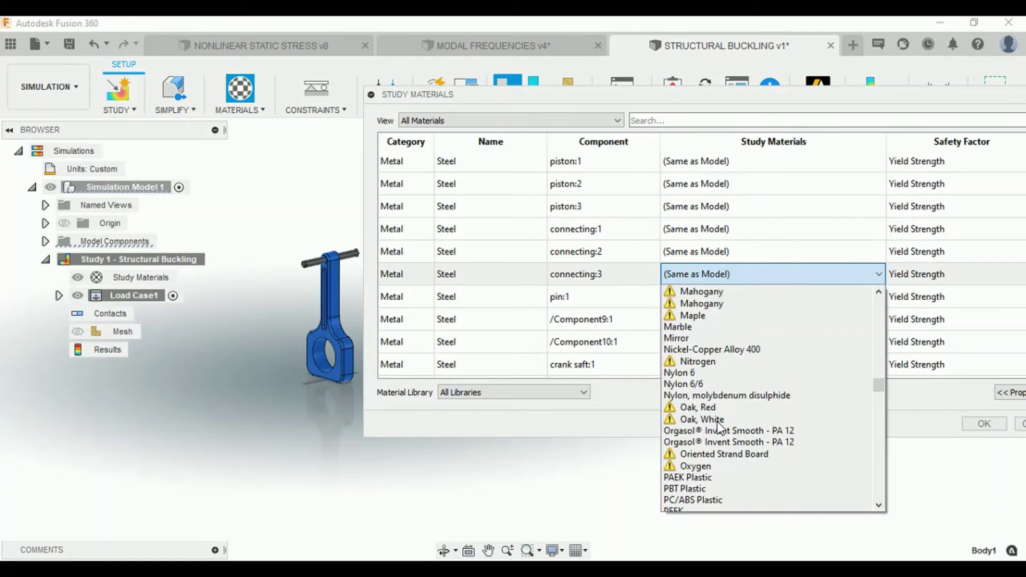
{"action": "scroll", "coordinate": [720, 427], "scroll_direction": "down", "scroll_amount": 5}
{"action": "scroll", "coordinate": [720, 428], "scroll_direction": "down", "scroll_amount": 3}
{"action": "scroll", "coordinate": [720, 428], "scroll_direction": "down", "scroll_amount": 2}
{"action": "scroll", "coordinate": [718, 423], "scroll_direction": "down", "scroll_amount": 5}
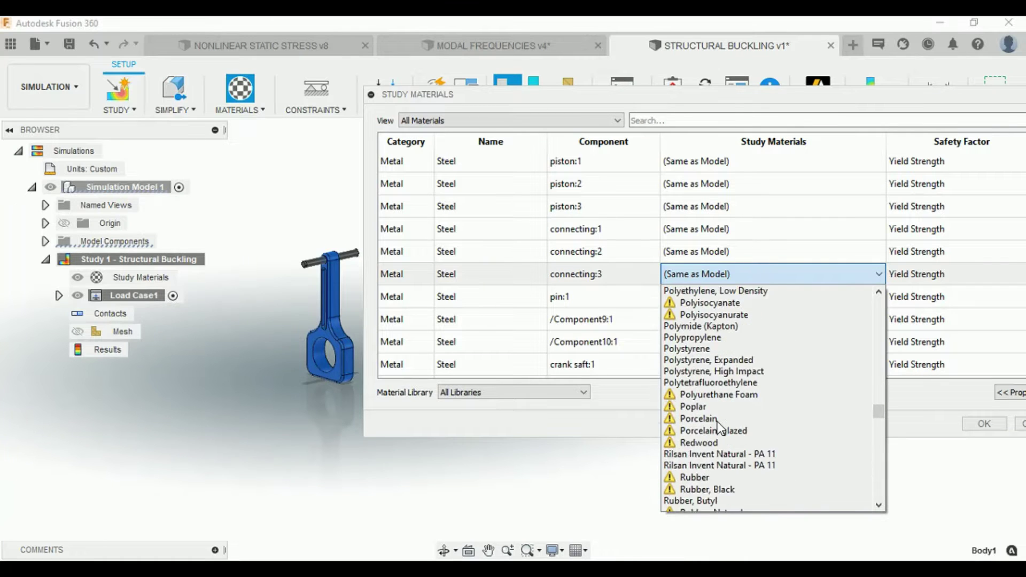
{"action": "scroll", "coordinate": [718, 422], "scroll_direction": "down", "scroll_amount": 3}
{"action": "scroll", "coordinate": [718, 423], "scroll_direction": "down", "scroll_amount": 3}
{"action": "left_click", "coordinate": [718, 452]}
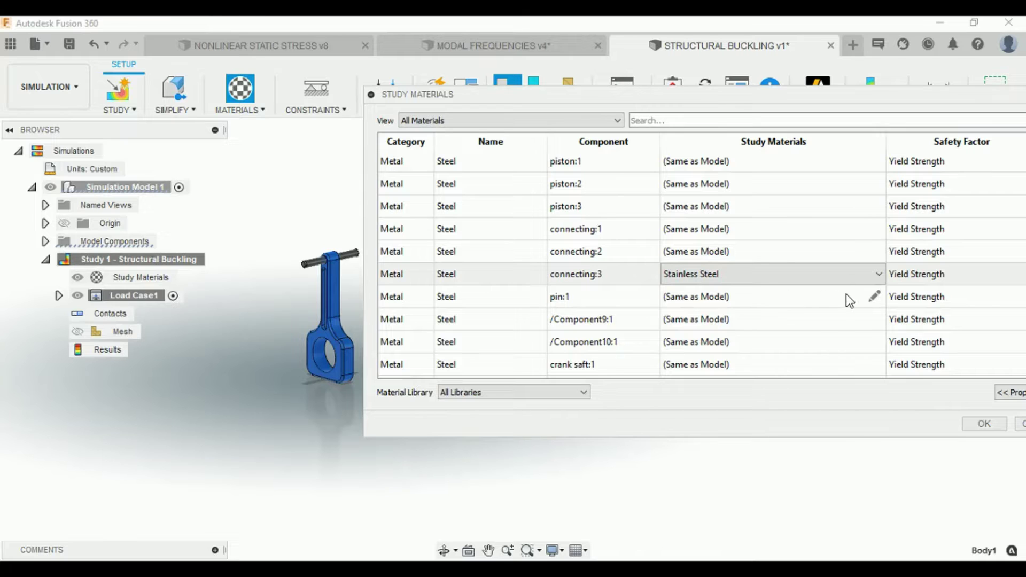
Step: Set pin:1's study material to Steel - Carbon Steel for Pressure Vessels
{"action": "left_click", "coordinate": [869, 297]}
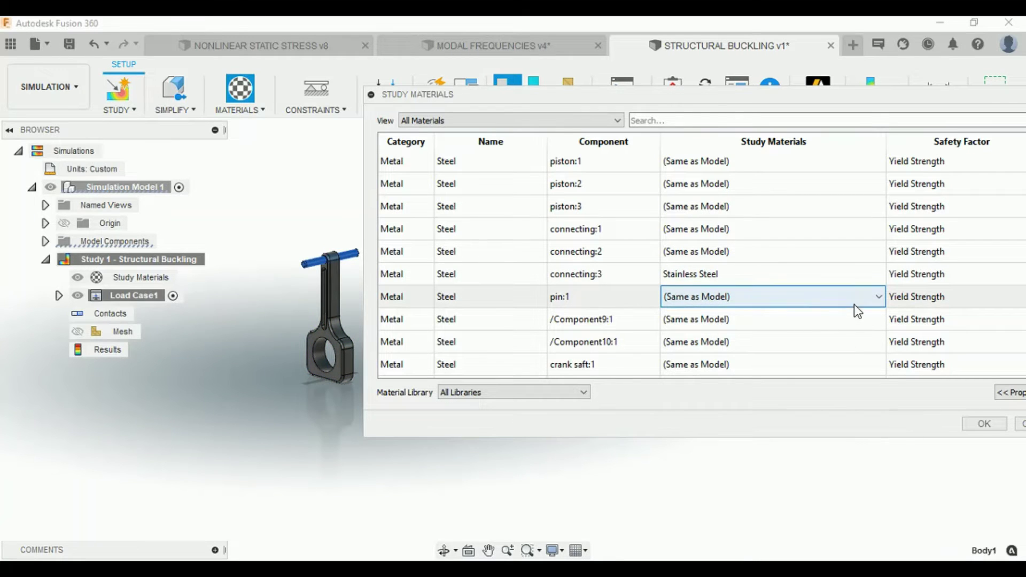
{"action": "left_click", "coordinate": [842, 274]}
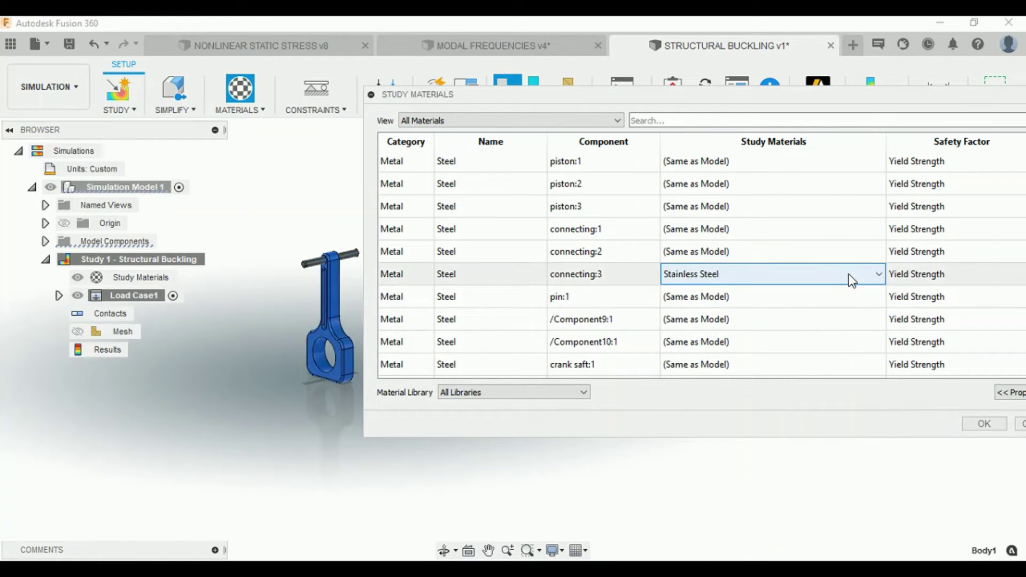
{"action": "left_click", "coordinate": [876, 300]}
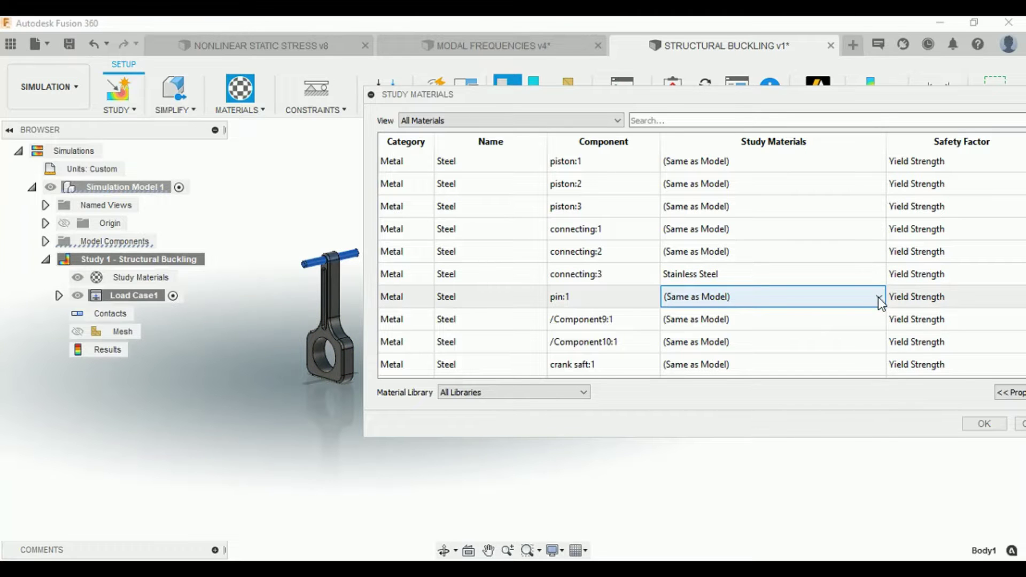
{"action": "left_click", "coordinate": [878, 297]}
{"action": "scroll", "coordinate": [697, 456], "scroll_direction": "down", "scroll_amount": 5}
{"action": "scroll", "coordinate": [697, 457], "scroll_direction": "down", "scroll_amount": 8}
{"action": "scroll", "coordinate": [697, 456], "scroll_direction": "down", "scroll_amount": 10}
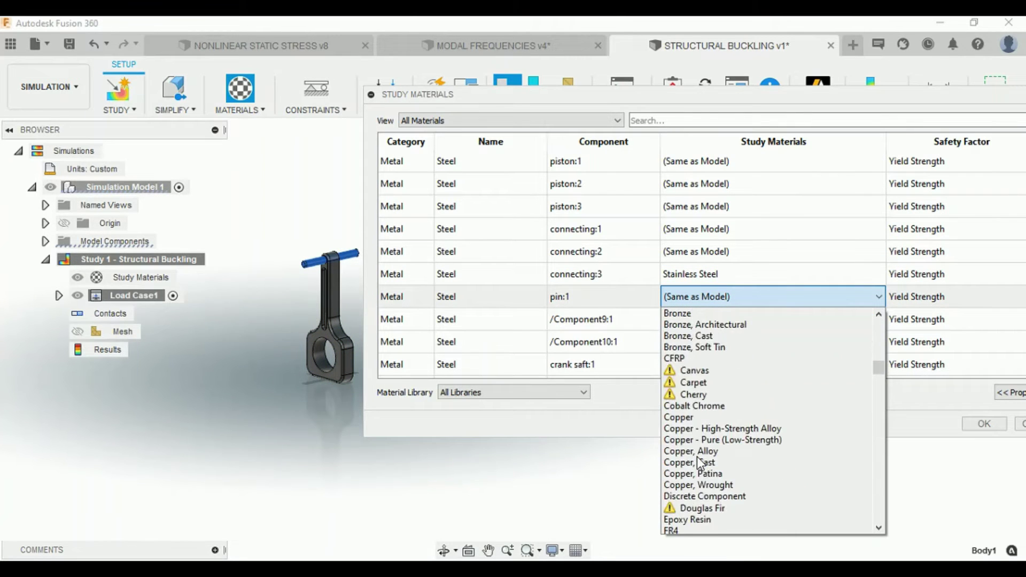
{"action": "scroll", "coordinate": [697, 457], "scroll_direction": "down", "scroll_amount": 5}
{"action": "scroll", "coordinate": [698, 456], "scroll_direction": "down", "scroll_amount": 5}
{"action": "scroll", "coordinate": [697, 457], "scroll_direction": "down", "scroll_amount": 5}
{"action": "scroll", "coordinate": [697, 457], "scroll_direction": "down", "scroll_amount": 5}
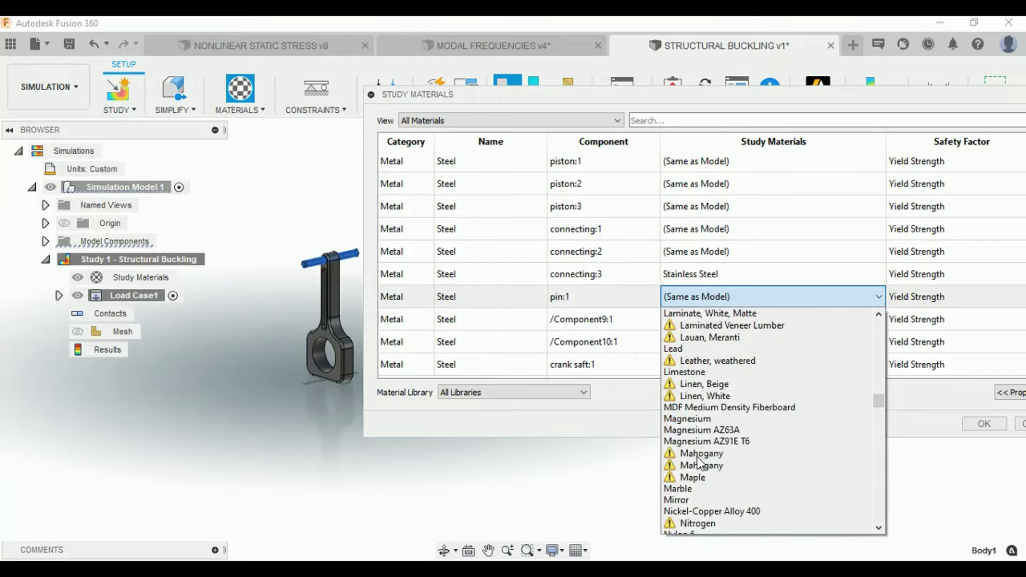
{"action": "scroll", "coordinate": [697, 457], "scroll_direction": "down", "scroll_amount": 3}
{"action": "scroll", "coordinate": [697, 456], "scroll_direction": "down", "scroll_amount": 6}
{"action": "scroll", "coordinate": [697, 456], "scroll_direction": "down", "scroll_amount": 4}
{"action": "scroll", "coordinate": [698, 460], "scroll_direction": "down", "scroll_amount": 3}
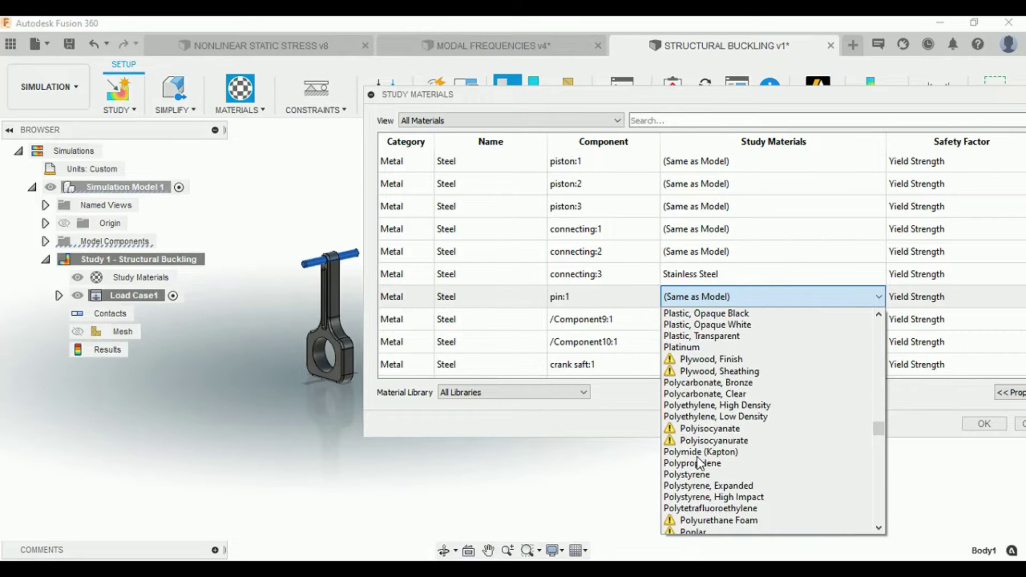
{"action": "scroll", "coordinate": [700, 463], "scroll_direction": "down", "scroll_amount": 4}
{"action": "scroll", "coordinate": [703, 385], "scroll_direction": "down", "scroll_amount": 4}
{"action": "scroll", "coordinate": [706, 395], "scroll_direction": "up", "scroll_amount": 1}
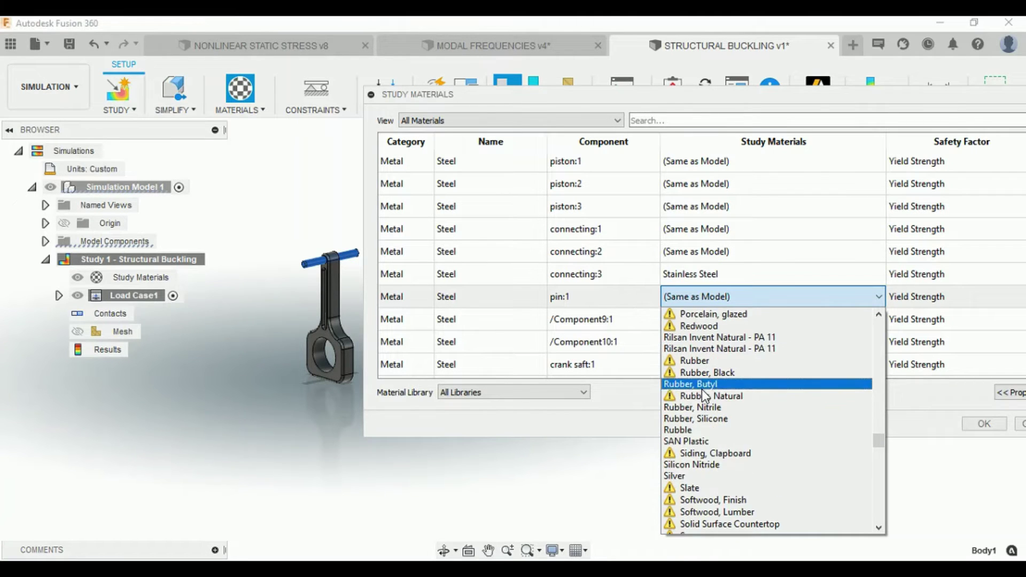
{"action": "scroll", "coordinate": [704, 406], "scroll_direction": "down", "scroll_amount": 2}
{"action": "scroll", "coordinate": [701, 415], "scroll_direction": "down", "scroll_amount": 2}
{"action": "scroll", "coordinate": [700, 439], "scroll_direction": "down", "scroll_amount": 3}
{"action": "scroll", "coordinate": [698, 474], "scroll_direction": "down", "scroll_amount": 3}
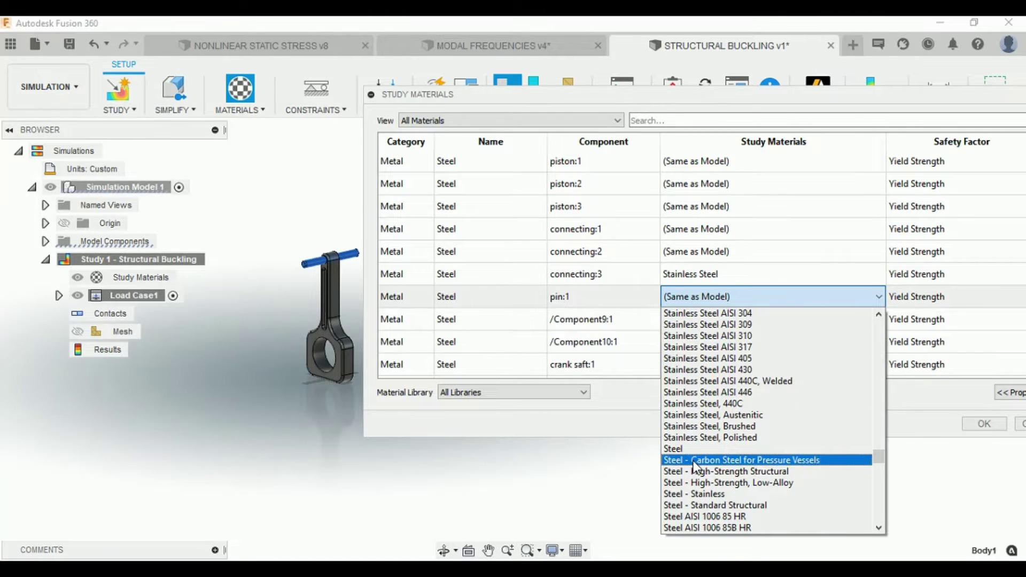
{"action": "left_click", "coordinate": [694, 461]}
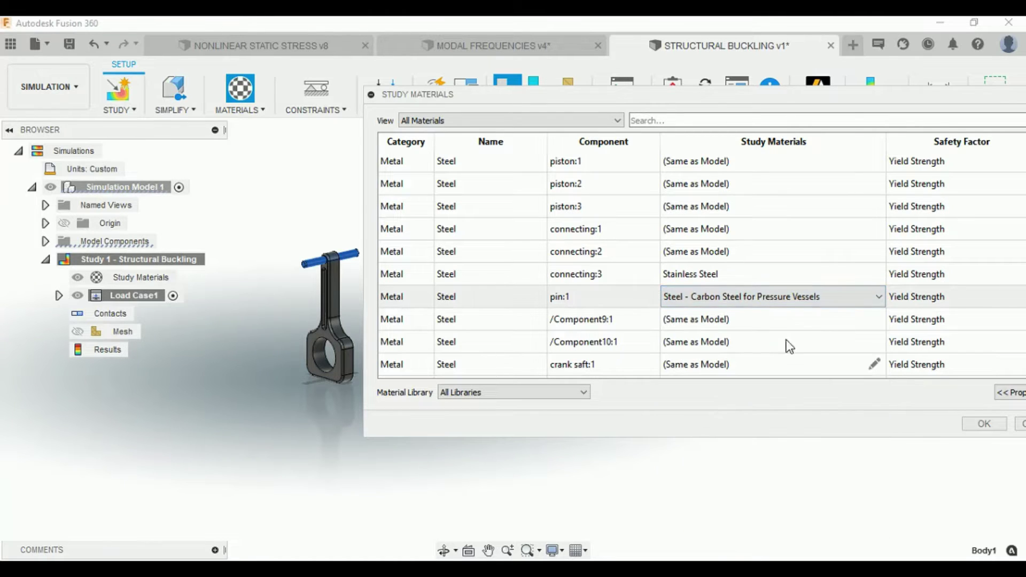
Step: Reassign Steel - Stainless to connecting:3 and confirm the study materials
{"action": "left_click", "coordinate": [877, 276]}
{"action": "scroll", "coordinate": [695, 428], "scroll_direction": "down", "scroll_amount": 5}
{"action": "scroll", "coordinate": [715, 452], "scroll_direction": "down", "scroll_amount": 2}
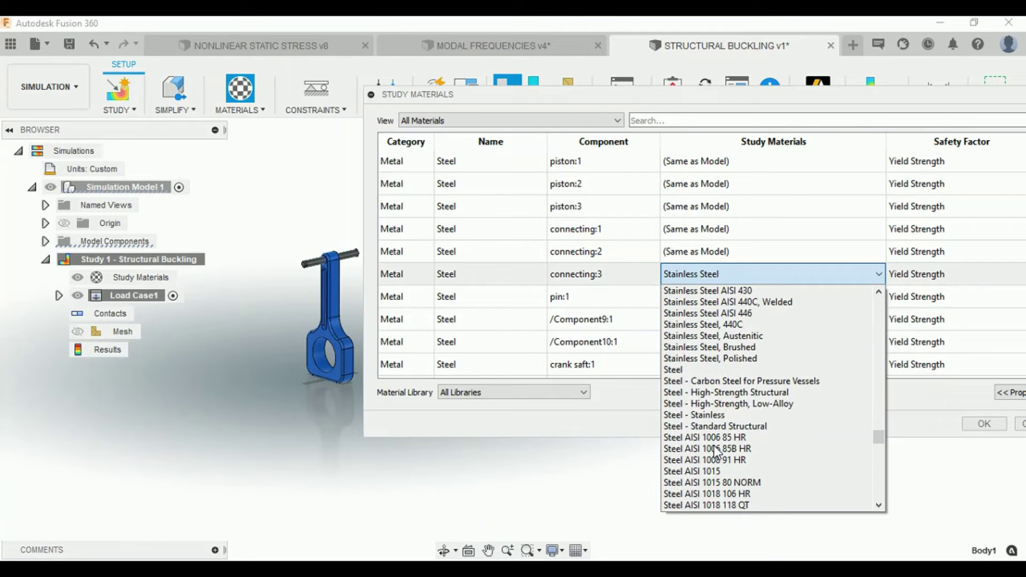
{"action": "left_click", "coordinate": [723, 415]}
{"action": "left_click", "coordinate": [984, 424]}
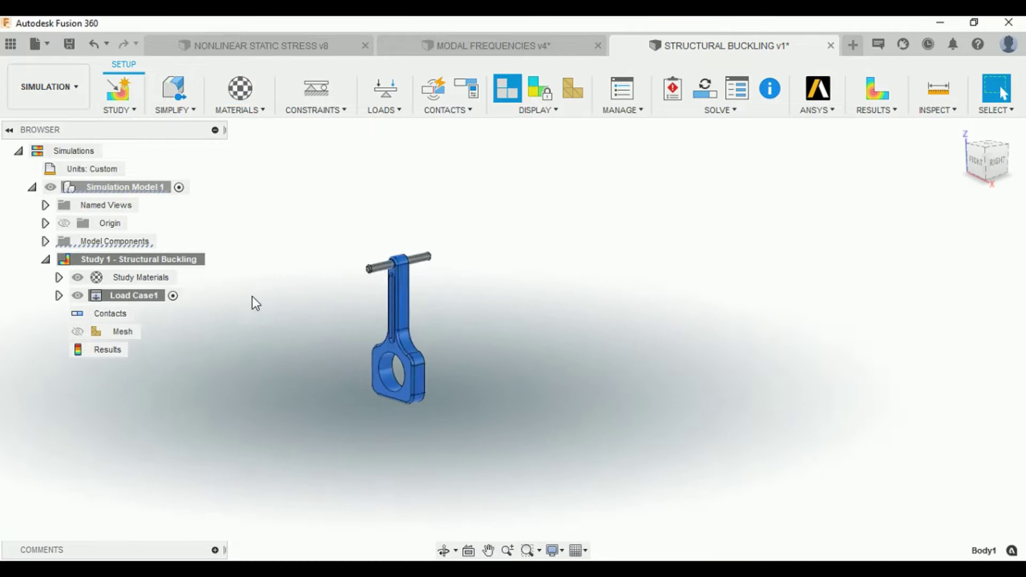
Step: Change the material to Steel in Material Properties, then start a structural constraint
{"action": "left_click", "coordinate": [262, 112]}
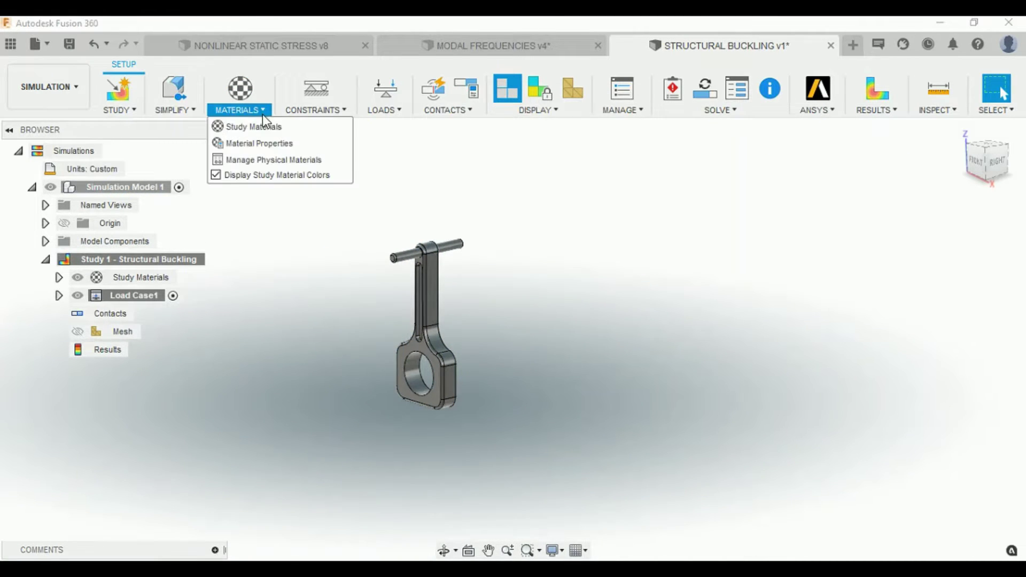
{"action": "left_click", "coordinate": [270, 157]}
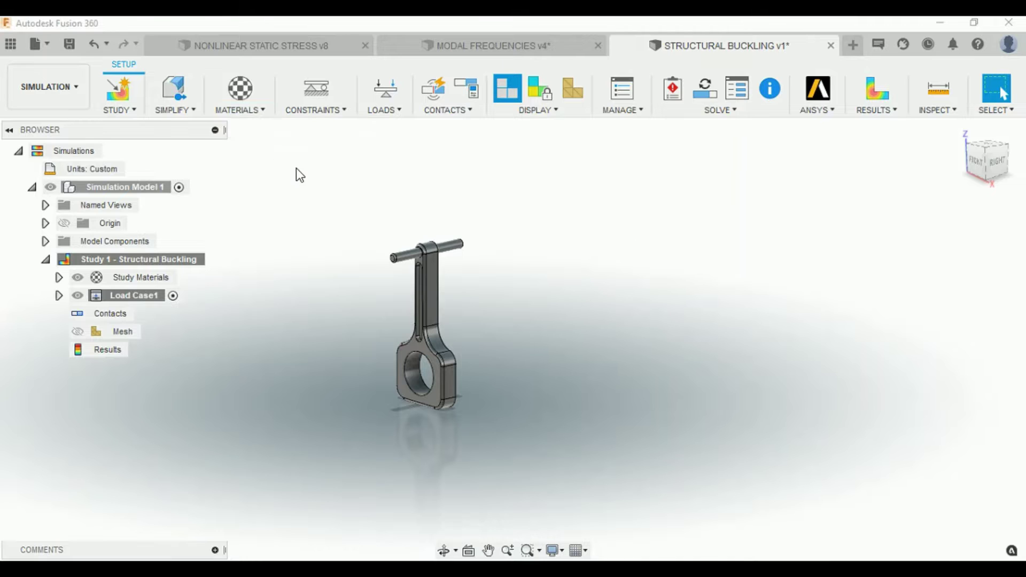
{"action": "left_click_drag", "start_coordinate": [813, 203], "coordinate": [739, 162]}
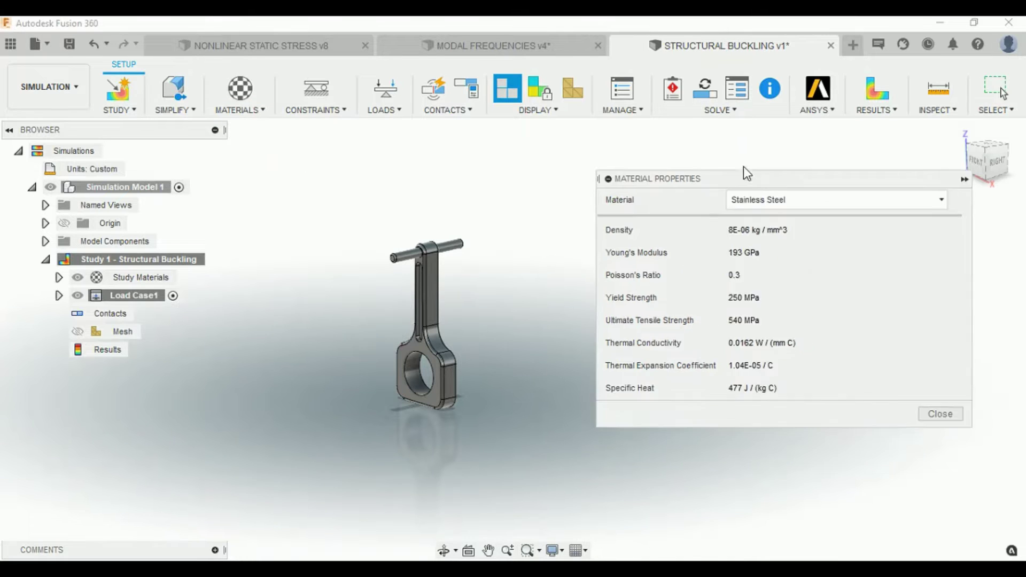
{"action": "left_click", "coordinate": [794, 191]}
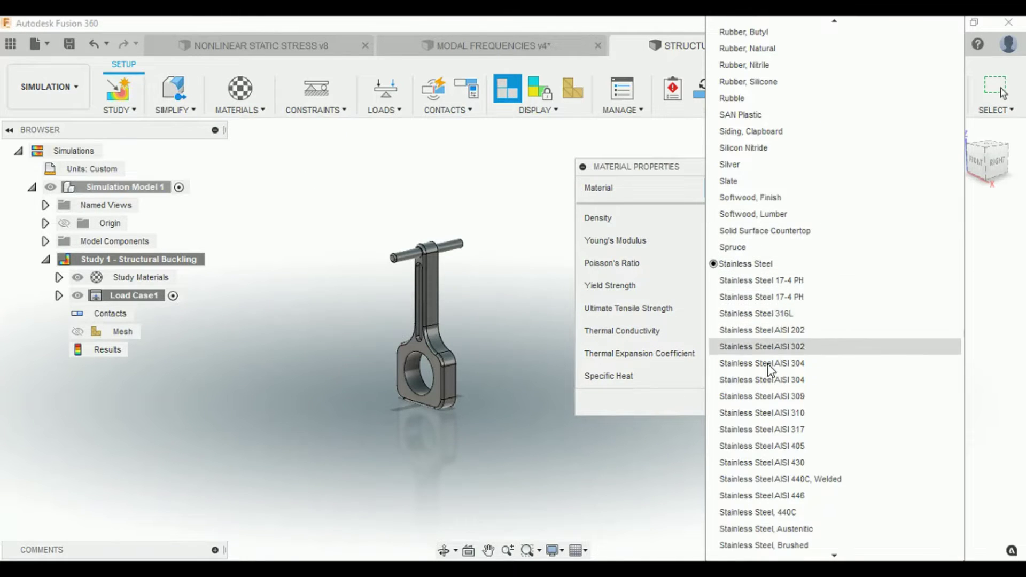
{"action": "scroll", "coordinate": [767, 374], "scroll_direction": "down", "scroll_amount": 2}
{"action": "left_click", "coordinate": [756, 479]}
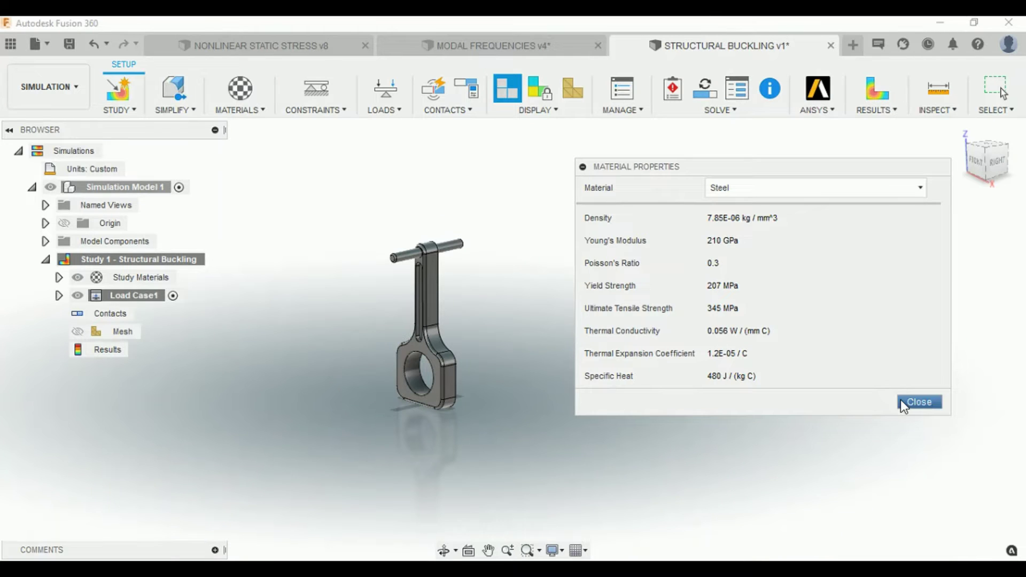
{"action": "left_click", "coordinate": [903, 402]}
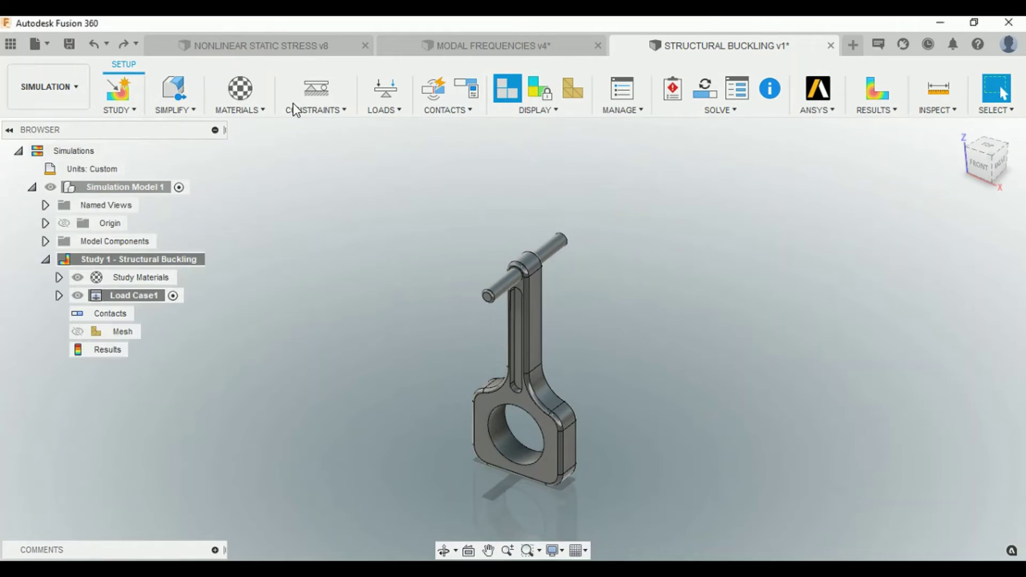
{"action": "left_click", "coordinate": [293, 103]}
{"action": "left_click", "coordinate": [332, 126]}
Step: With pin:1 hidden, apply a Pin constraint to the rod's hole face
{"action": "scroll", "coordinate": [471, 213], "scroll_direction": "up", "scroll_amount": 3}
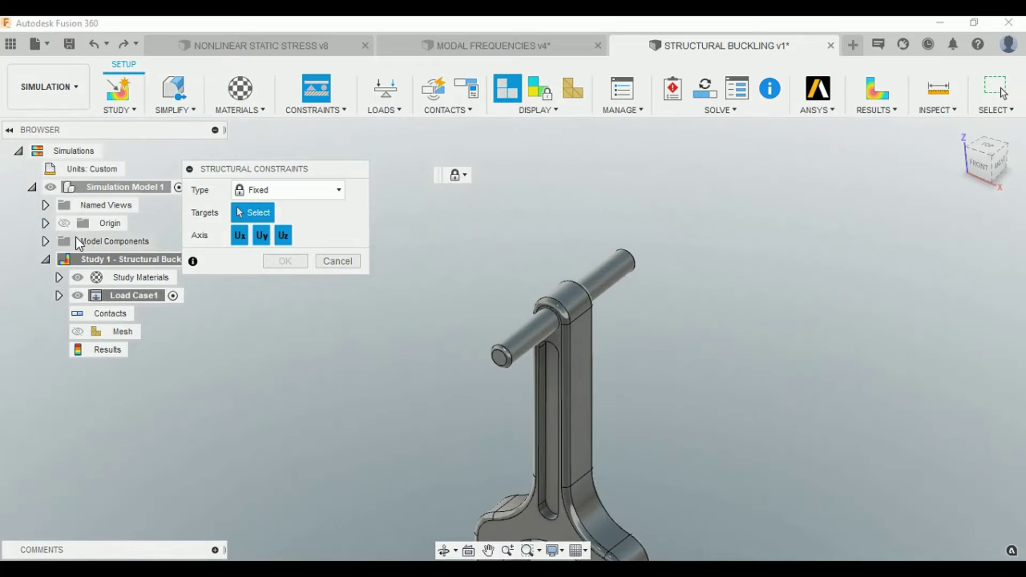
{"action": "left_click", "coordinate": [46, 242]}
{"action": "left_click", "coordinate": [77, 278]}
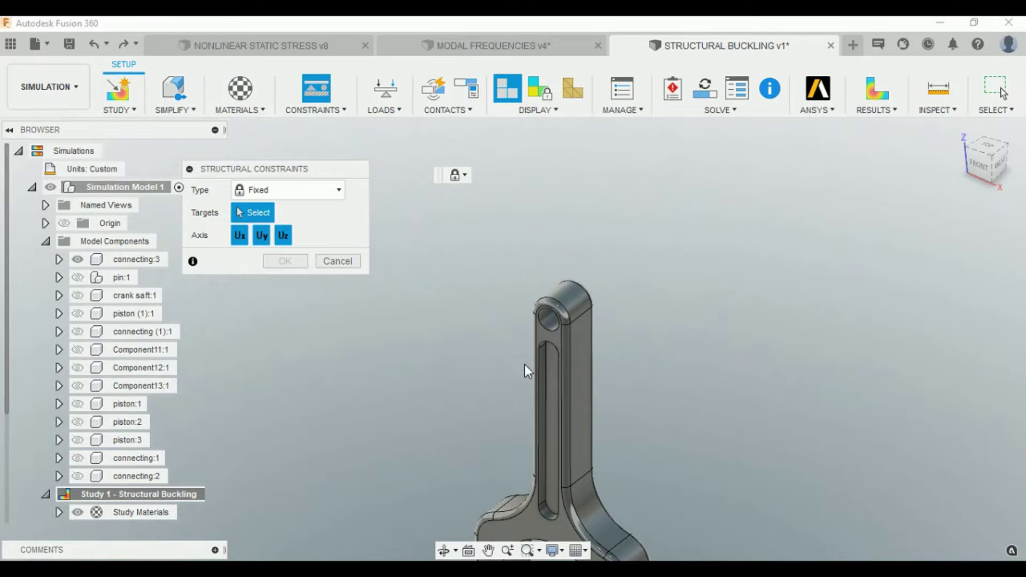
{"action": "scroll", "coordinate": [525, 365], "scroll_direction": "up", "scroll_amount": 2}
{"action": "scroll", "coordinate": [530, 341], "scroll_direction": "up", "scroll_amount": 3}
{"action": "left_click", "coordinate": [326, 191]}
{"action": "left_click", "coordinate": [310, 225]}
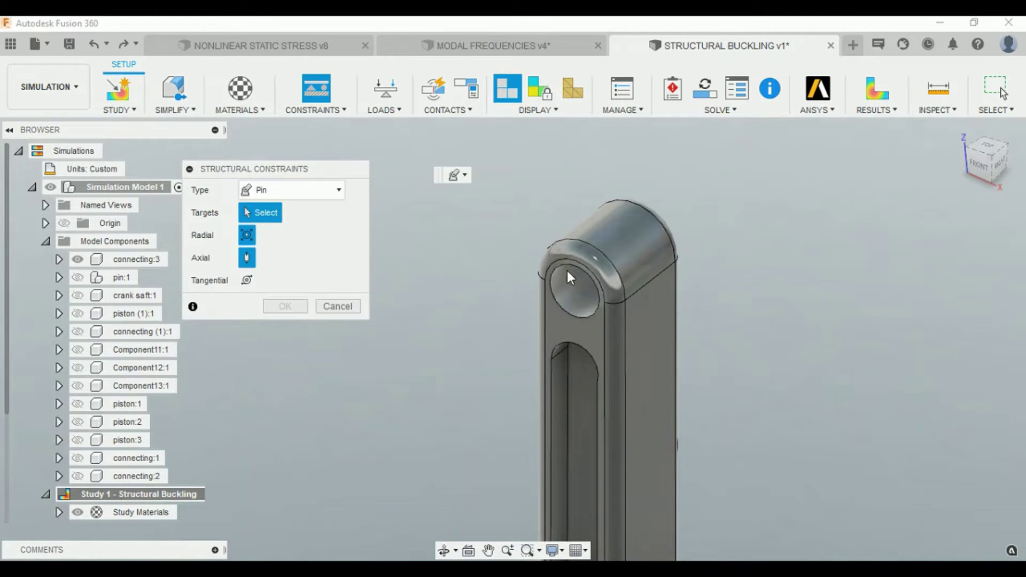
{"action": "left_click", "coordinate": [571, 267]}
{"action": "left_click", "coordinate": [287, 306]}
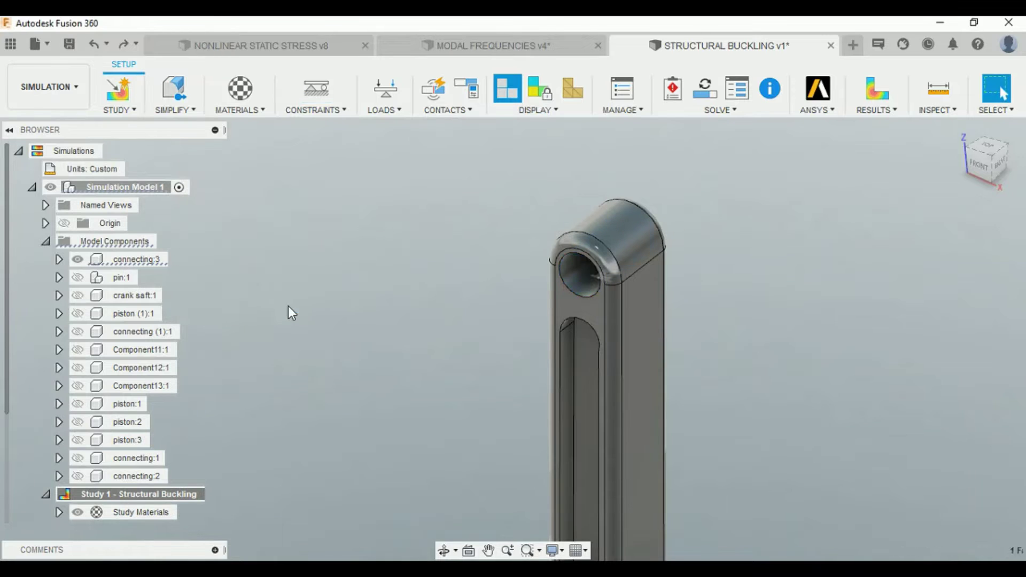
Step: Show the pin again and apply a Pin constraint to its cylindrical face
{"action": "left_click", "coordinate": [75, 277]}
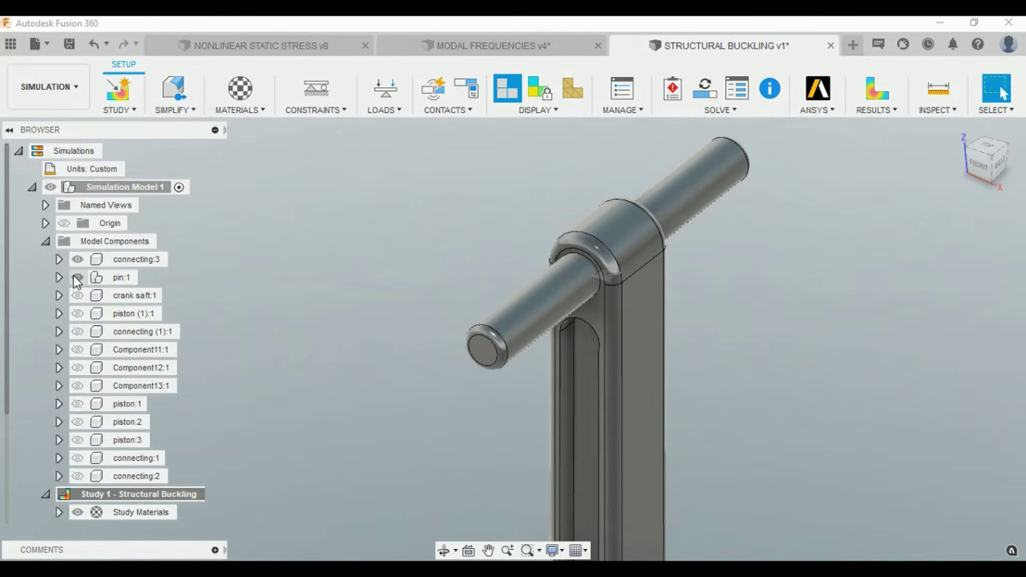
{"action": "left_click", "coordinate": [317, 108]}
{"action": "left_click", "coordinate": [322, 126]}
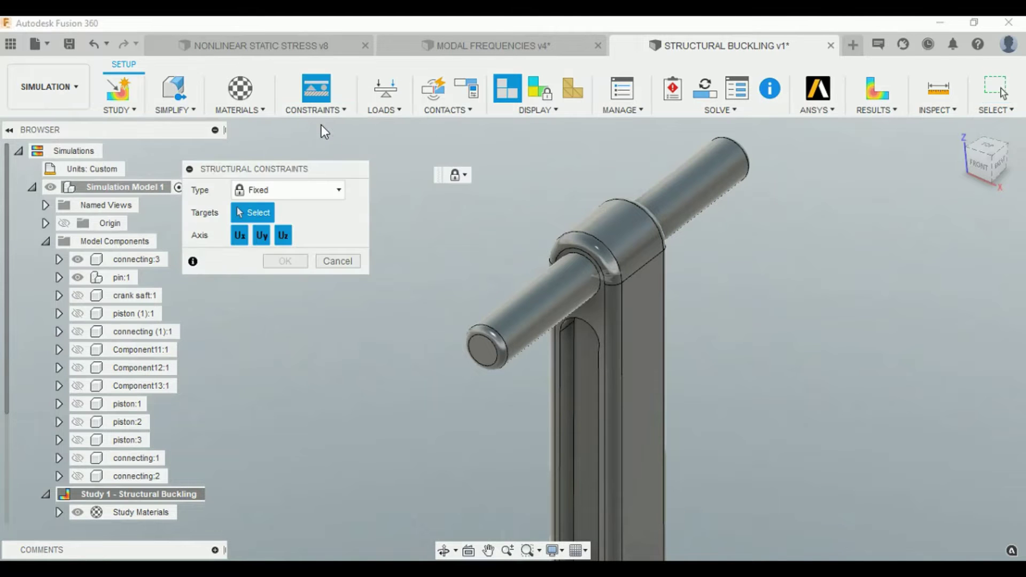
{"action": "left_click", "coordinate": [531, 322]}
{"action": "left_click", "coordinate": [303, 192]}
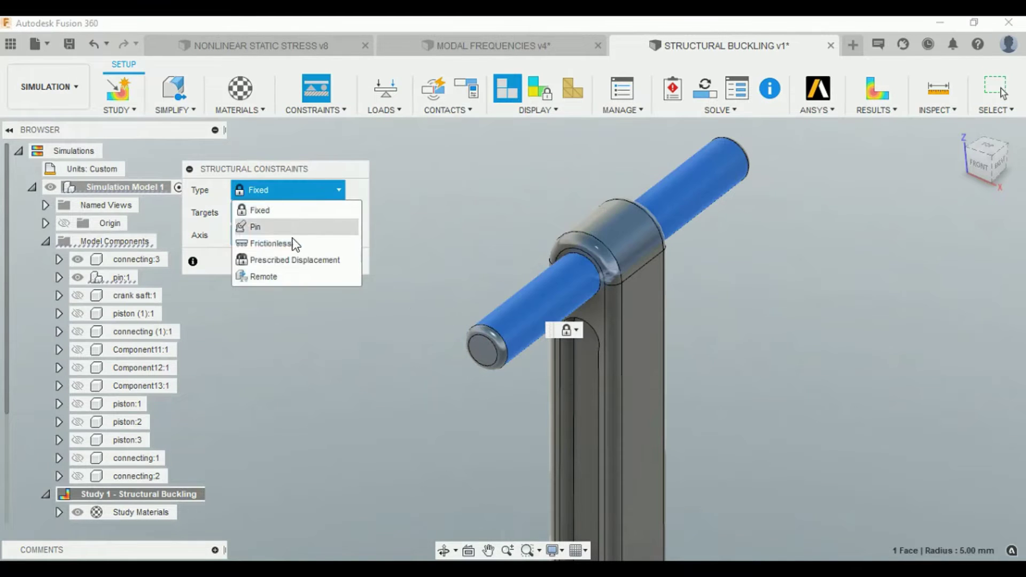
{"action": "left_click", "coordinate": [290, 228]}
{"action": "left_click", "coordinate": [281, 303]}
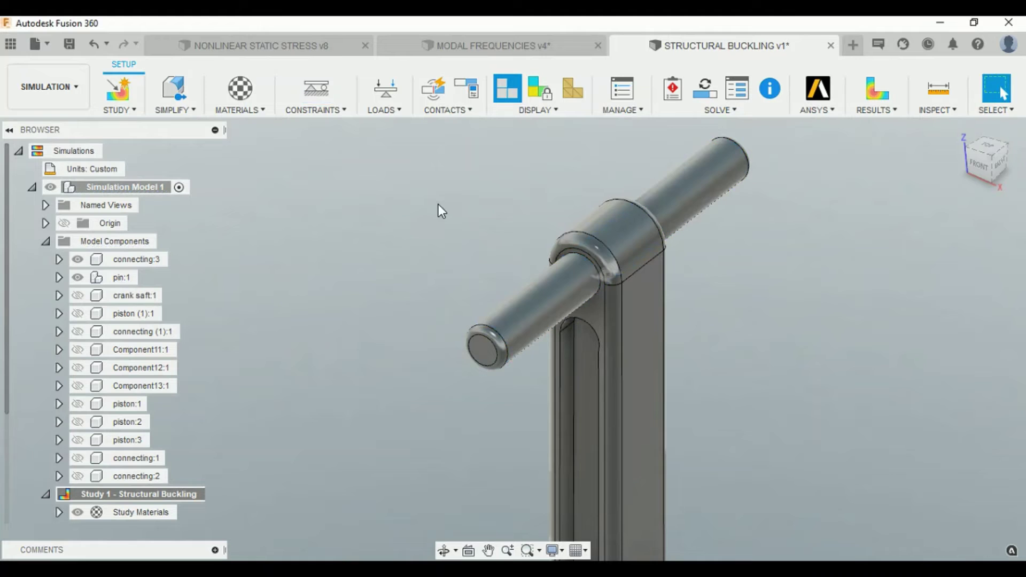
{"action": "left_click", "coordinate": [318, 110]}
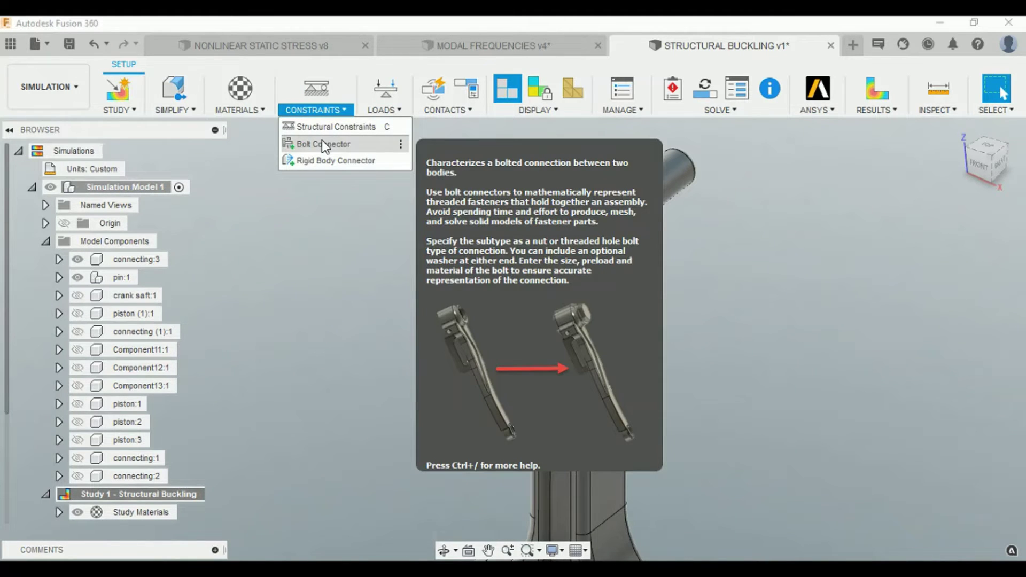
Step: With the pin hidden, apply a 50 N mm moment load to the rod's hole face
{"action": "left_click", "coordinate": [384, 91]}
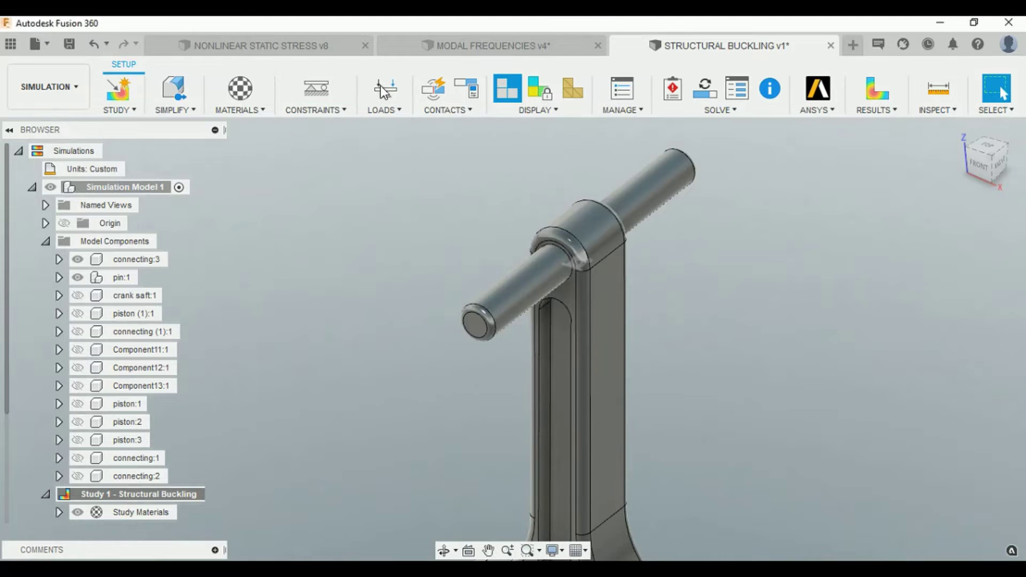
{"action": "left_click", "coordinate": [374, 164]}
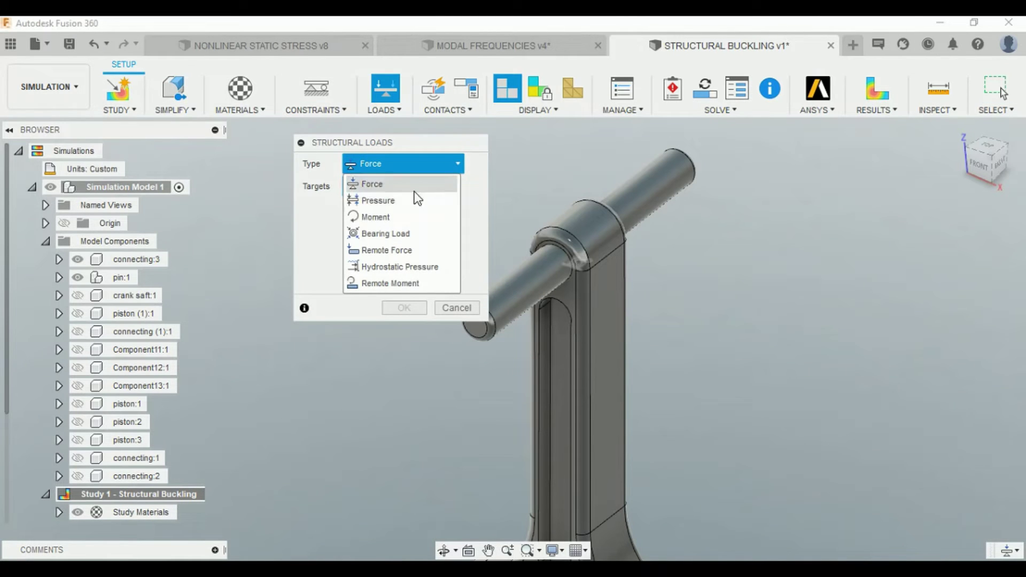
{"action": "left_click", "coordinate": [391, 214]}
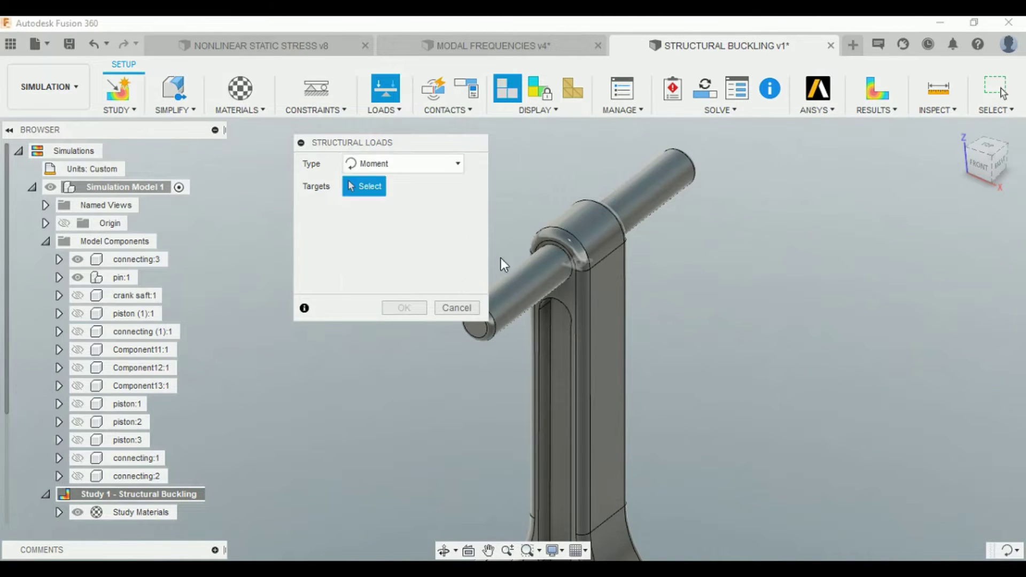
{"action": "scroll", "coordinate": [509, 247], "scroll_direction": "up", "scroll_amount": 2}
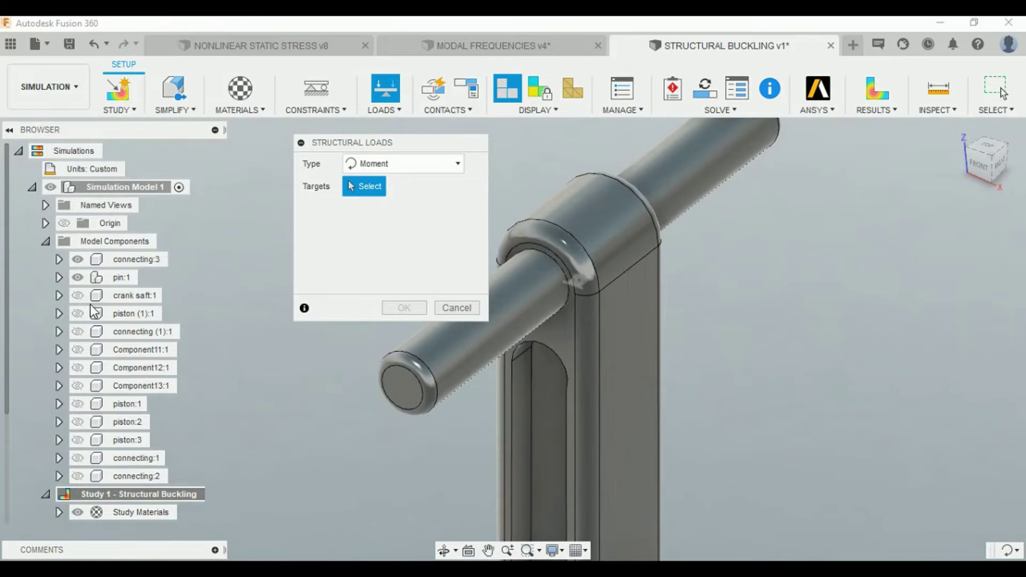
{"action": "left_click", "coordinate": [77, 277]}
{"action": "left_click", "coordinate": [559, 291]}
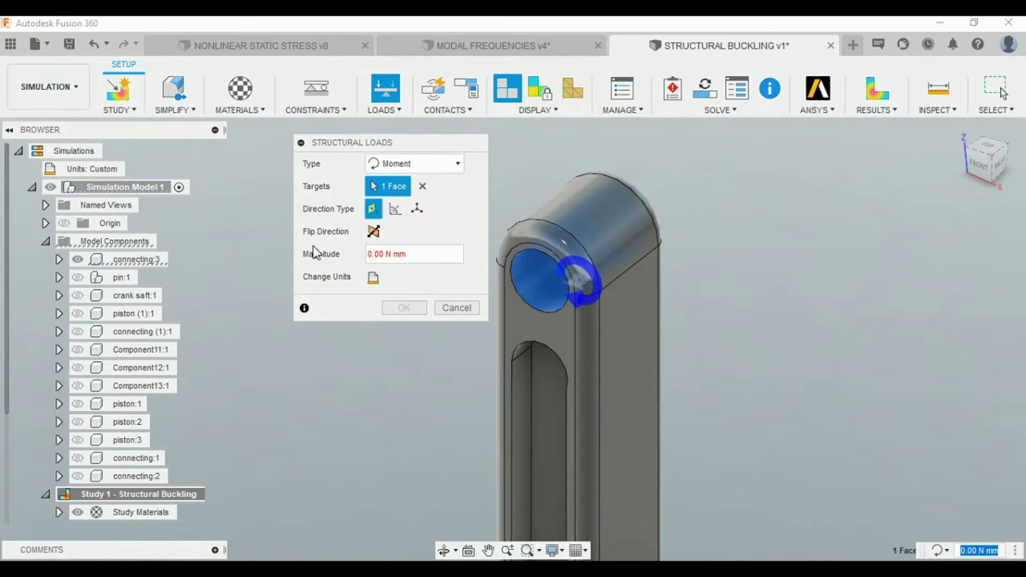
{"action": "double_click", "coordinate": [385, 255]}
{"action": "type", "text": "50"}
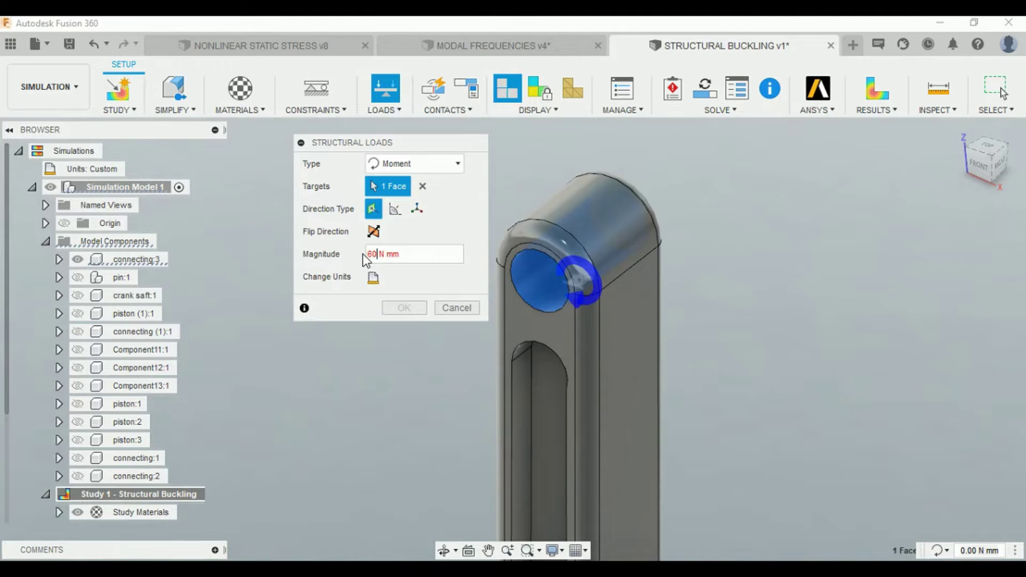
{"action": "left_click", "coordinate": [405, 308]}
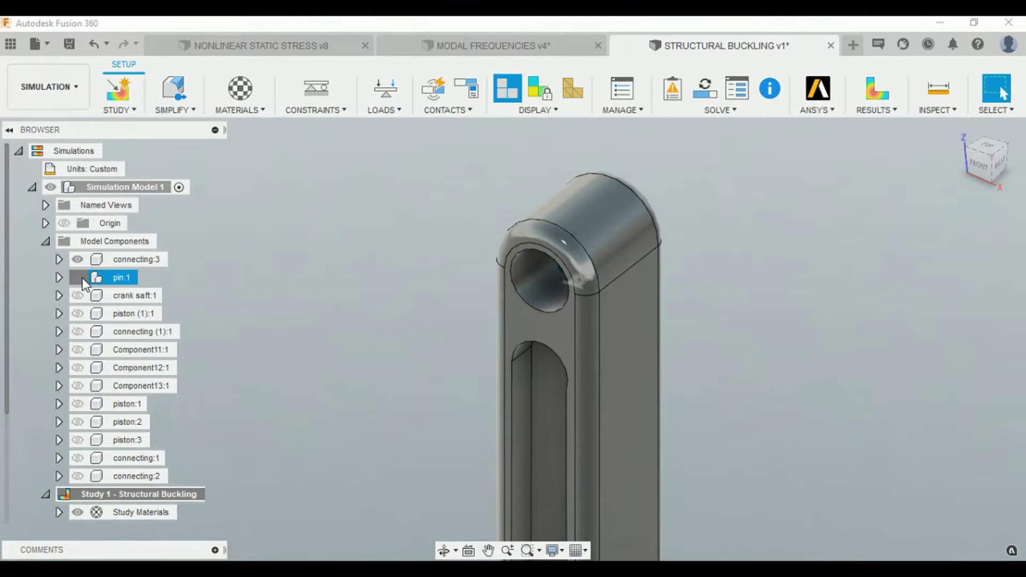
Step: Show pin:1 again and collapse the Model Components list
{"action": "left_click", "coordinate": [78, 277]}
{"action": "left_click", "coordinate": [45, 241]}
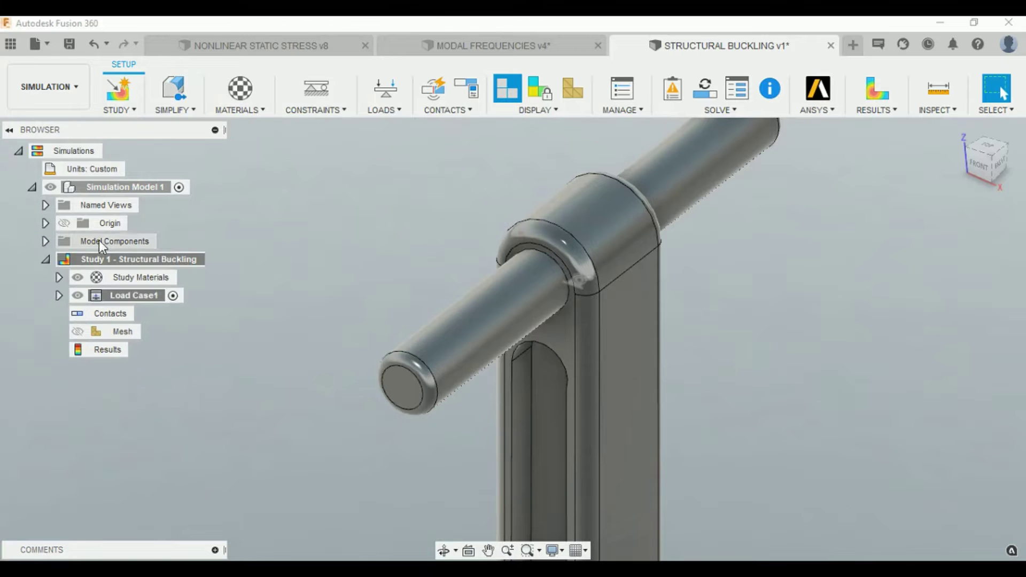
{"action": "scroll", "coordinate": [357, 238], "scroll_direction": "down", "scroll_amount": 3}
Step: Toggle gravity on and accept the Edit Gravity settings
{"action": "left_click", "coordinate": [340, 110]}
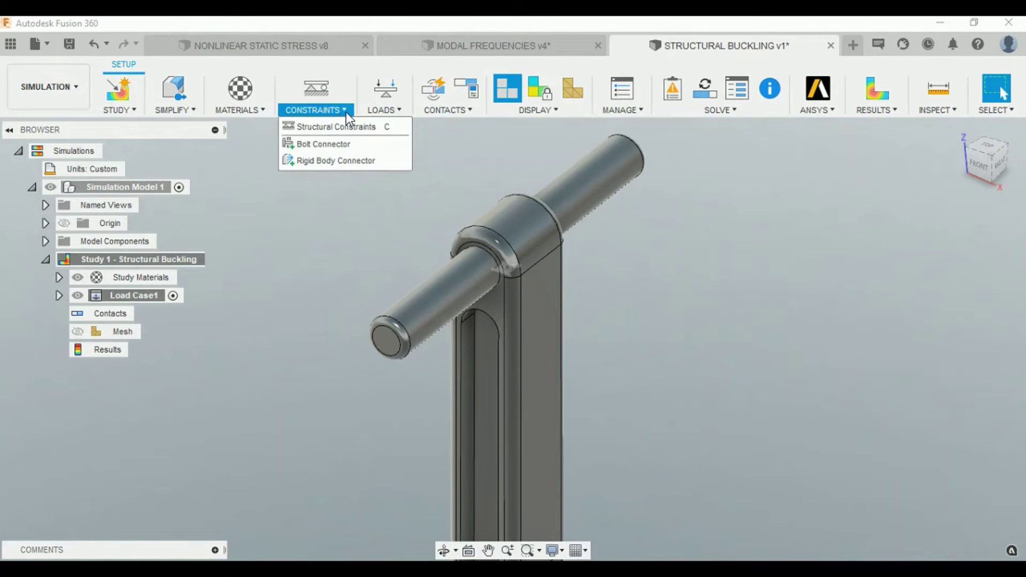
{"action": "left_click", "coordinate": [389, 108]}
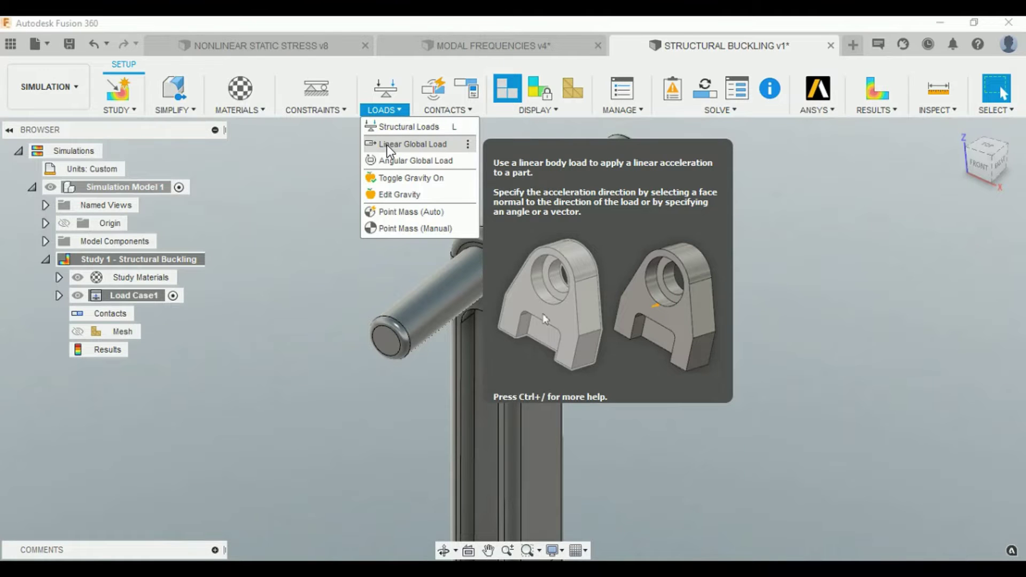
{"action": "left_click", "coordinate": [390, 179]}
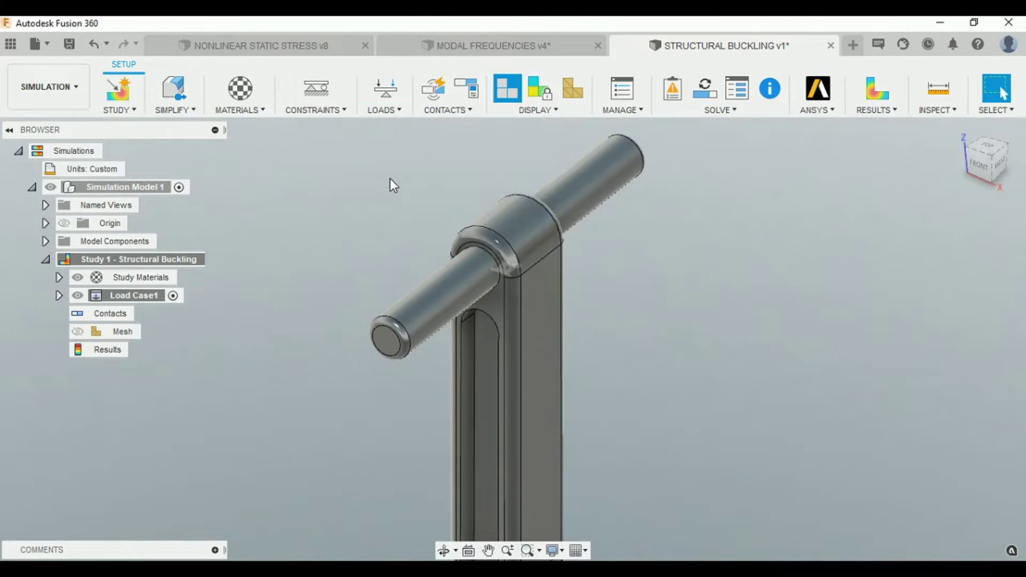
{"action": "scroll", "coordinate": [451, 197], "scroll_direction": "down", "scroll_amount": 5}
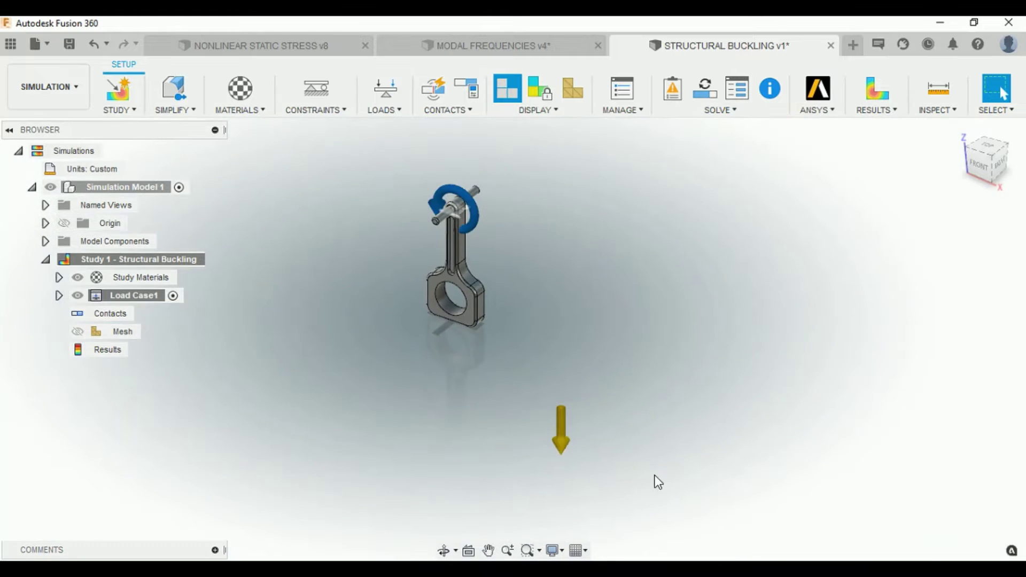
{"action": "double_click", "coordinate": [563, 431]}
{"action": "left_click", "coordinate": [404, 308]}
{"action": "scroll", "coordinate": [408, 185], "scroll_direction": "up", "scroll_amount": 3}
{"action": "left_click", "coordinate": [377, 110]}
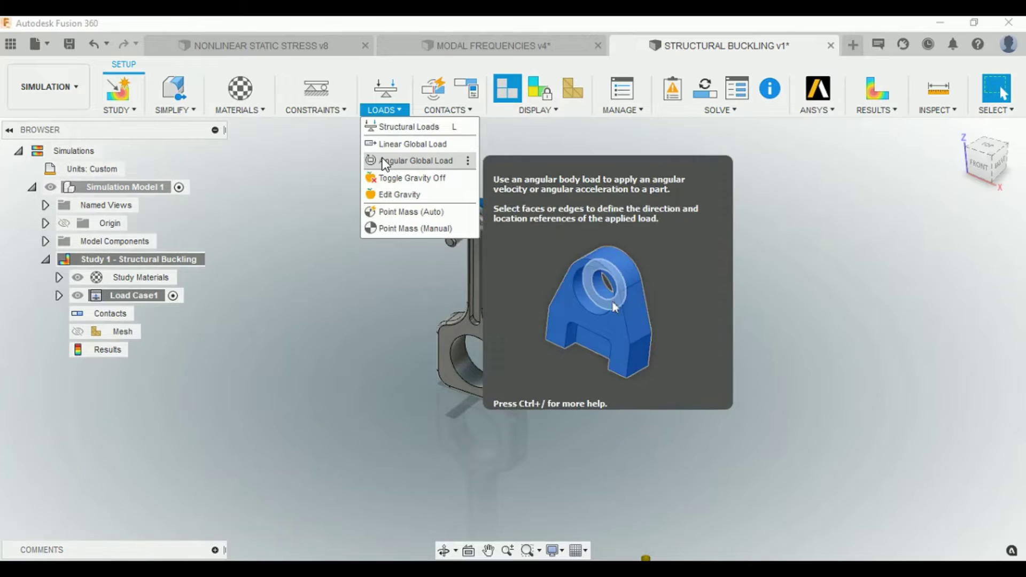
Step: Add a 60 deg/s angular global load referenced to the pin's cylindrical face
{"action": "left_click", "coordinate": [382, 161]}
{"action": "scroll", "coordinate": [489, 201], "scroll_direction": "up", "scroll_amount": 3}
{"action": "scroll", "coordinate": [385, 250], "scroll_direction": "up", "scroll_amount": 3}
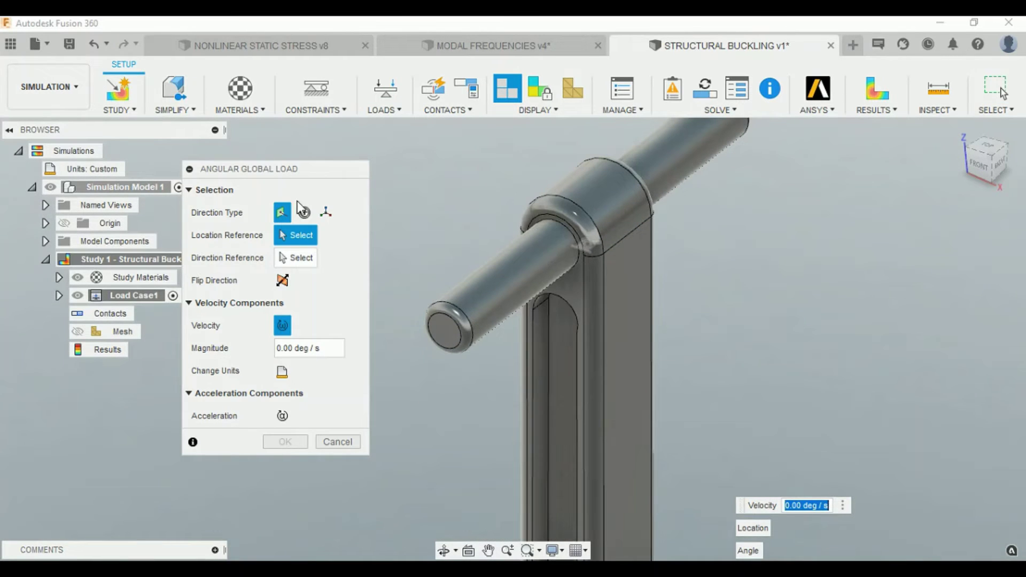
{"action": "left_click", "coordinate": [304, 212]}
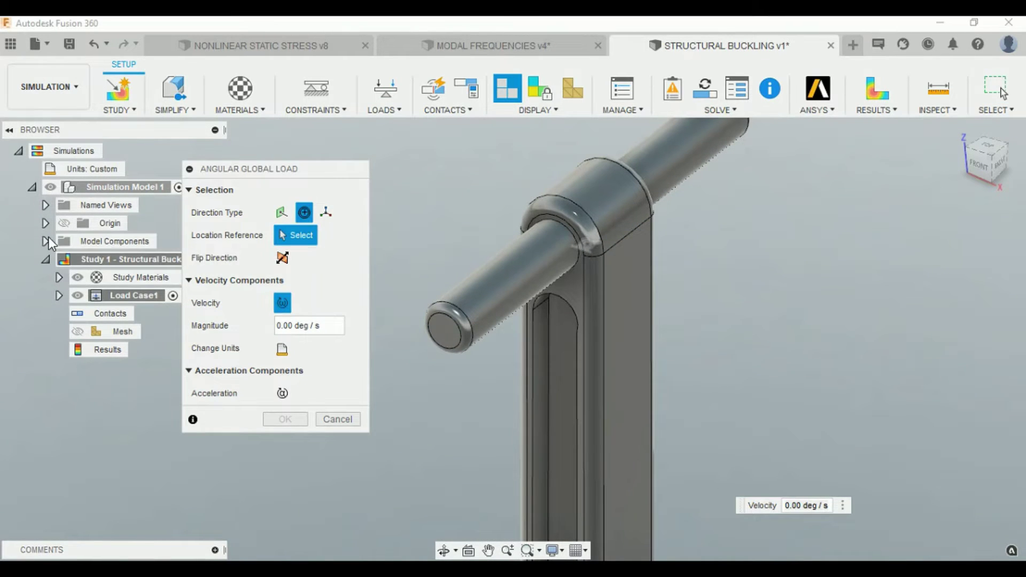
{"action": "left_click", "coordinate": [45, 241]}
{"action": "left_click", "coordinate": [534, 256]}
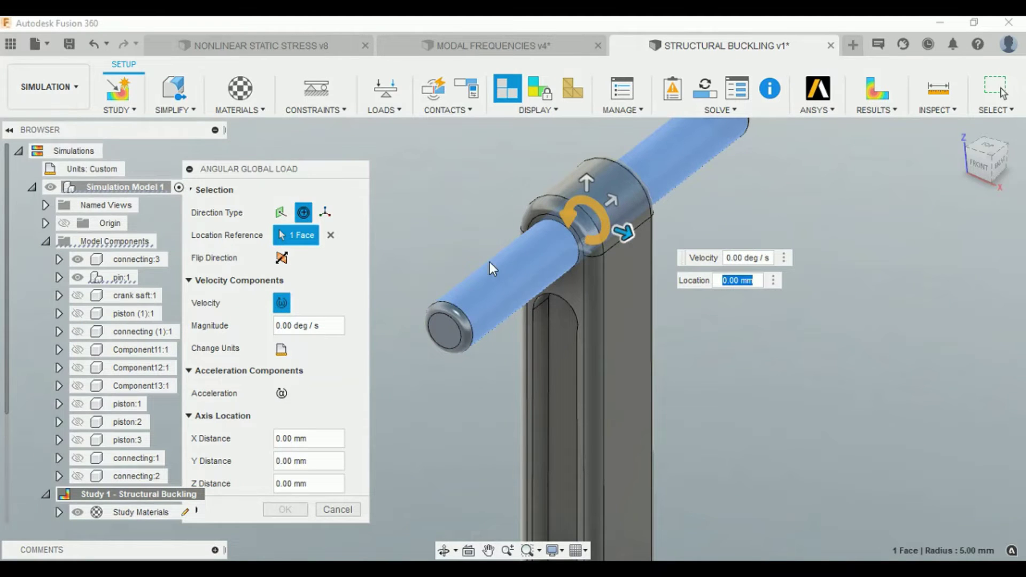
{"action": "left_click", "coordinate": [282, 258]}
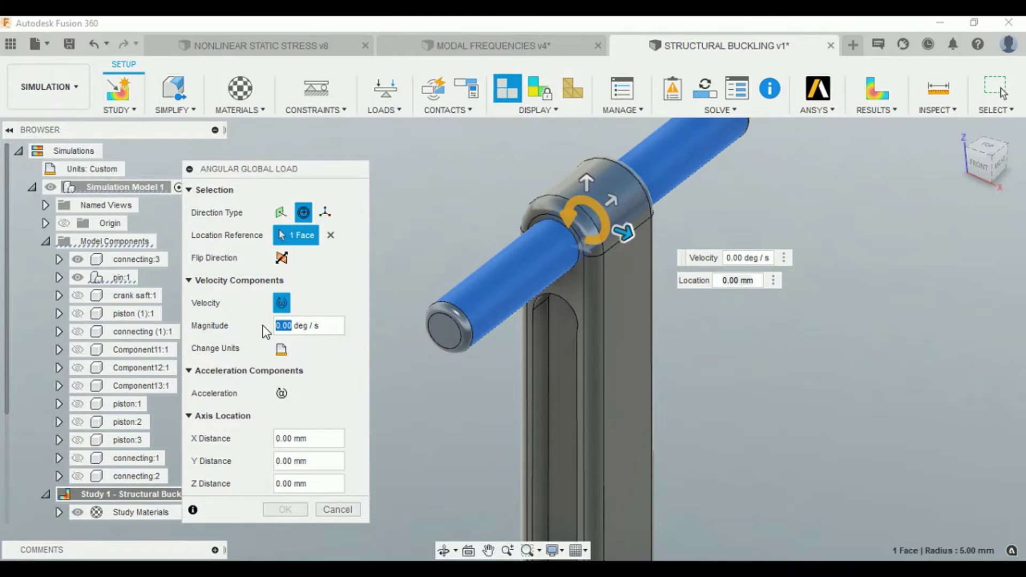
{"action": "type", "text": "60"}
{"action": "left_click", "coordinate": [296, 511]}
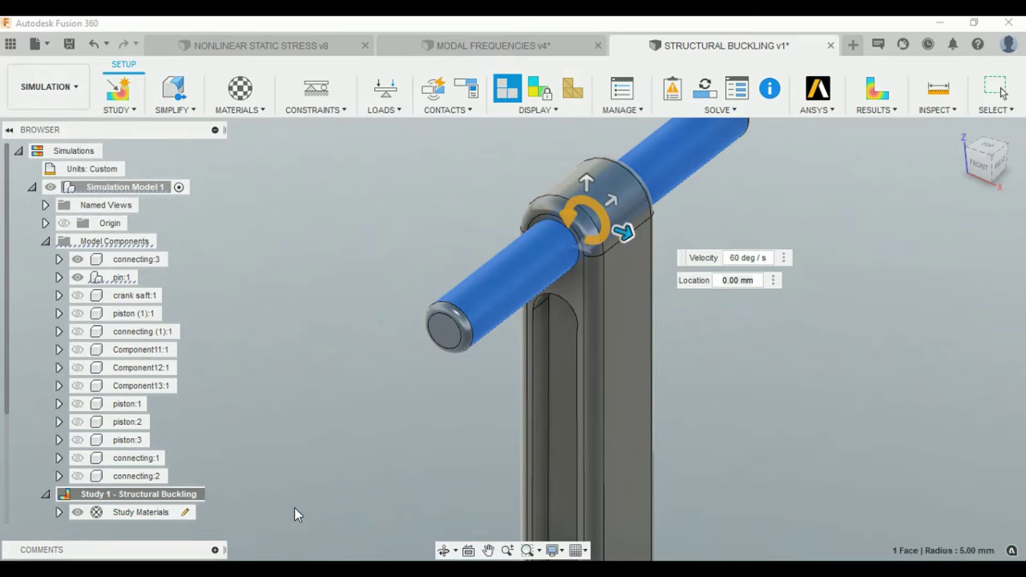
Step: Create a manual contact between the connecting rod and pin bodies and their faces
{"action": "left_click", "coordinate": [45, 243]}
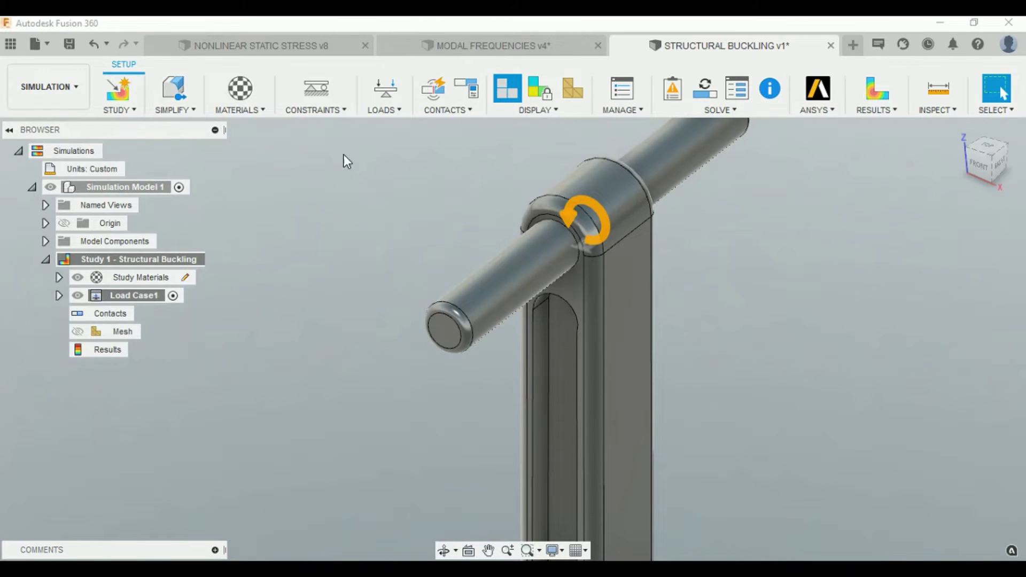
{"action": "left_click", "coordinate": [437, 115]}
{"action": "mouse_move", "coordinate": [409, 178]}
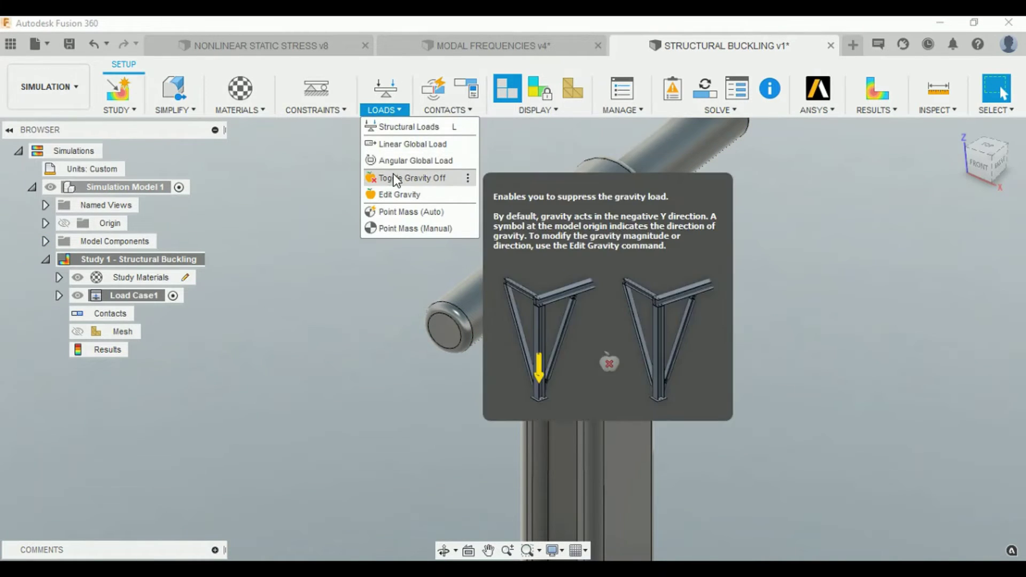
{"action": "mouse_move", "coordinate": [447, 110]}
{"action": "left_click", "coordinate": [452, 142]}
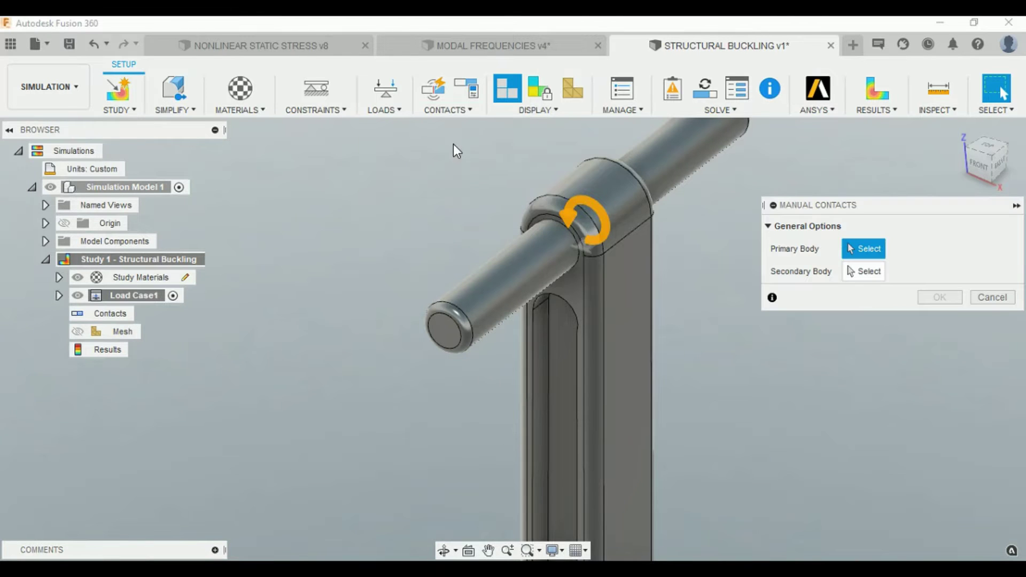
{"action": "scroll", "coordinate": [454, 203], "scroll_direction": "down", "scroll_amount": 3}
{"action": "left_click", "coordinate": [554, 261]}
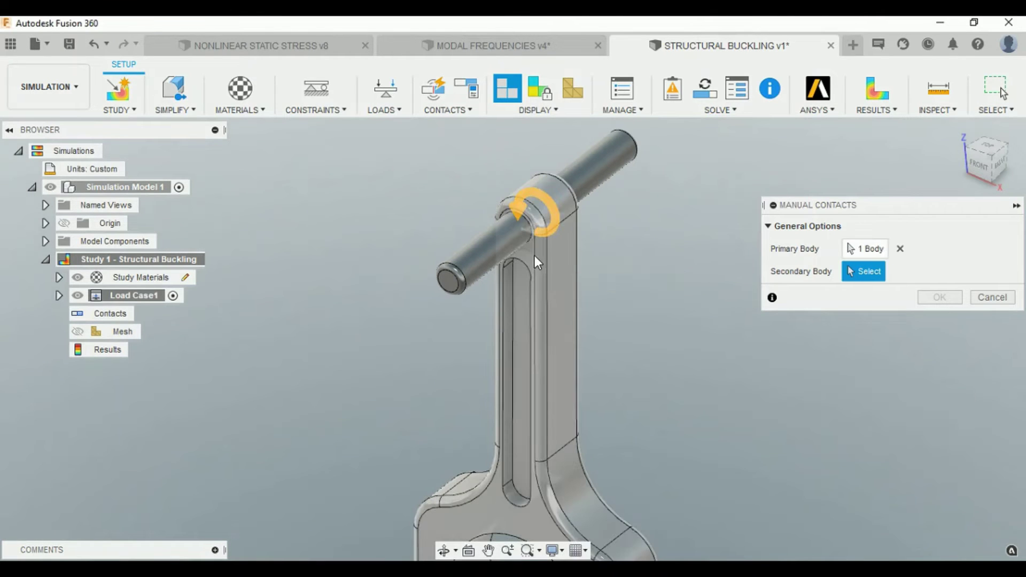
{"action": "left_click", "coordinate": [495, 249]}
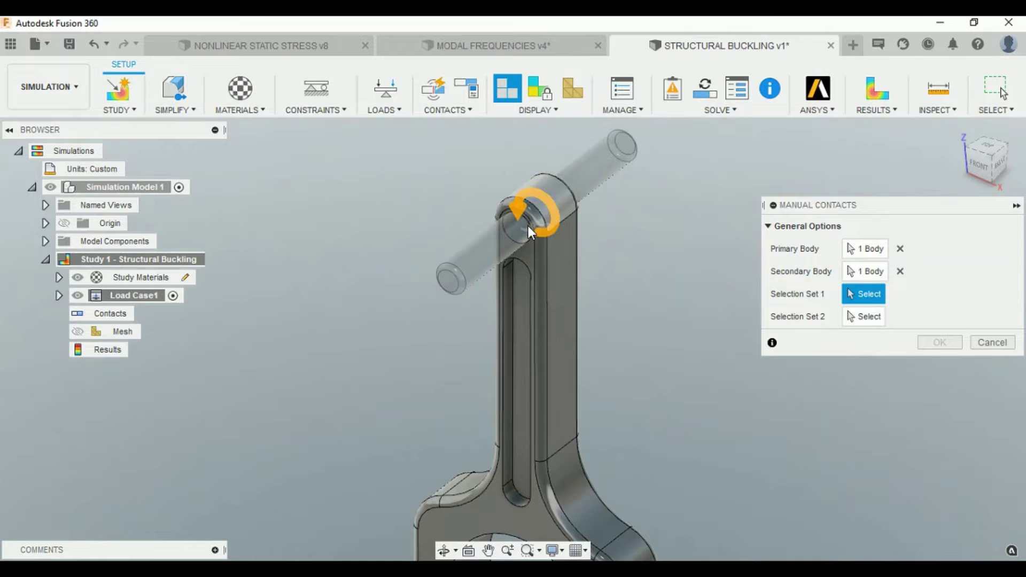
{"action": "scroll", "coordinate": [527, 228], "scroll_direction": "up", "scroll_amount": 3}
{"action": "left_click", "coordinate": [497, 238]}
{"action": "left_click", "coordinate": [843, 322]}
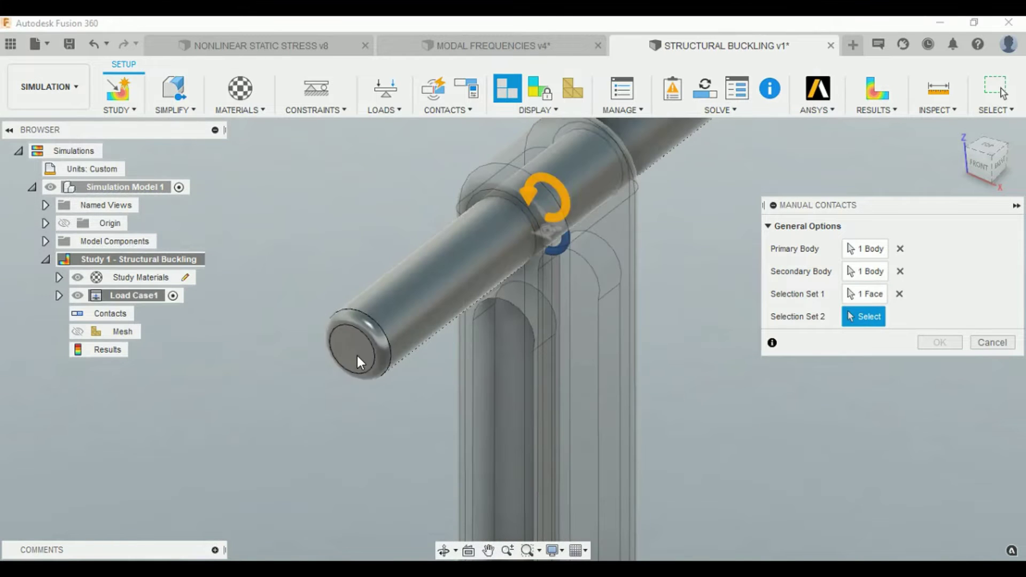
{"action": "left_click", "coordinate": [357, 355]}
{"action": "scroll", "coordinate": [396, 294], "scroll_direction": "down", "scroll_amount": 2}
{"action": "left_click", "coordinate": [935, 456]}
{"action": "scroll", "coordinate": [579, 305], "scroll_direction": "down", "scroll_amount": 2}
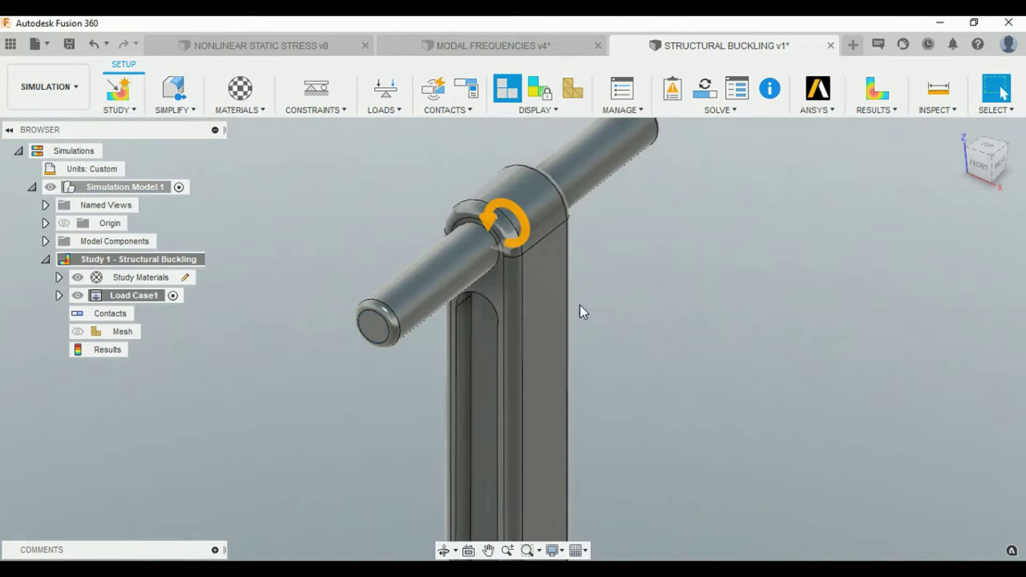
{"action": "scroll", "coordinate": [580, 306], "scroll_direction": "down", "scroll_amount": 2}
Step: Preview the mesh and degrees-of-freedom displays, then return to the normal model view
{"action": "left_click", "coordinate": [449, 110]}
{"action": "mouse_move", "coordinate": [465, 143]}
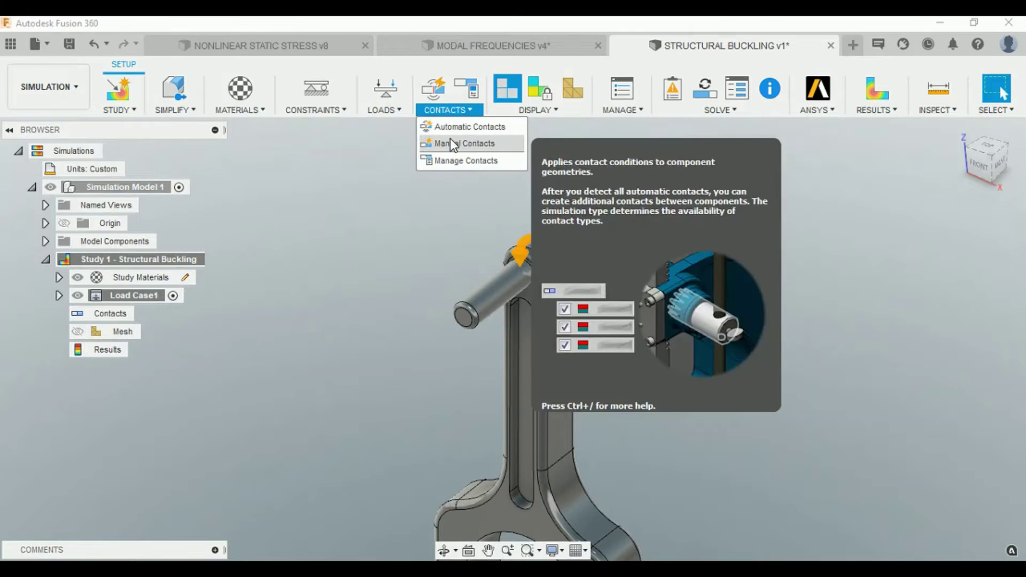
{"action": "left_click", "coordinate": [511, 113]}
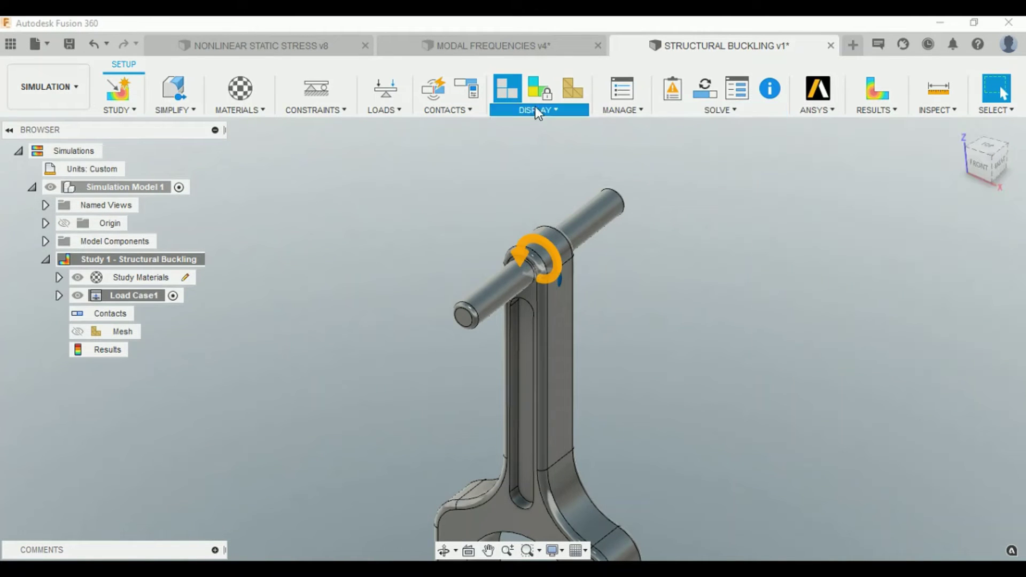
{"action": "mouse_move", "coordinate": [539, 110]}
{"action": "left_click", "coordinate": [524, 140]}
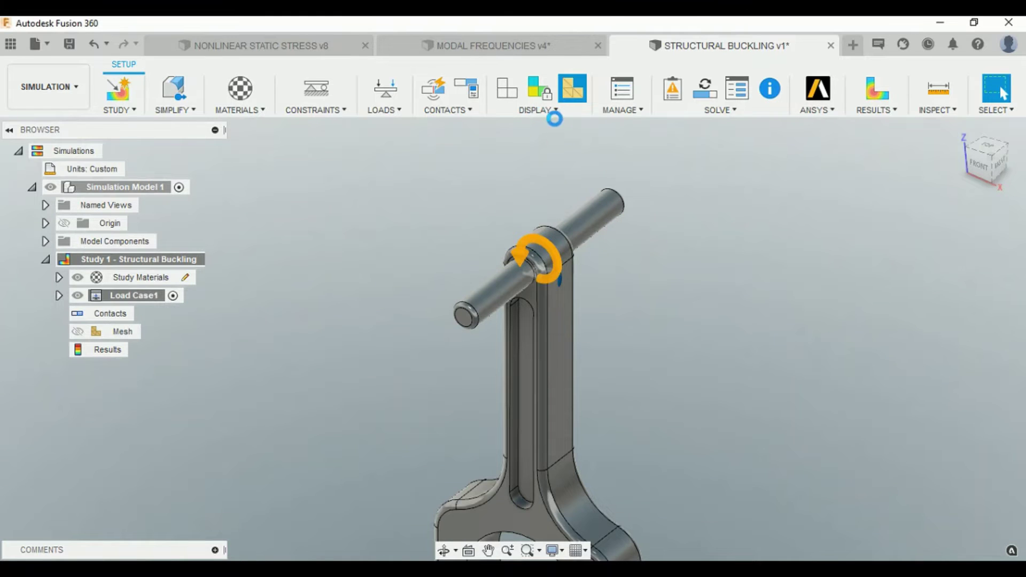
{"action": "left_click", "coordinate": [663, 314]}
{"action": "left_click", "coordinate": [551, 110]}
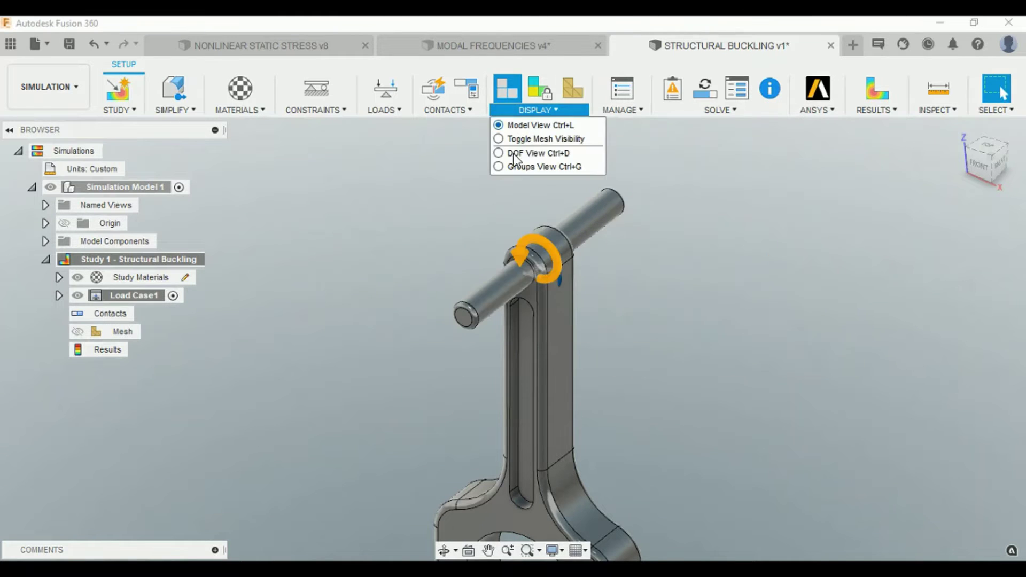
{"action": "left_click", "coordinate": [510, 150]}
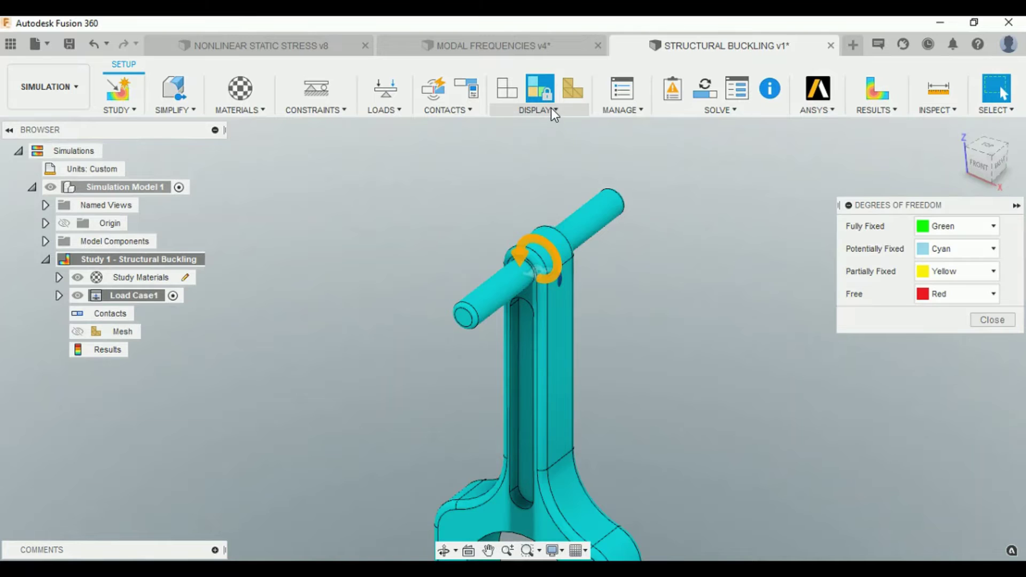
{"action": "left_click", "coordinate": [539, 110]}
{"action": "left_click", "coordinate": [529, 126]}
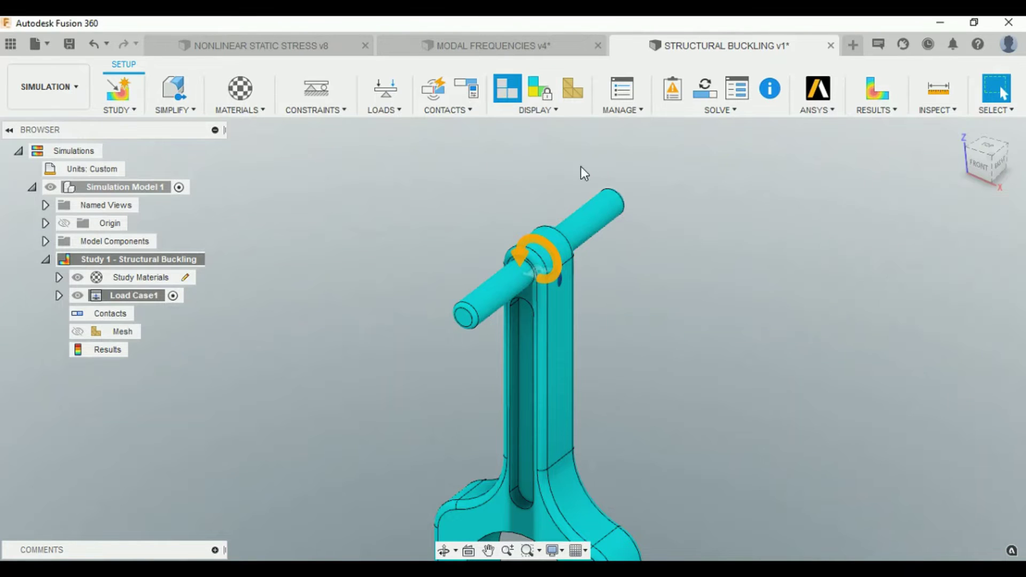
{"action": "left_click", "coordinate": [640, 111]}
{"action": "left_click", "coordinate": [628, 129]}
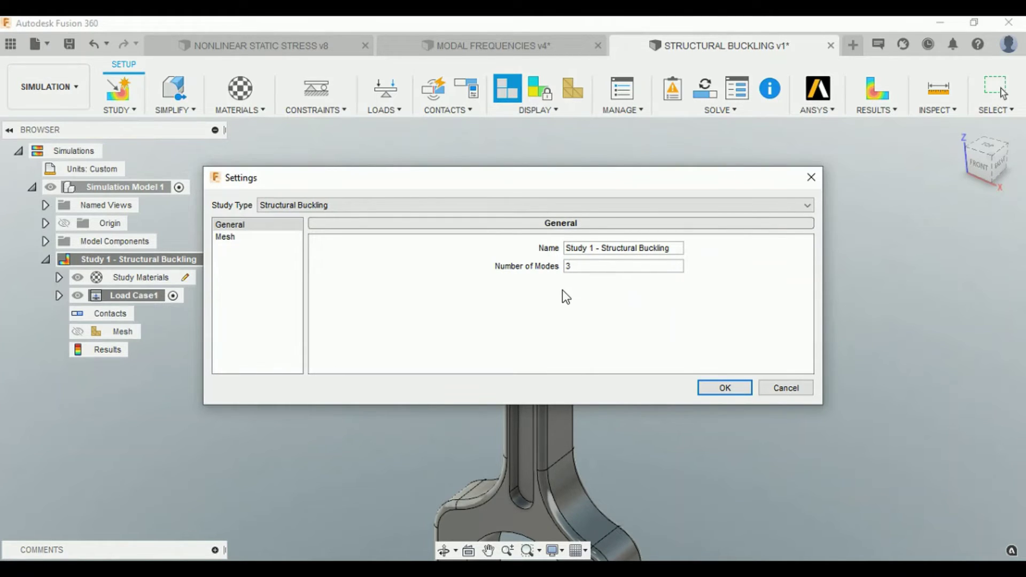
Step: Accept the Structural Buckling settings with 3 modes, run the pre-check, and dismiss its warnings
{"action": "left_click", "coordinate": [232, 240]}
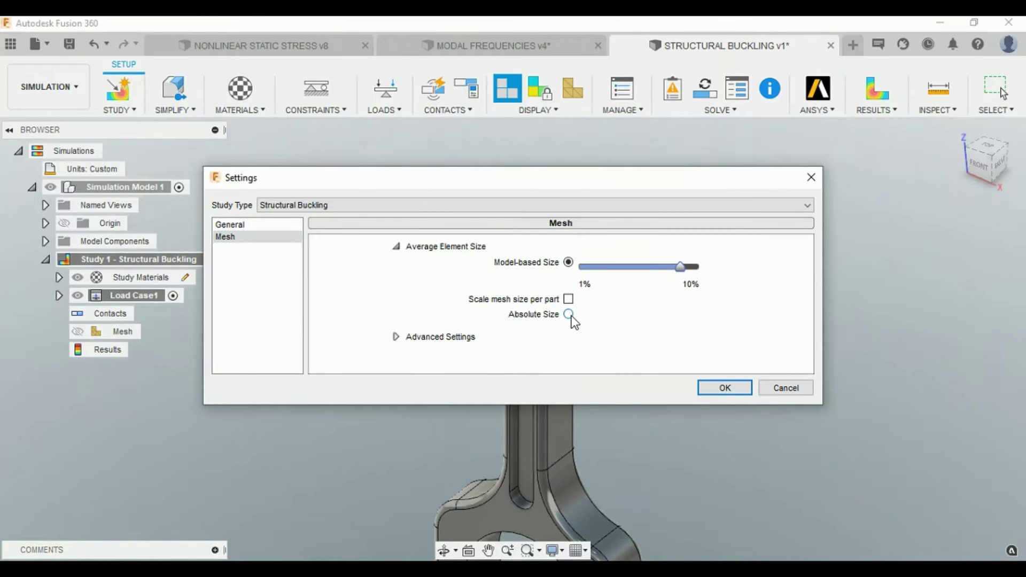
{"action": "left_click", "coordinate": [725, 389]}
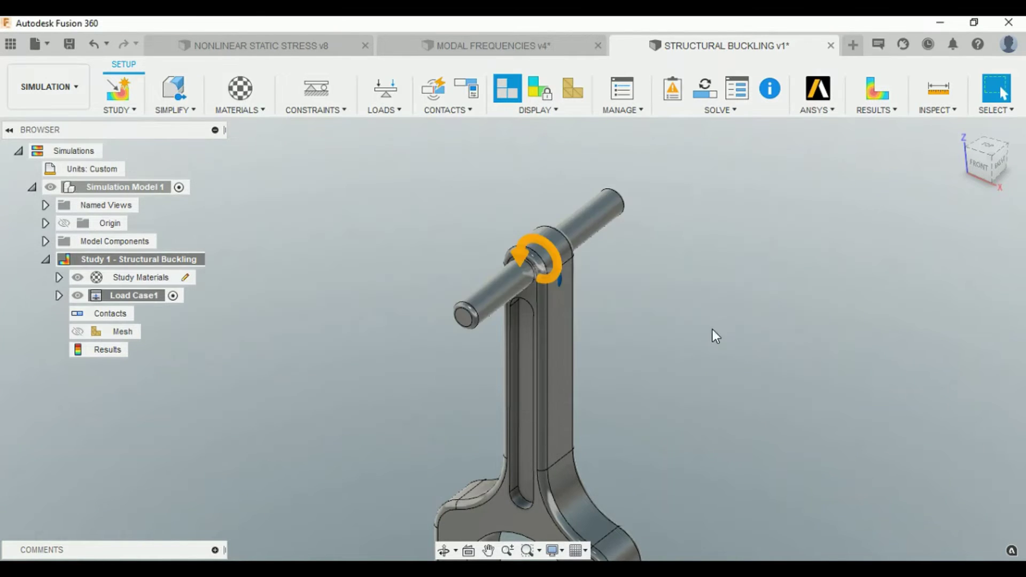
{"action": "left_click", "coordinate": [678, 107]}
{"action": "left_click", "coordinate": [684, 127]}
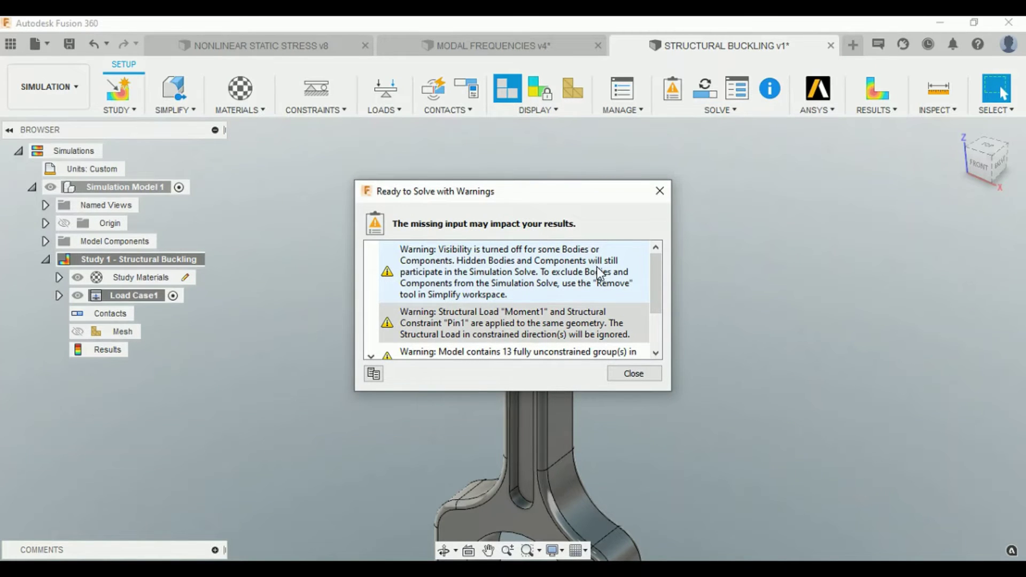
{"action": "left_click", "coordinate": [651, 372]}
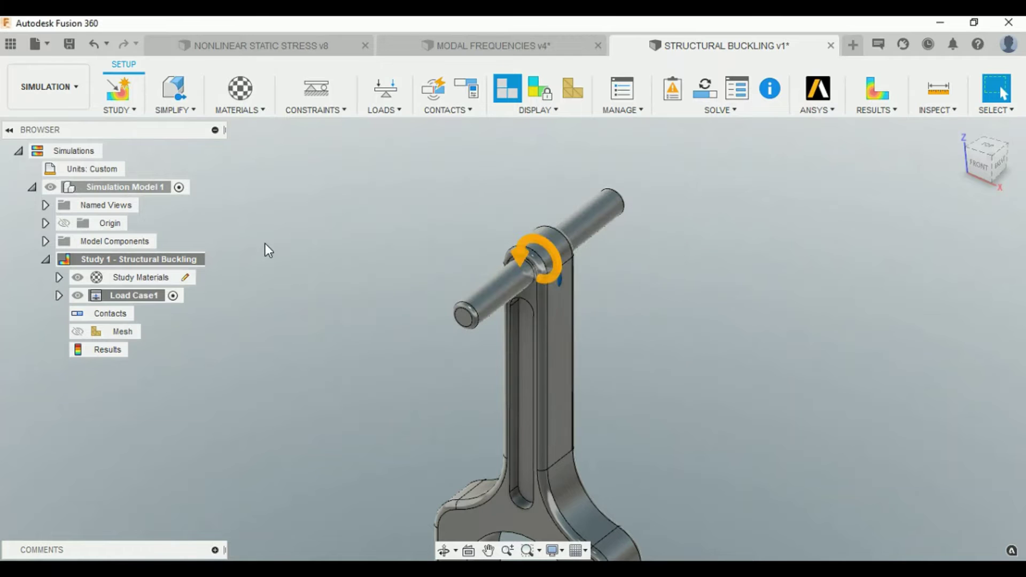
Step: Delete pistons 1-3, connecting:1-2, the crank shaft and extra components from the model
{"action": "left_click", "coordinate": [187, 98]}
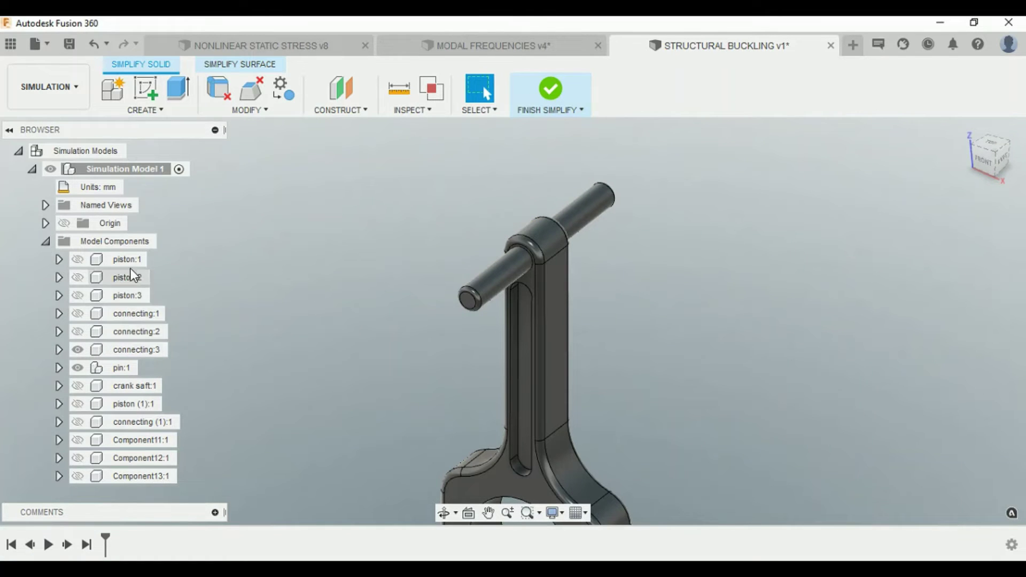
{"action": "left_click", "coordinate": [130, 268]}
{"action": "left_click", "coordinate": [134, 329], "text": "shift"}
{"action": "key", "text": "Delete"}
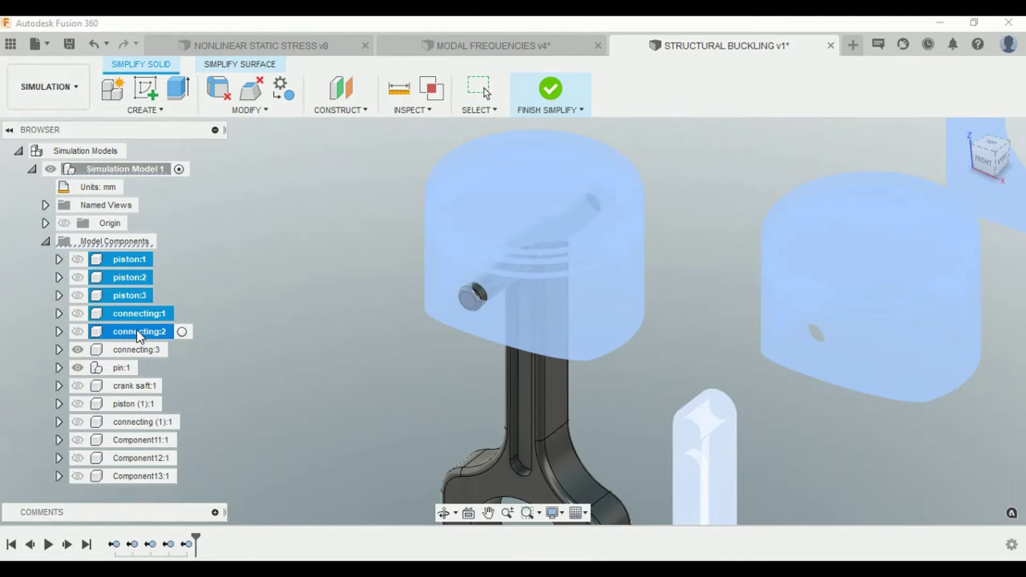
{"action": "left_click", "coordinate": [127, 296]}
{"action": "left_click", "coordinate": [129, 380], "text": "shift"}
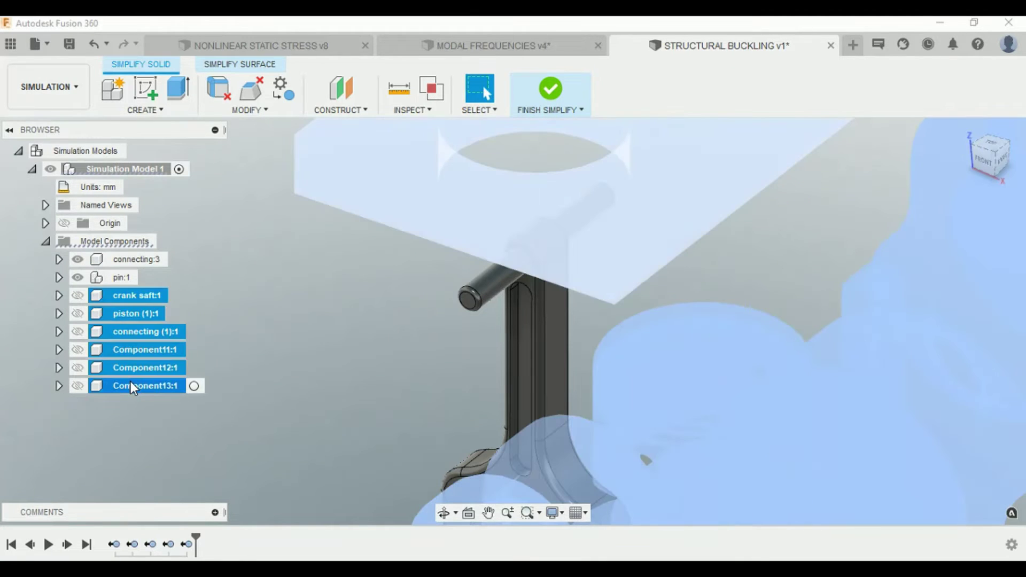
{"action": "key", "text": "Delete"}
Step: Delete pin:1's Component9 and Component10 subcomponents and finish simplifying
{"action": "left_click", "coordinate": [60, 279]}
{"action": "left_click", "coordinate": [127, 332]}
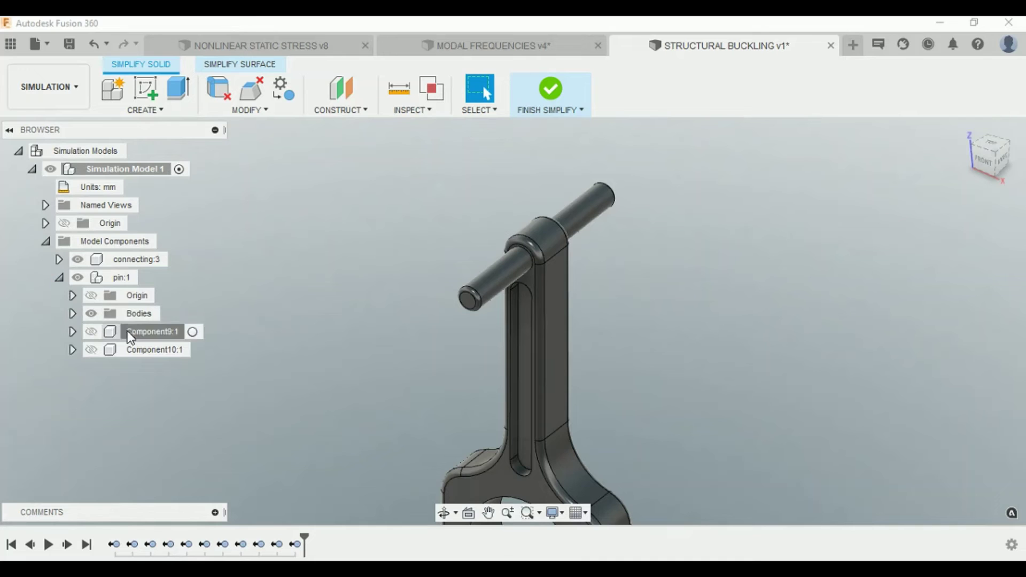
{"action": "left_click", "coordinate": [142, 350], "text": "shift"}
{"action": "key", "text": "Delete"}
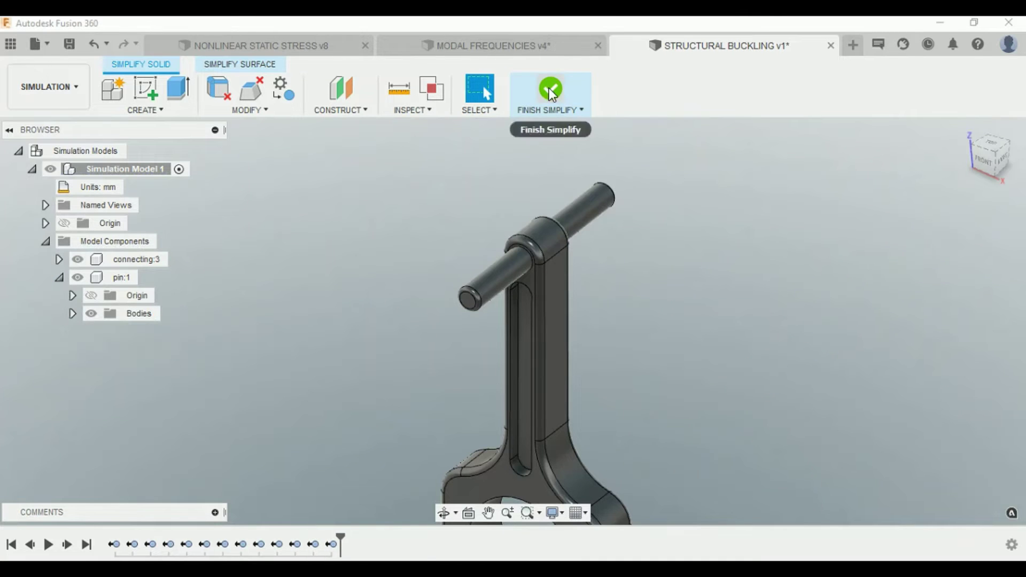
{"action": "left_click", "coordinate": [550, 88]}
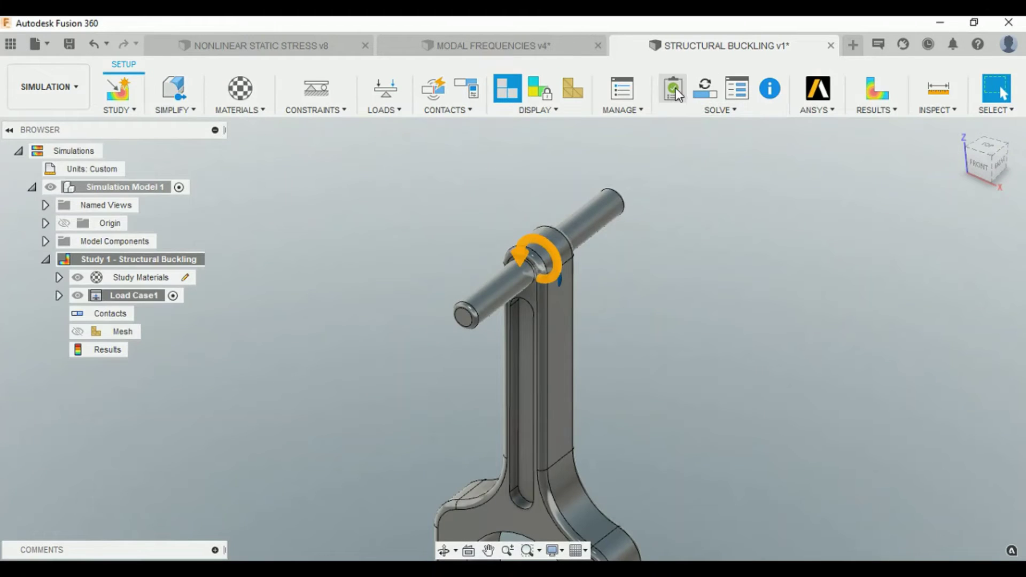
Step: Rerun the pre-check and read its remaining warning
{"action": "left_click", "coordinate": [674, 89]}
{"action": "left_click", "coordinate": [549, 259]}
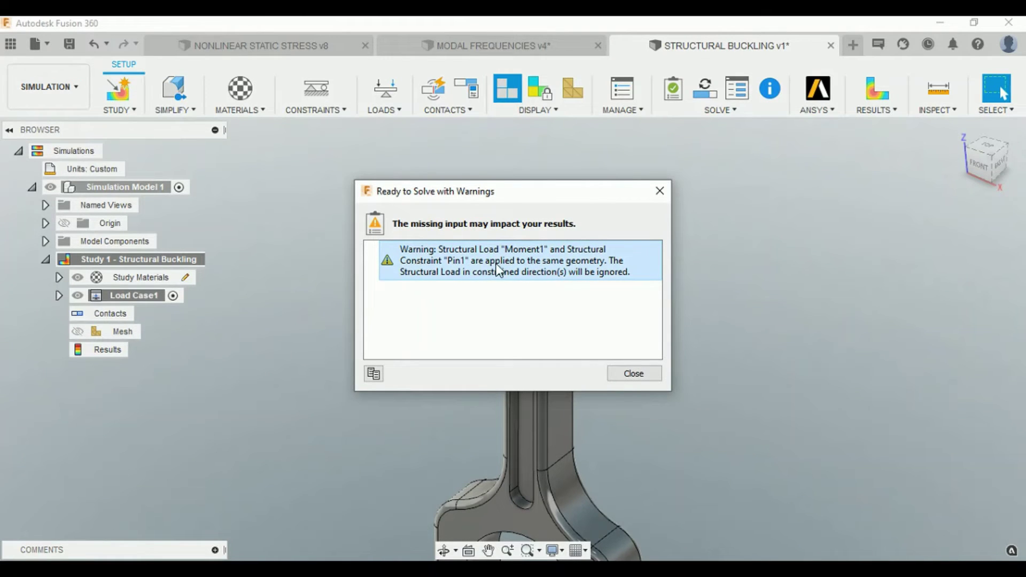
{"action": "left_click", "coordinate": [634, 374]}
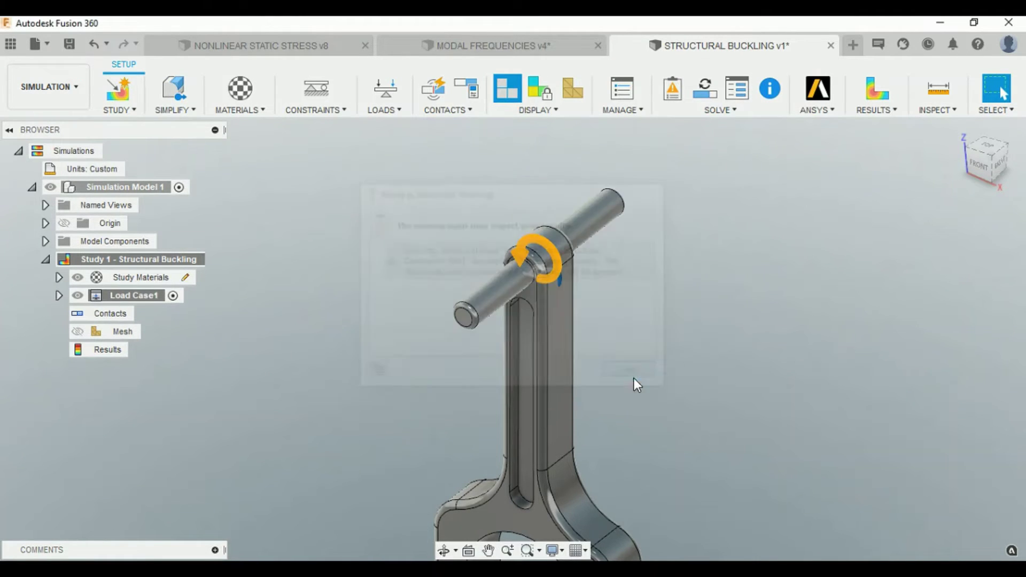
Step: Delete the Moment1 load and confirm the pre-check reports Ready to Solve
{"action": "left_click", "coordinate": [59, 295]}
{"action": "left_click", "coordinate": [72, 314]}
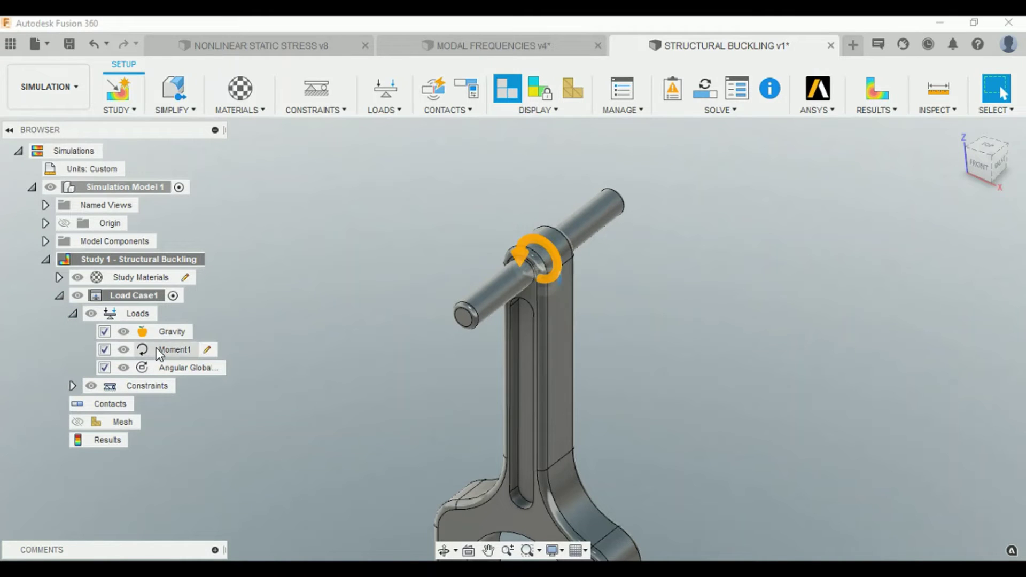
{"action": "right_click", "coordinate": [170, 351]}
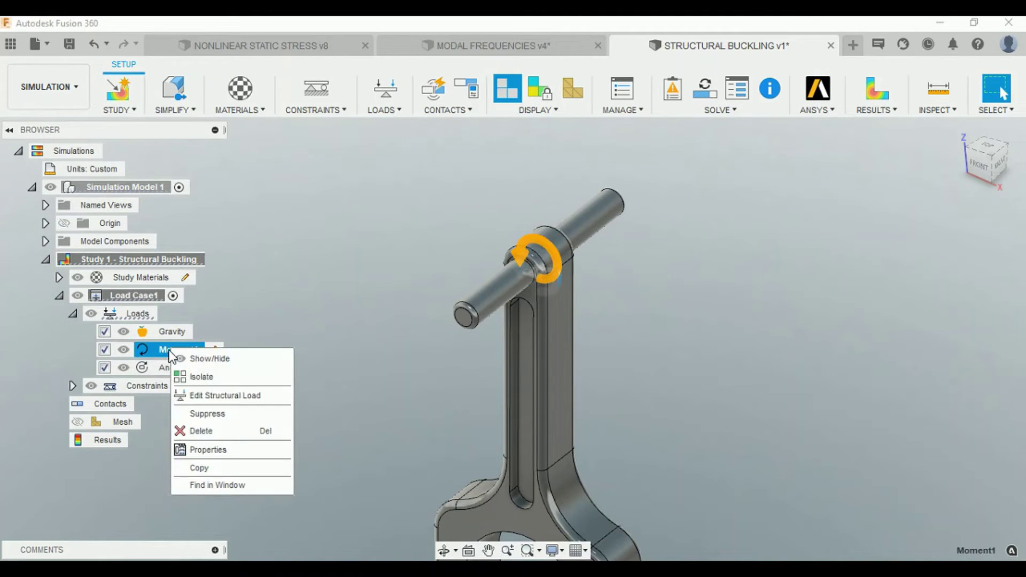
{"action": "left_click", "coordinate": [205, 430]}
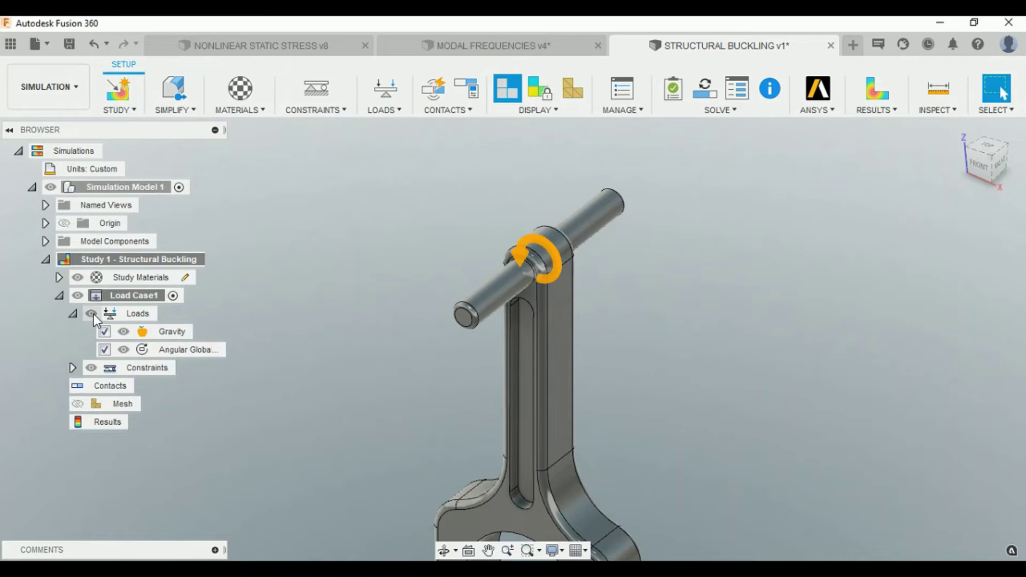
{"action": "left_click", "coordinate": [72, 313]}
{"action": "left_click", "coordinate": [59, 295]}
{"action": "left_click", "coordinate": [671, 86]}
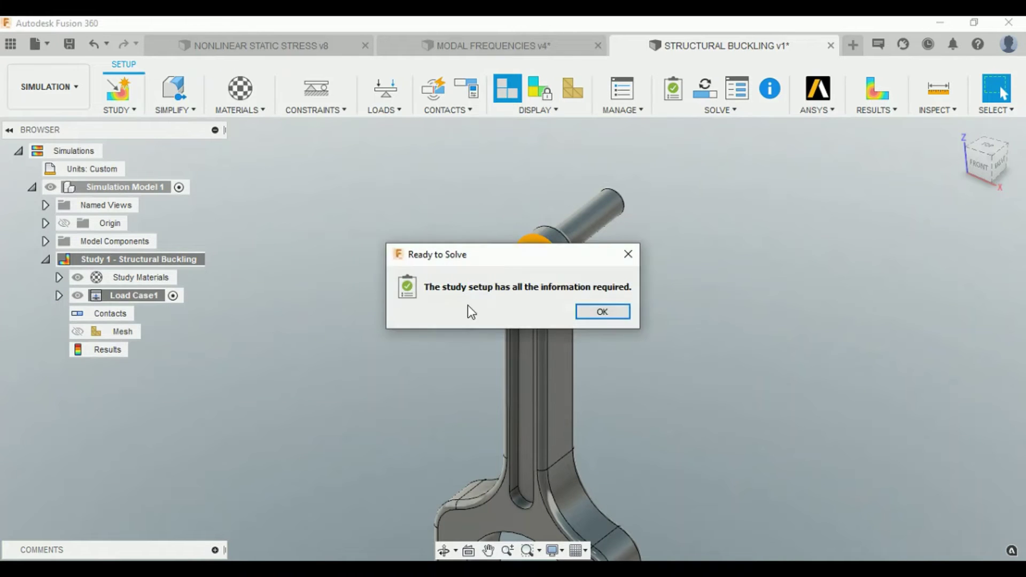
{"action": "left_click", "coordinate": [603, 312]}
Step: Solve the Structural Buckling study on the cloud
{"action": "left_click", "coordinate": [704, 111]}
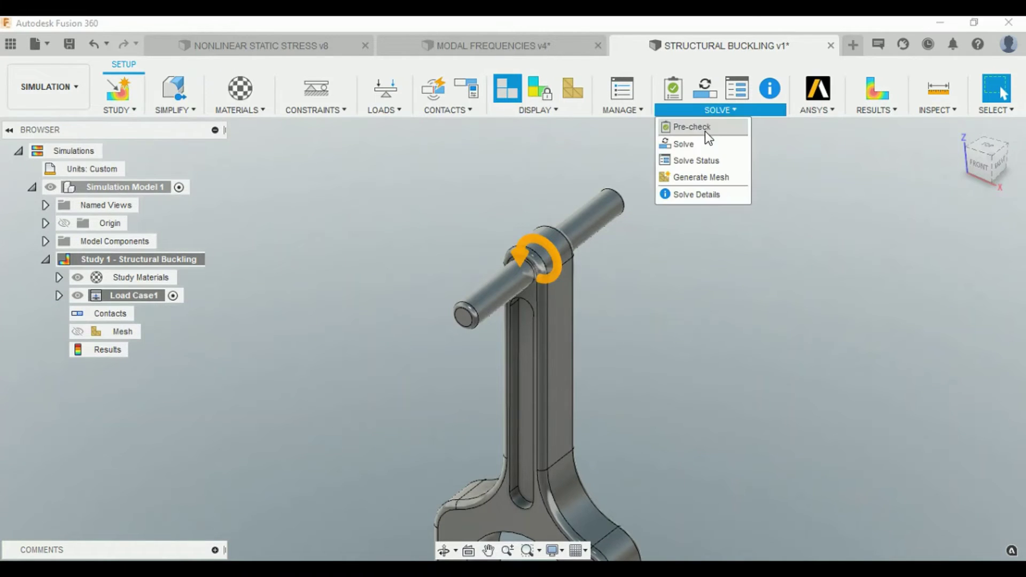
{"action": "left_click", "coordinate": [704, 143]}
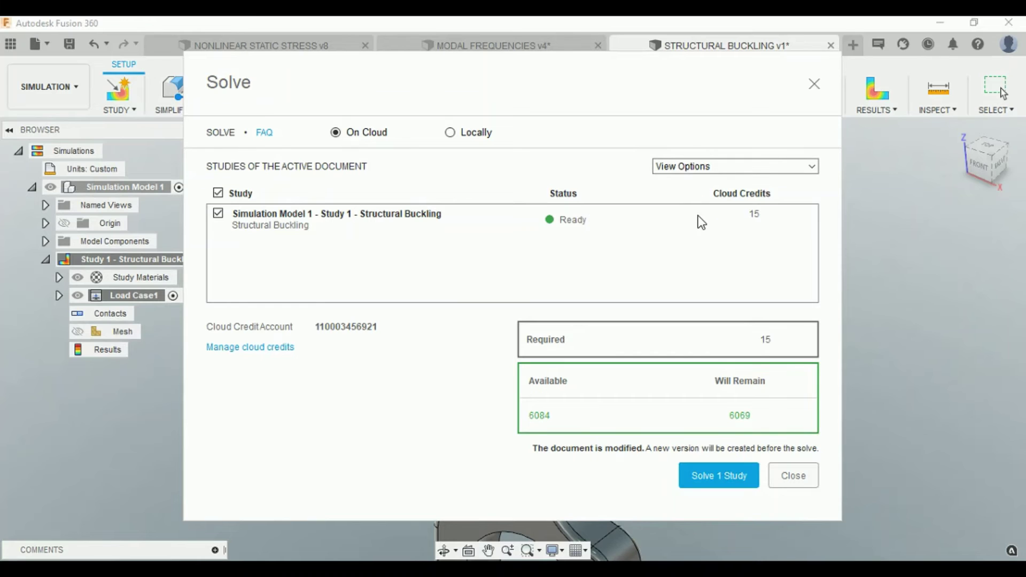
{"action": "left_click_drag", "start_coordinate": [536, 71], "coordinate": [482, 52]}
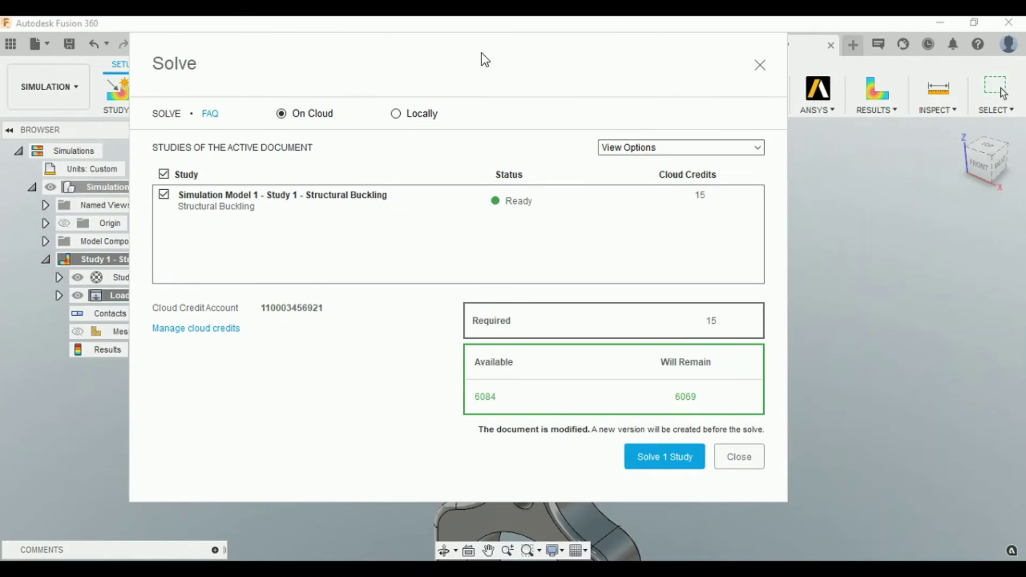
{"action": "left_click", "coordinate": [672, 453]}
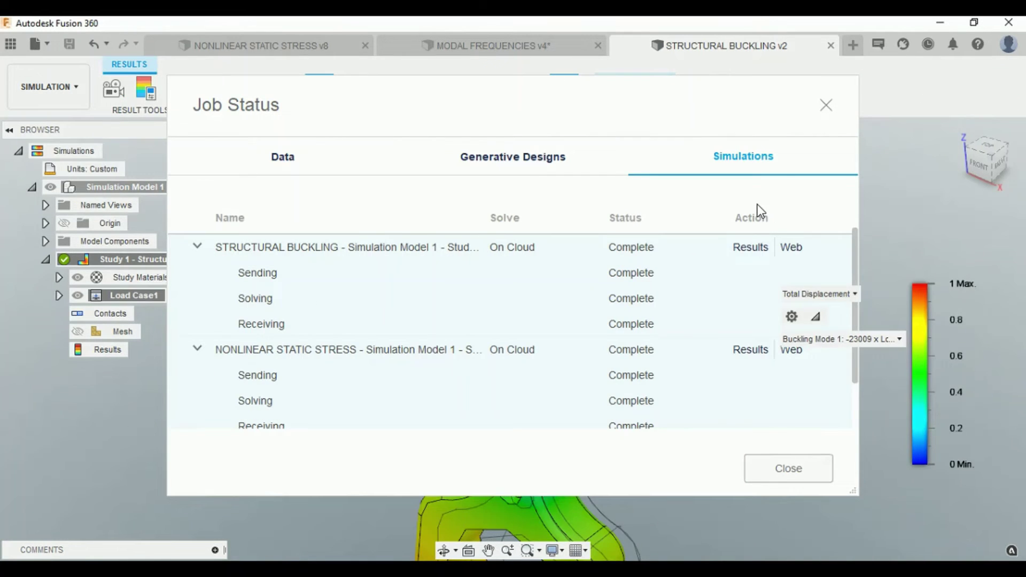
Step: Close Job Status and show the results with an exaggerated adjusted deformation scale
{"action": "left_click", "coordinate": [791, 465]}
{"action": "scroll", "coordinate": [600, 232], "scroll_direction": "down", "scroll_amount": 3}
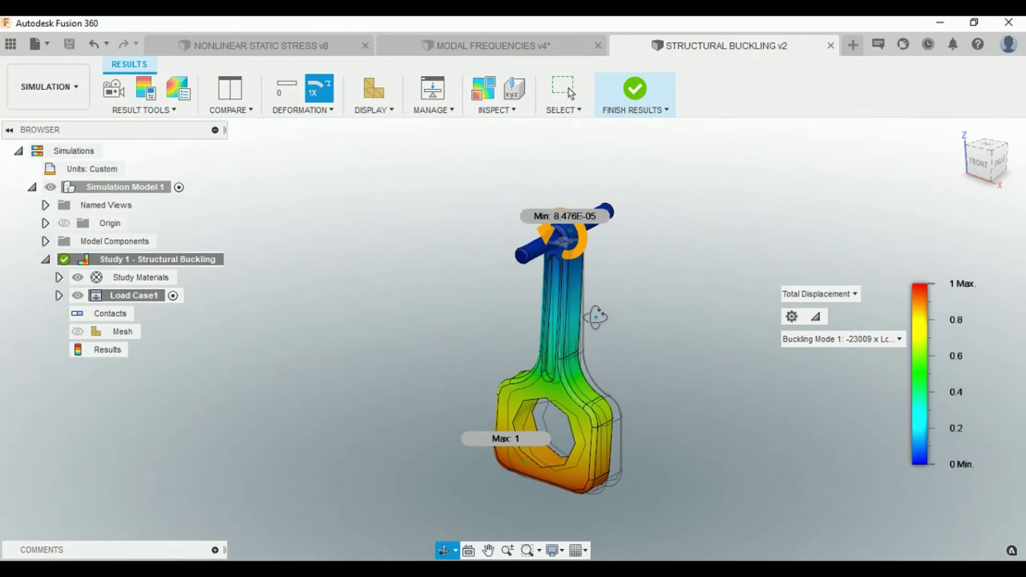
{"action": "left_click", "coordinate": [295, 110]}
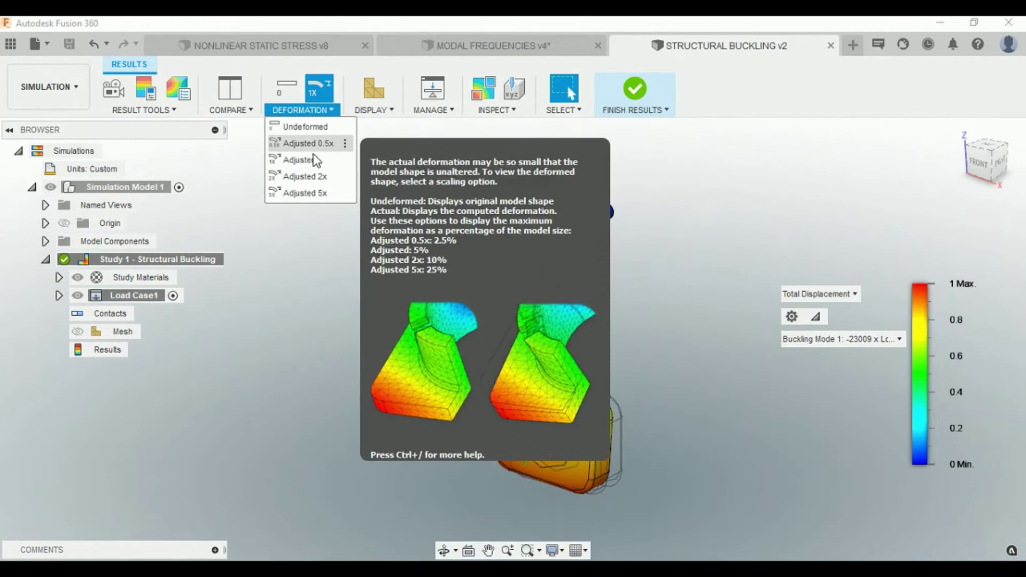
{"action": "left_click", "coordinate": [309, 188]}
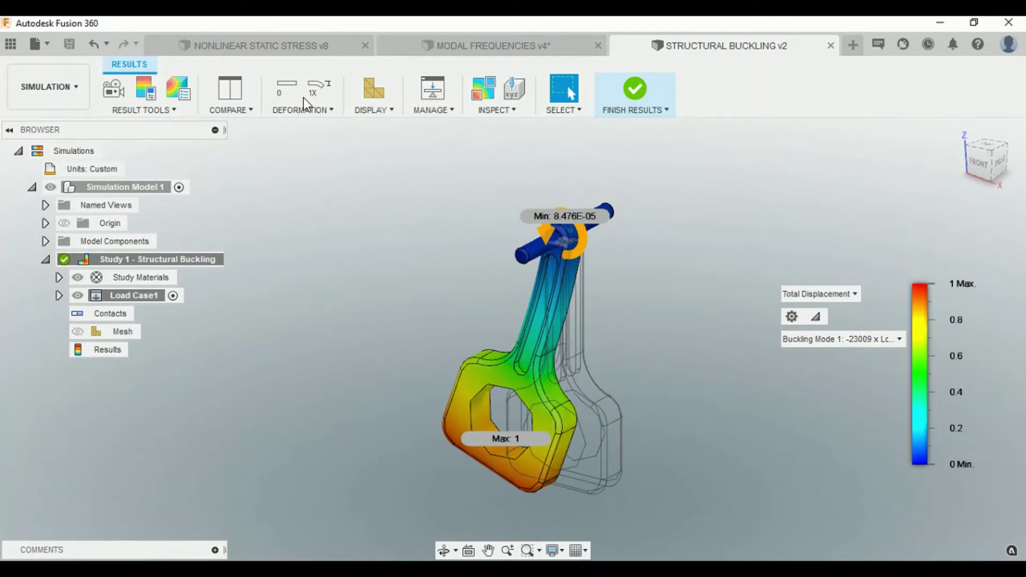
{"action": "left_click", "coordinate": [303, 110]}
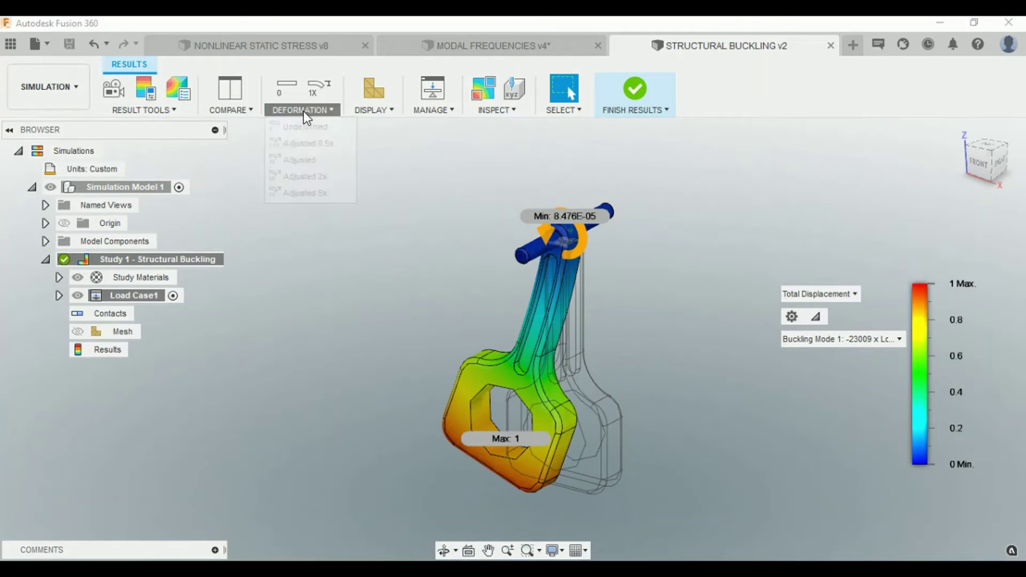
Step: Animate Buckling Mode 1's deformation at Fastest speed, then close the animation
{"action": "left_click", "coordinate": [116, 104]}
{"action": "left_click", "coordinate": [129, 126]}
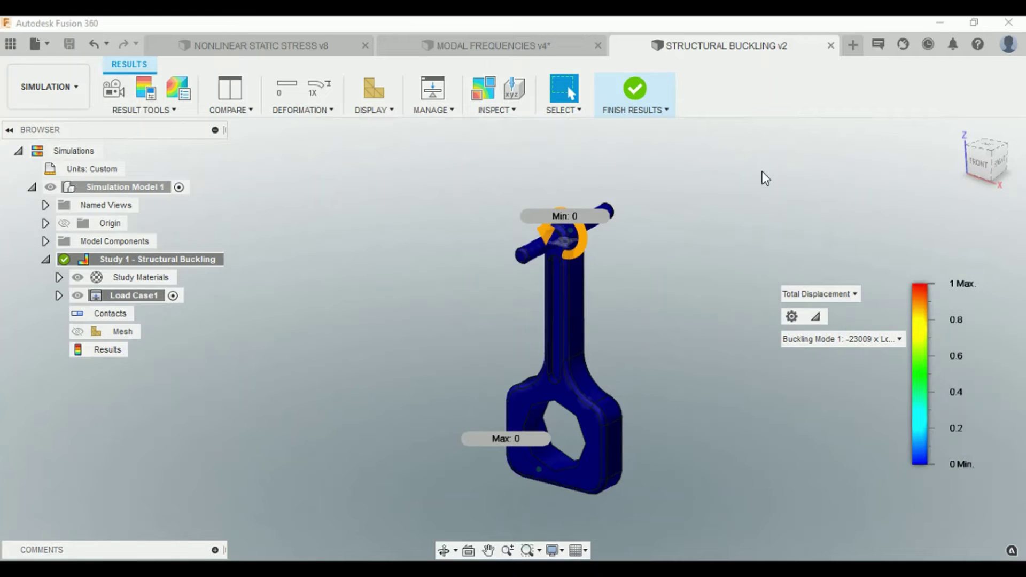
{"action": "left_click", "coordinate": [257, 299]}
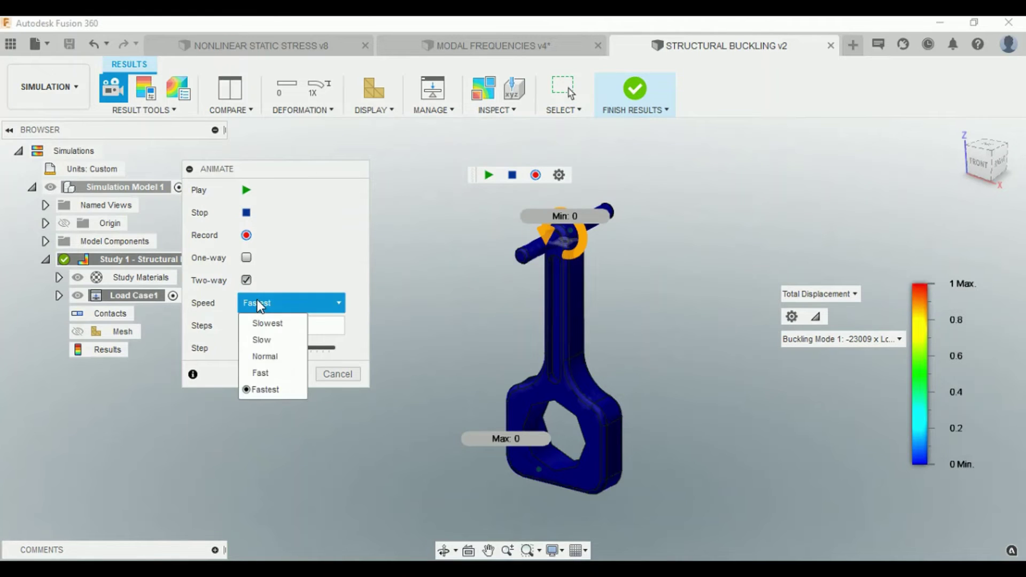
{"action": "left_click", "coordinate": [244, 191]}
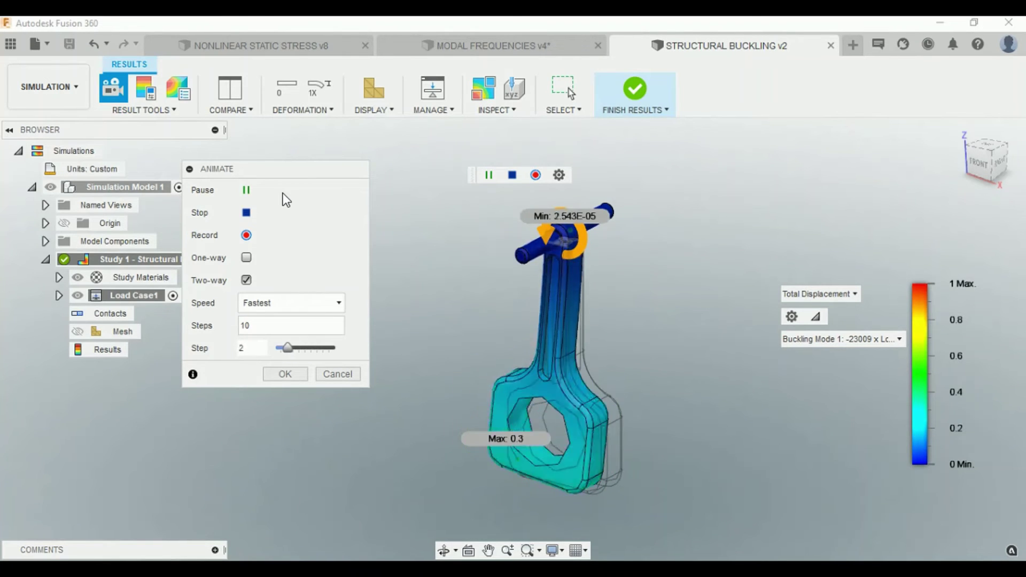
{"action": "left_click", "coordinate": [330, 375]}
{"action": "left_click", "coordinate": [170, 112]}
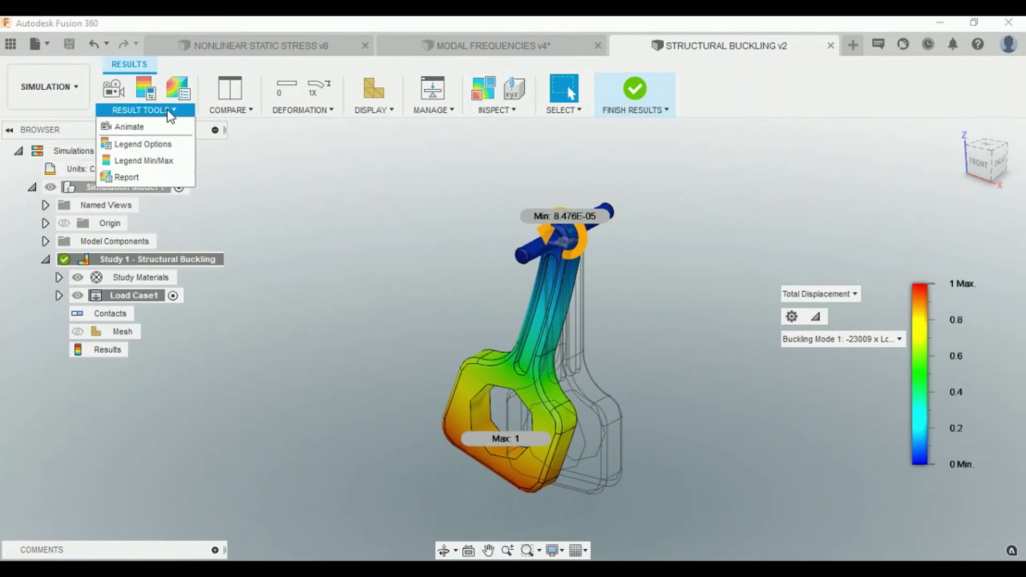
Step: View X and Y displacement results, then return to total displacement
{"action": "left_click", "coordinate": [846, 294]}
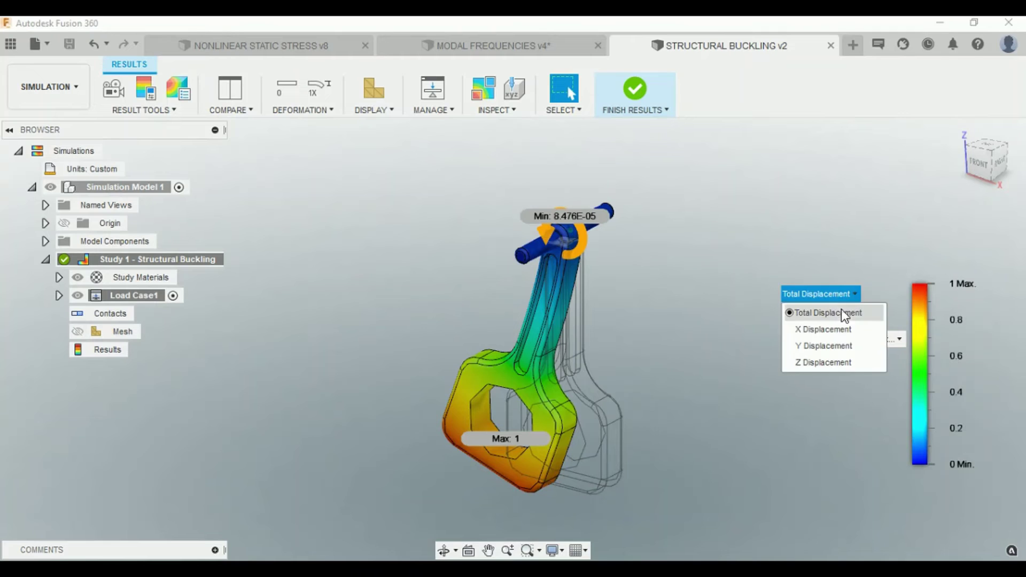
{"action": "left_click", "coordinate": [842, 327]}
{"action": "left_click", "coordinate": [839, 294]}
{"action": "left_click", "coordinate": [834, 345]}
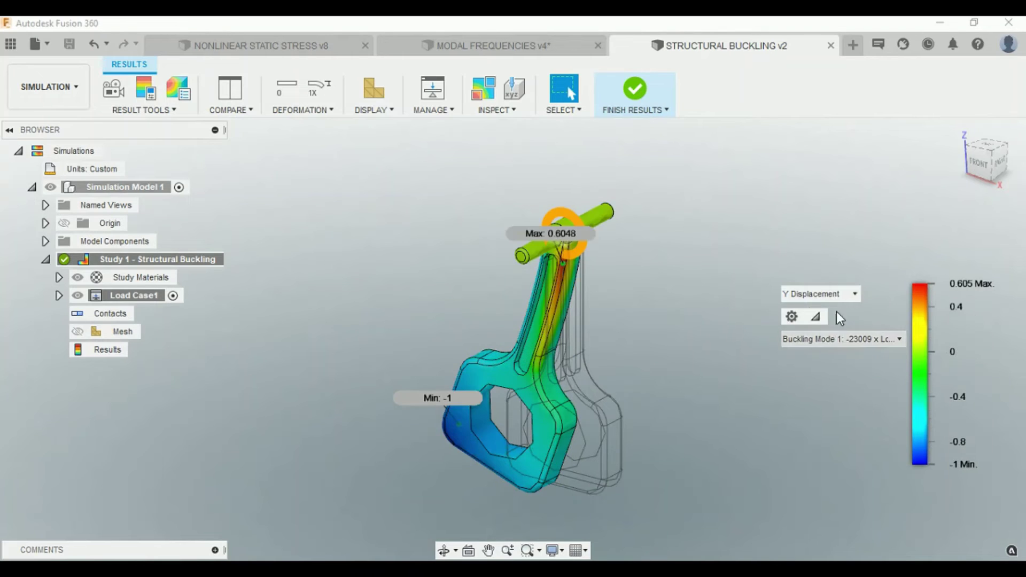
{"action": "left_click", "coordinate": [840, 295]}
{"action": "left_click", "coordinate": [835, 313]}
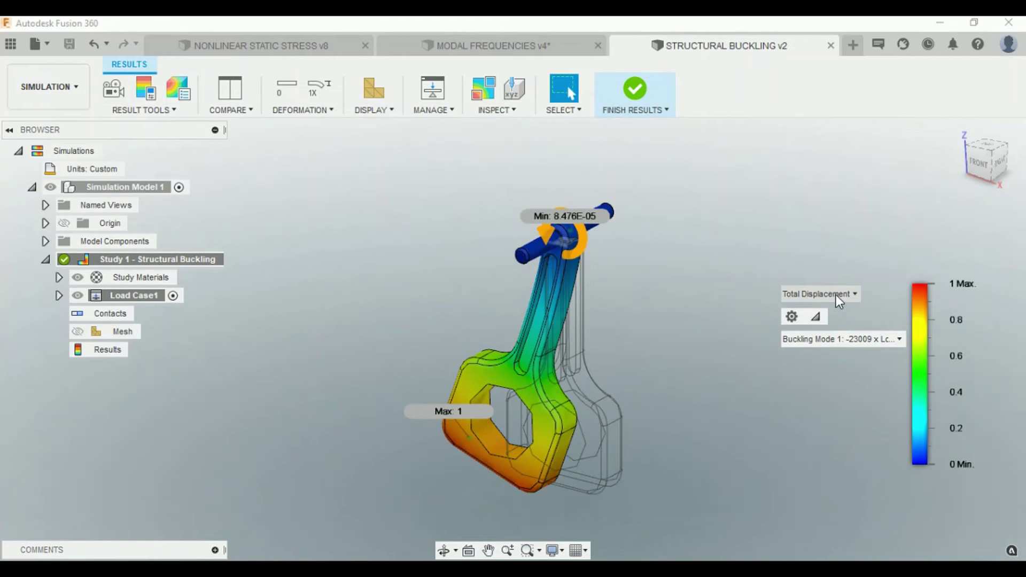
Step: Browse buckling modes 2 and 3, then animate Buckling Mode 2
{"action": "left_click", "coordinate": [867, 343]}
{"action": "left_click", "coordinate": [866, 374]}
{"action": "left_click", "coordinate": [870, 342]}
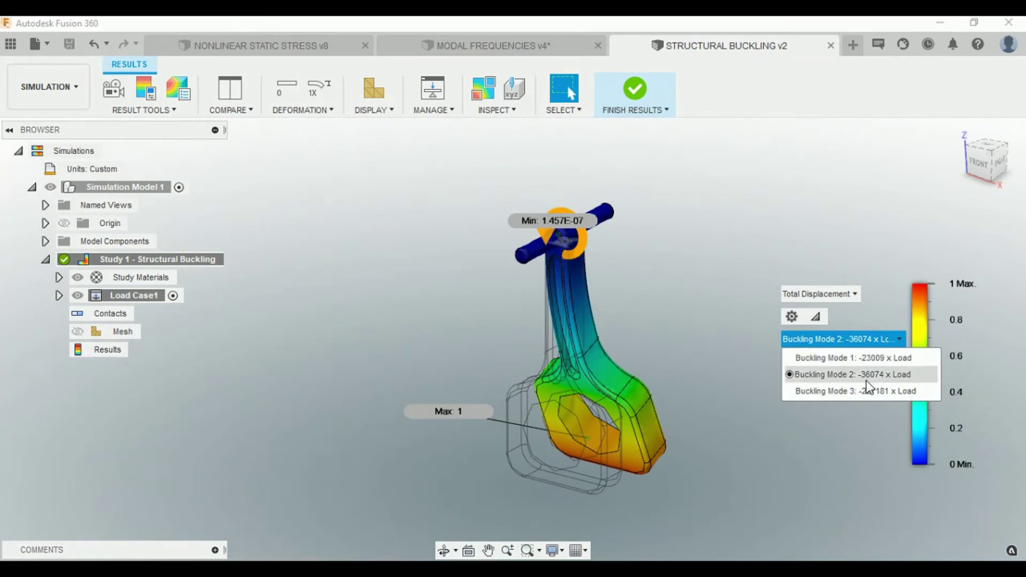
{"action": "left_click", "coordinate": [866, 391]}
{"action": "left_click", "coordinate": [867, 339]}
{"action": "left_click", "coordinate": [868, 377]}
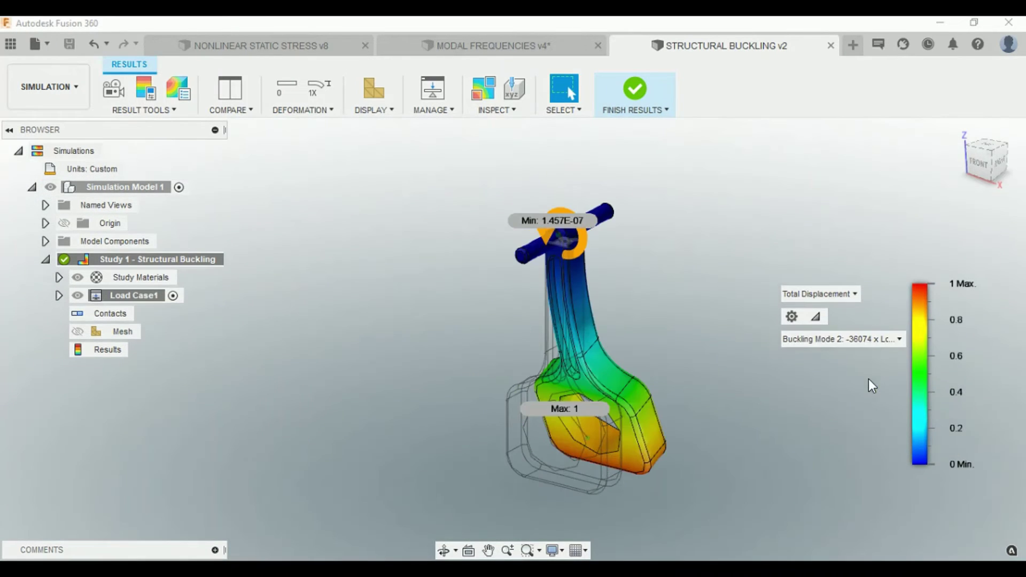
{"action": "left_click", "coordinate": [114, 87]}
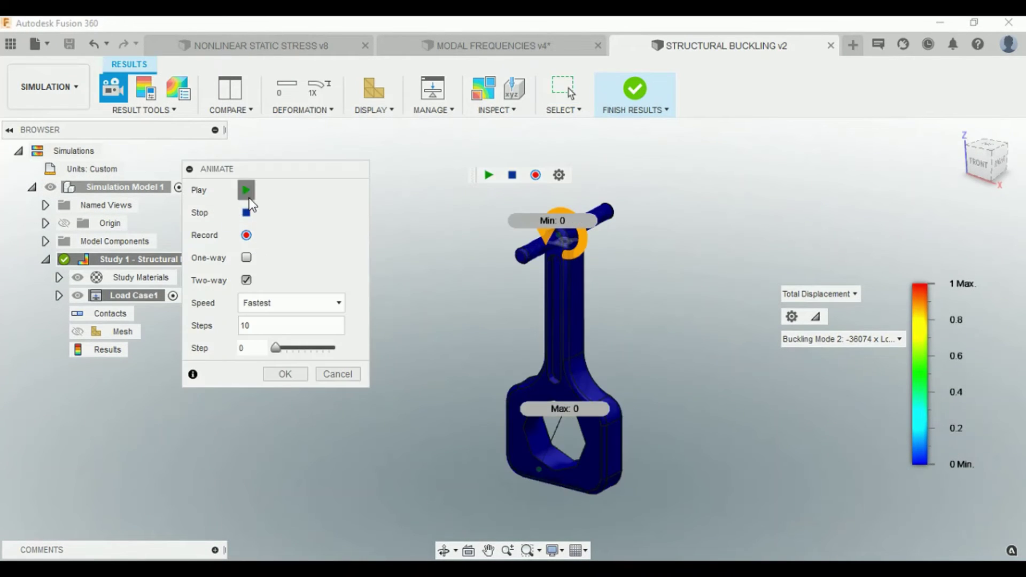
{"action": "left_click", "coordinate": [249, 197]}
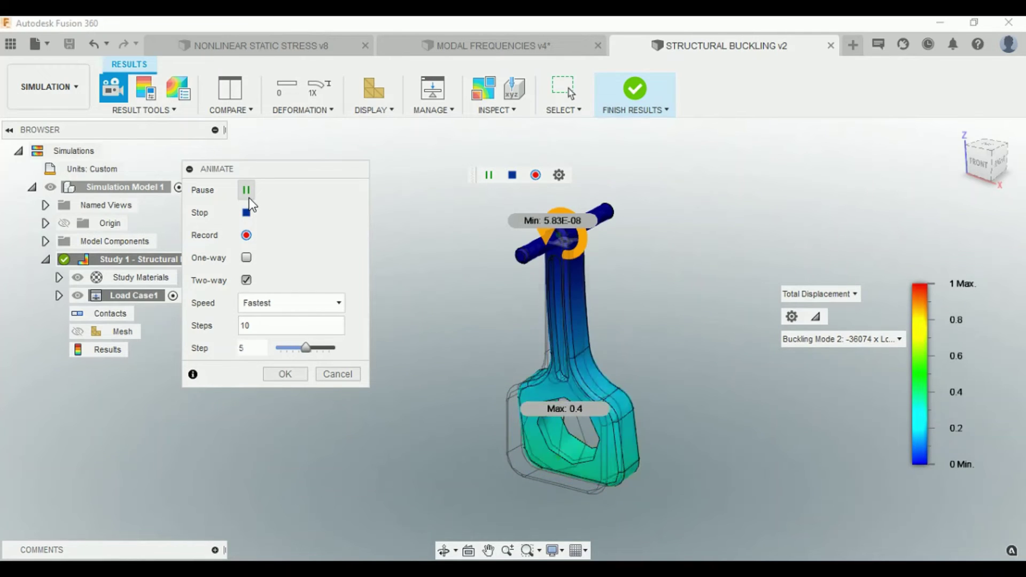
{"action": "left_click", "coordinate": [337, 373]}
Step: Return to Buckling Mode 1 and enable editable legend Min/Max limits
{"action": "left_click", "coordinate": [860, 339]}
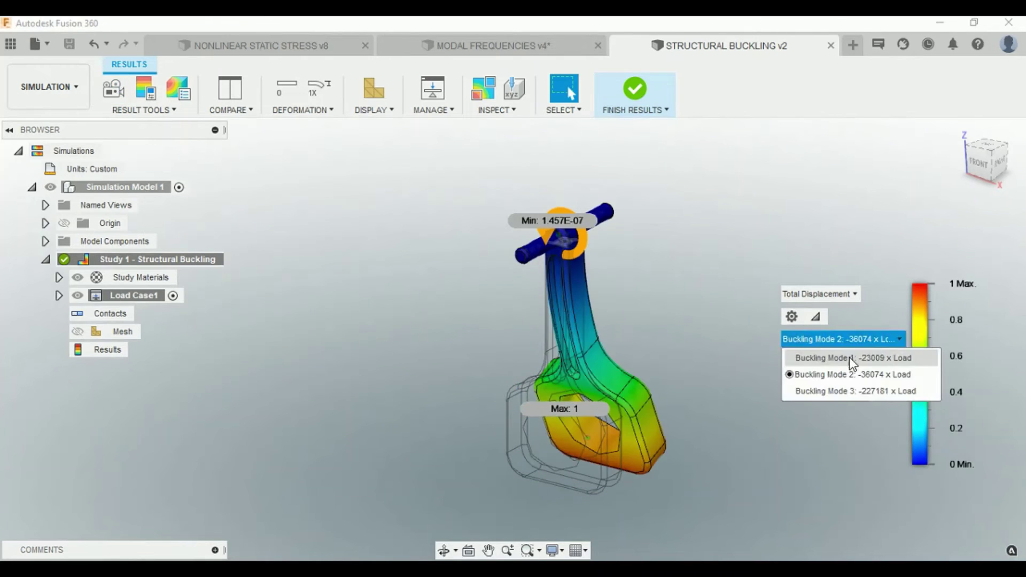
{"action": "left_click", "coordinate": [850, 358]}
{"action": "left_click", "coordinate": [174, 110]}
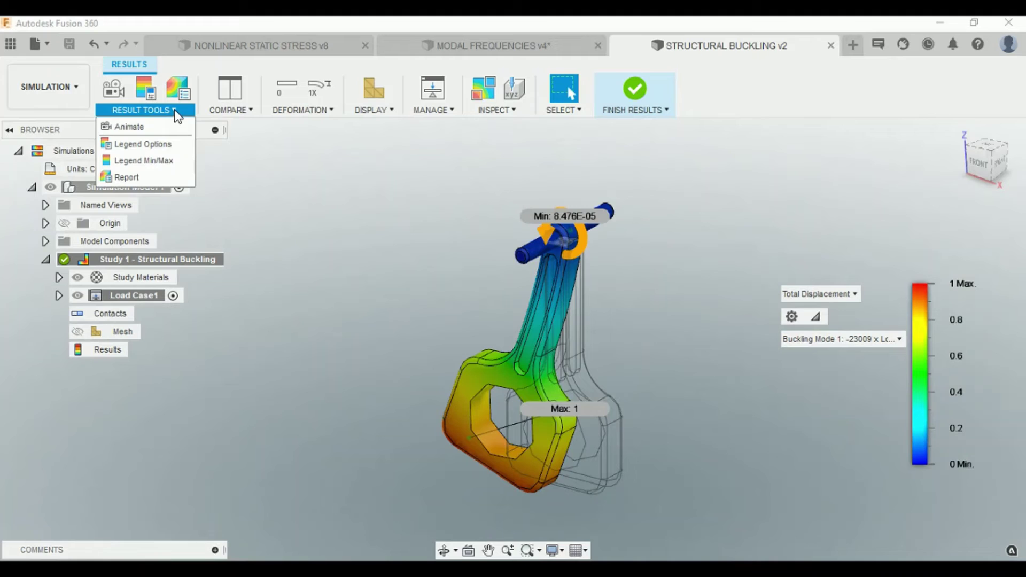
{"action": "left_click", "coordinate": [159, 160]}
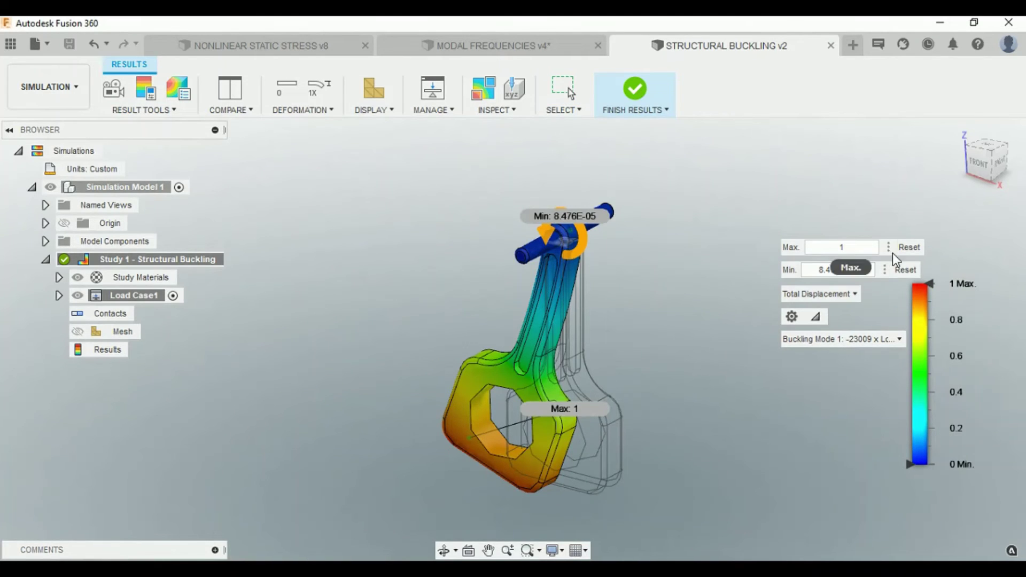
{"action": "left_click", "coordinate": [137, 110]}
{"action": "left_click", "coordinate": [230, 110]}
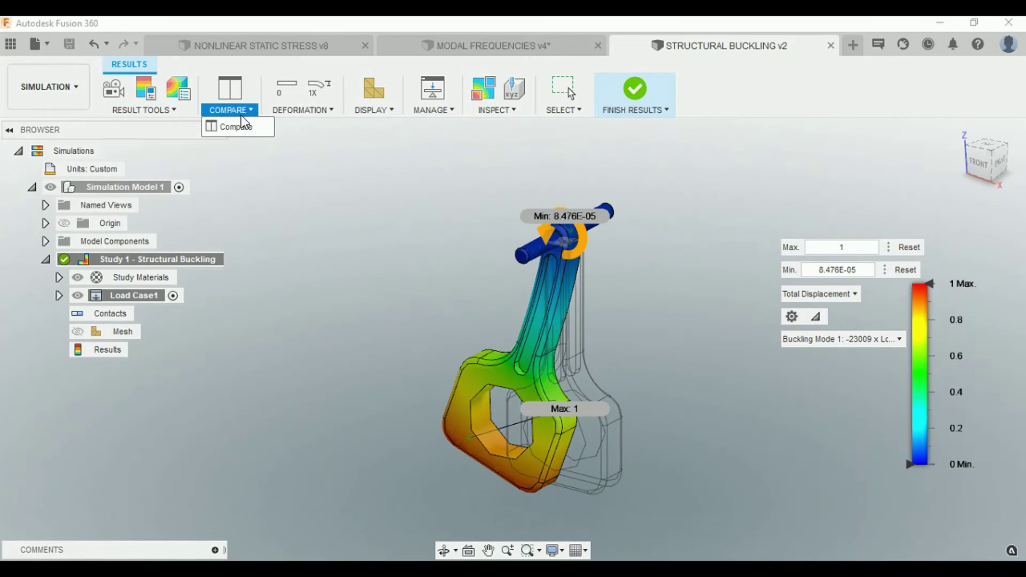
Step: Compare Buckling Mode 1 with Mode 3 in side-by-side views
{"action": "left_click", "coordinate": [251, 125]}
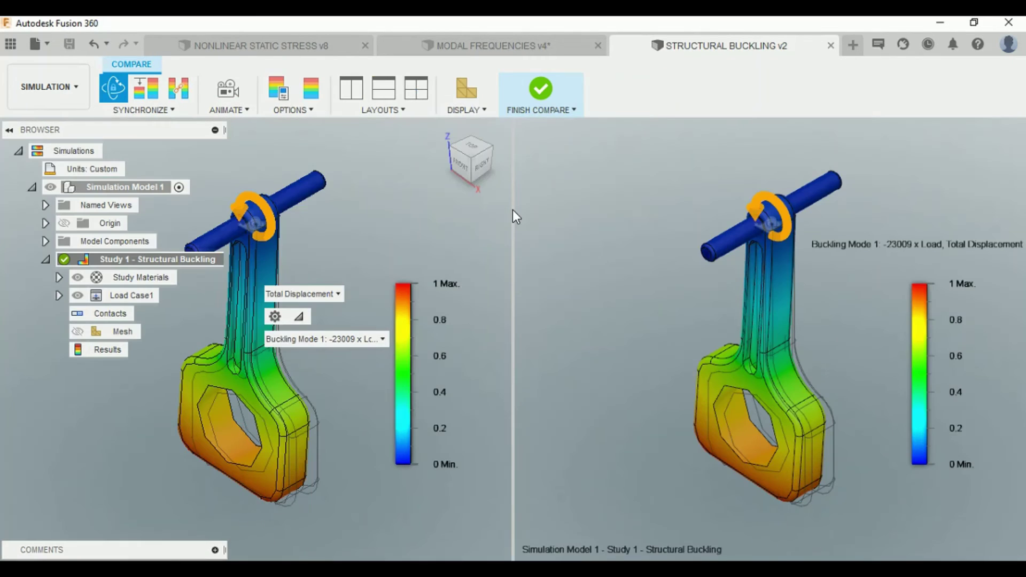
{"action": "left_click", "coordinate": [765, 242]}
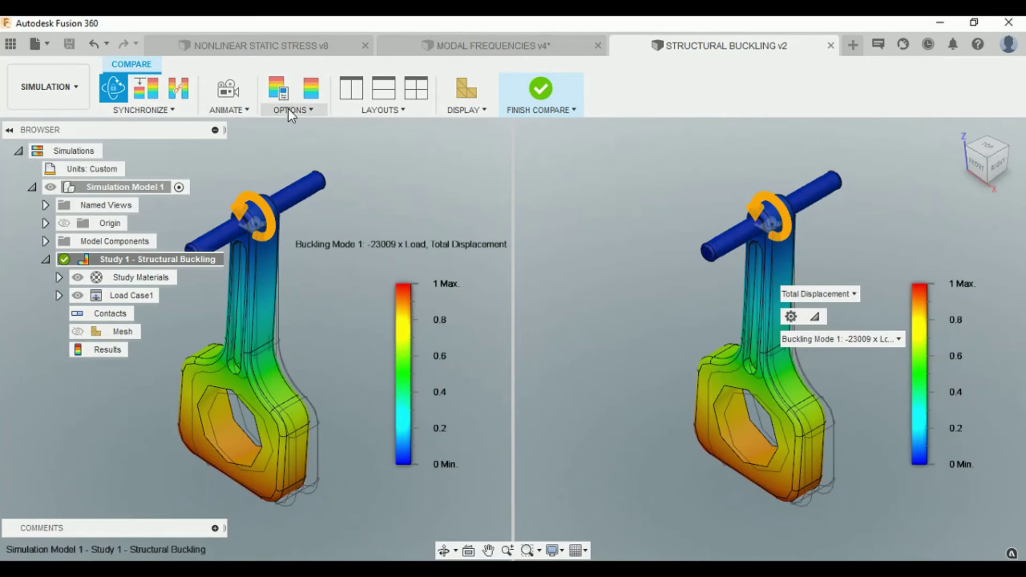
{"action": "left_click", "coordinate": [817, 294]}
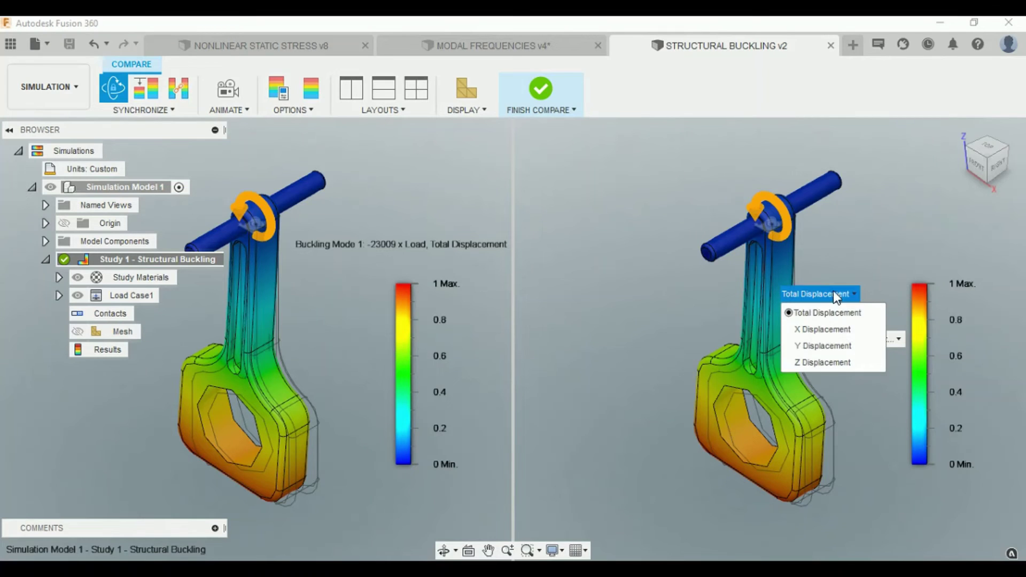
{"action": "left_click", "coordinate": [833, 293]}
{"action": "left_click", "coordinate": [850, 340]}
{"action": "left_click", "coordinate": [846, 373]}
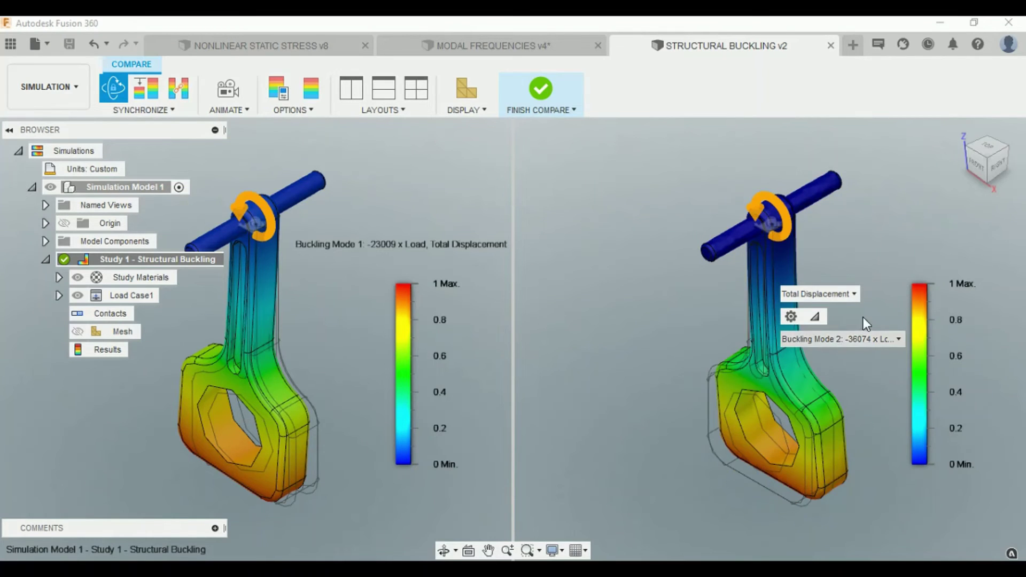
{"action": "left_click", "coordinate": [852, 342]}
{"action": "left_click", "coordinate": [864, 391]}
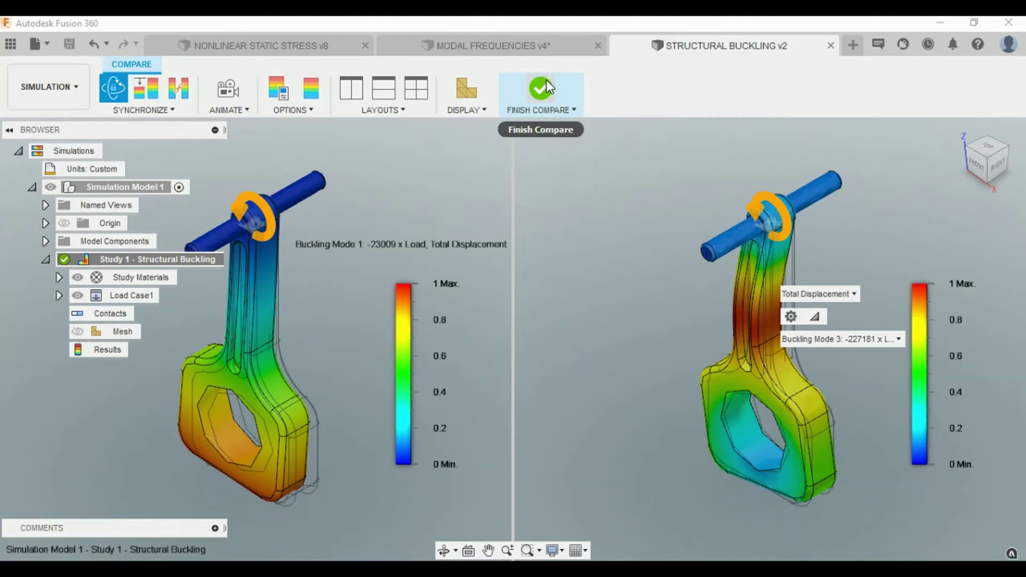
{"action": "left_click", "coordinate": [384, 92]}
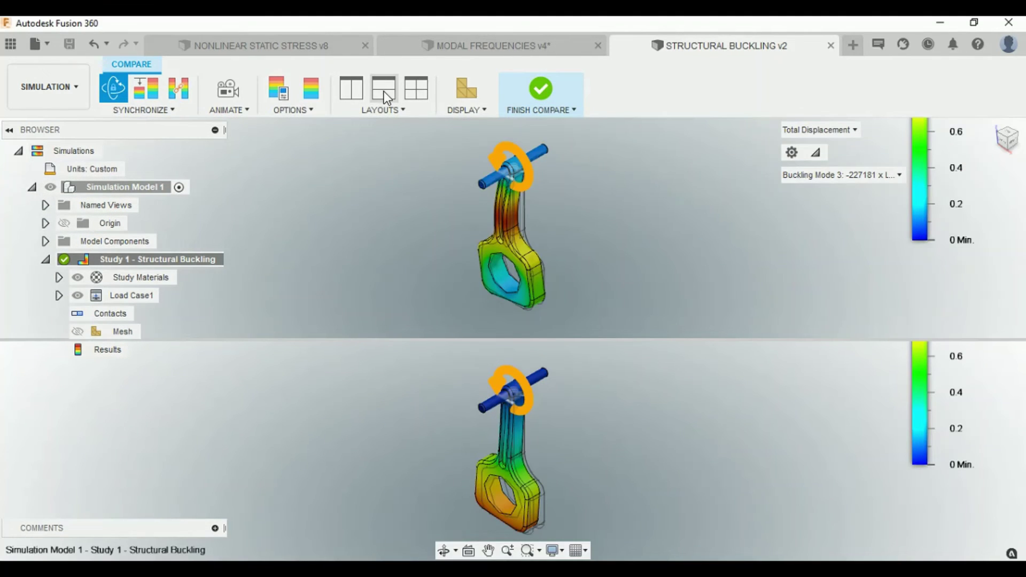
{"action": "left_click", "coordinate": [353, 88]}
Step: Set legend Min/Max and play the buckling animation in each view, then close it
{"action": "left_click", "coordinate": [303, 110]}
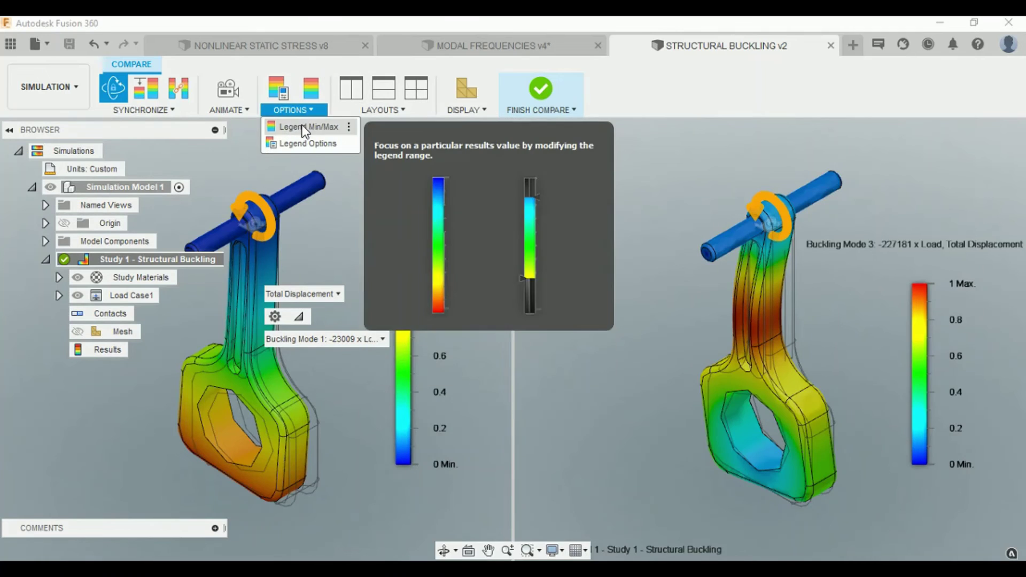
{"action": "left_click", "coordinate": [303, 127]}
{"action": "left_click", "coordinate": [310, 111]}
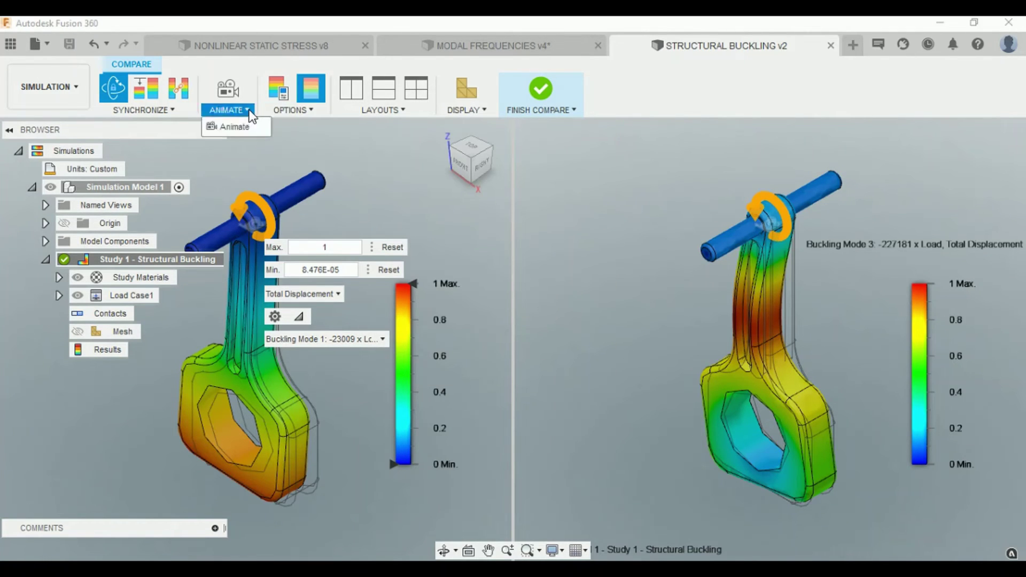
{"action": "left_click", "coordinate": [238, 126]}
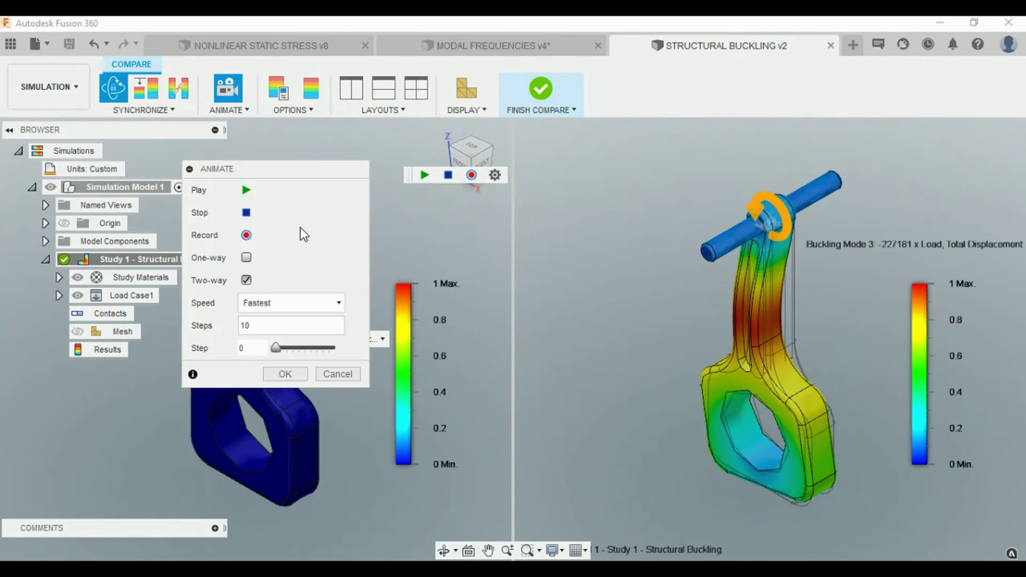
{"action": "left_click_drag", "start_coordinate": [253, 171], "coordinate": [538, 127]}
{"action": "left_click", "coordinate": [529, 146]}
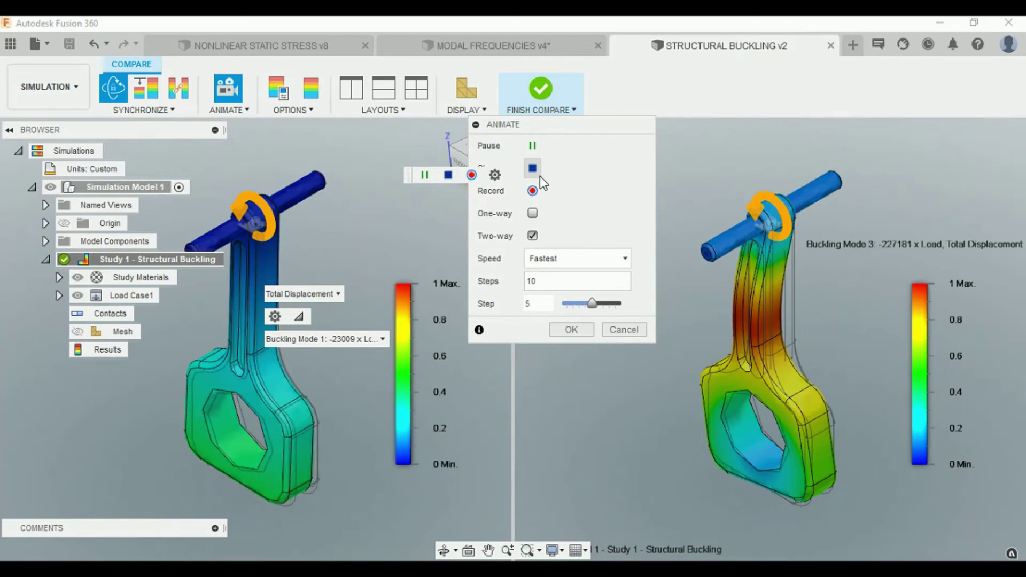
{"action": "left_click", "coordinate": [235, 96]}
{"action": "left_click", "coordinate": [533, 145]}
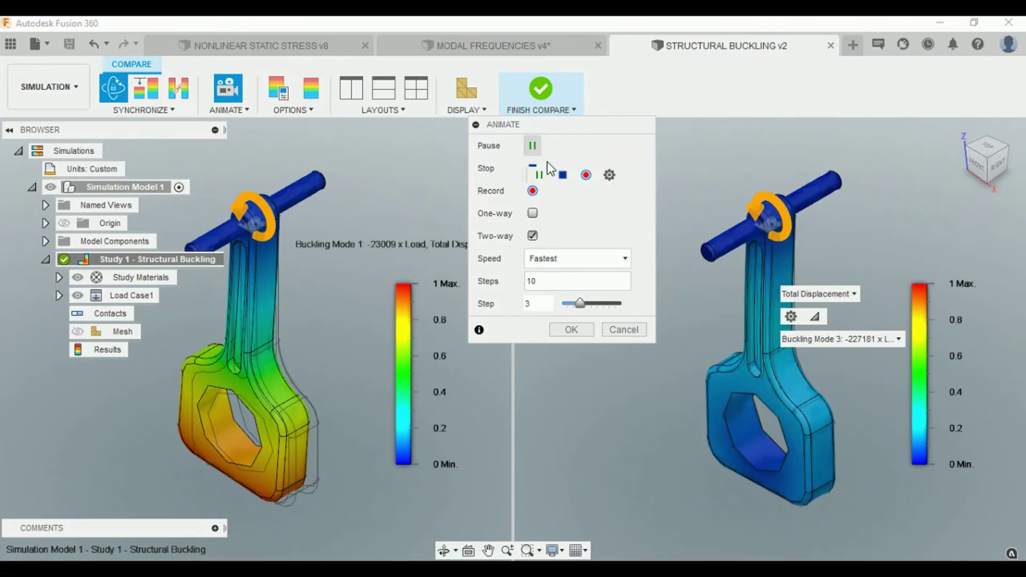
{"action": "left_click", "coordinate": [636, 331]}
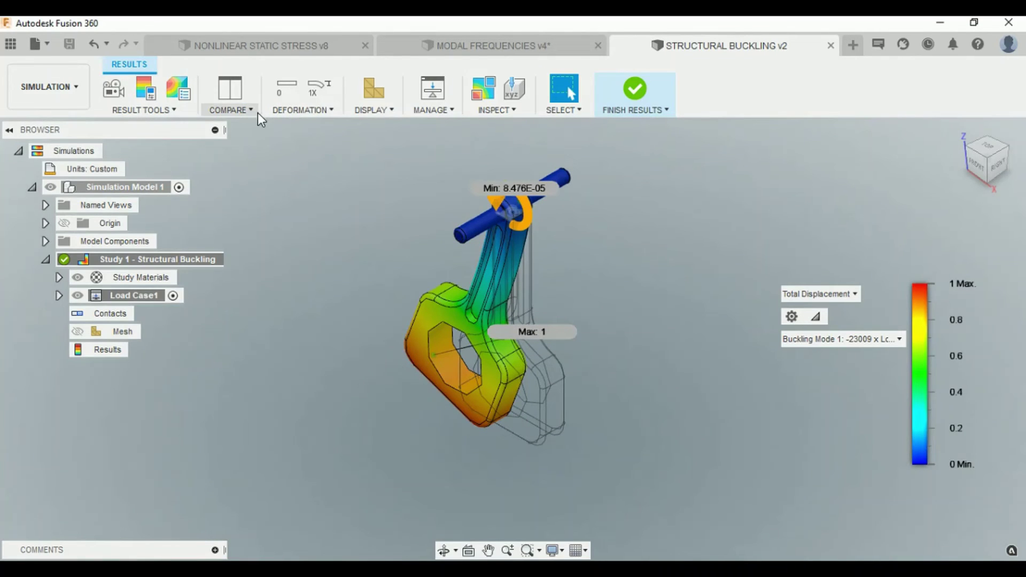
Step: Show the model undeformed, then switch to a smaller adjusted deformation scale
{"action": "left_click", "coordinate": [301, 110]}
{"action": "left_click", "coordinate": [321, 189]}
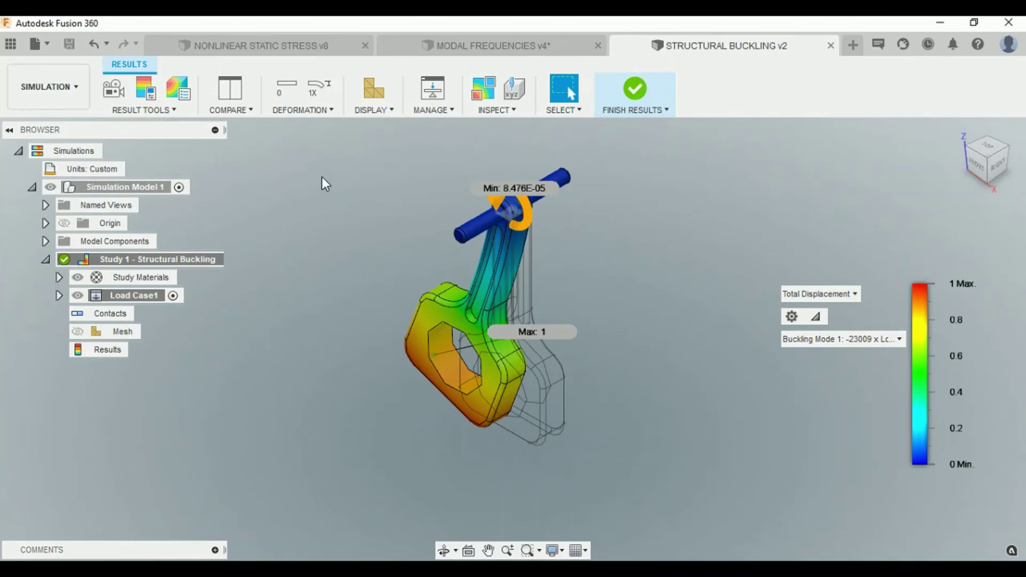
{"action": "left_click", "coordinate": [309, 112]}
{"action": "left_click", "coordinate": [325, 104]}
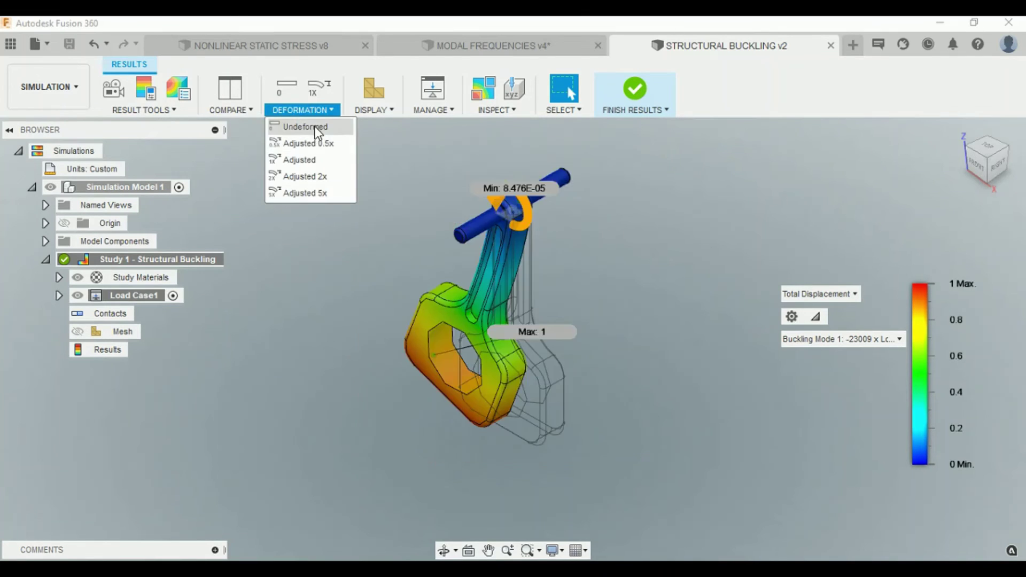
{"action": "left_click", "coordinate": [318, 128]}
{"action": "left_click", "coordinate": [315, 110]}
{"action": "left_click", "coordinate": [325, 142]}
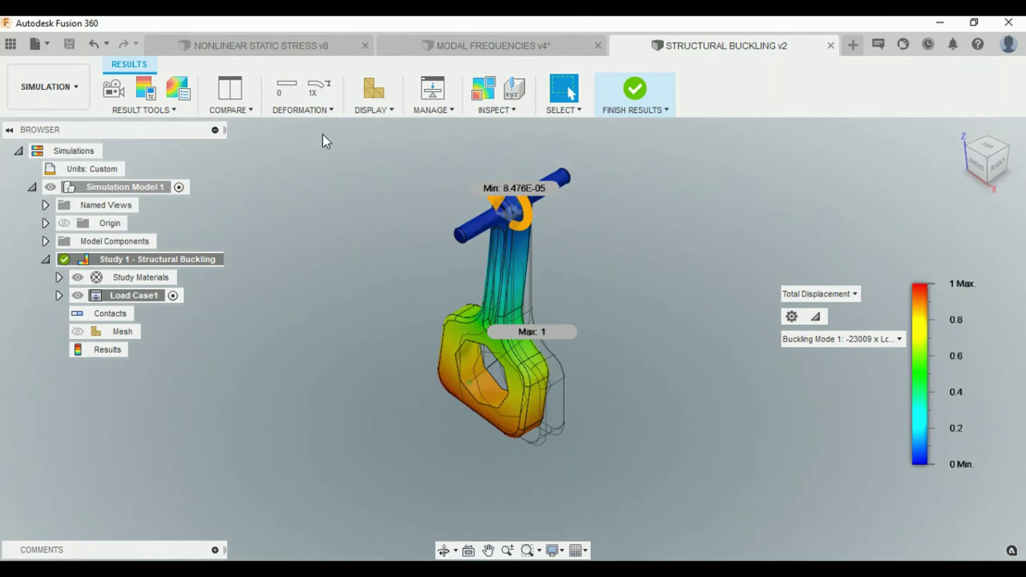
Step: Review the load case attributes and probe a rod point showing 0.6263 displacement
{"action": "left_click", "coordinate": [320, 112]}
{"action": "left_click", "coordinate": [449, 111]}
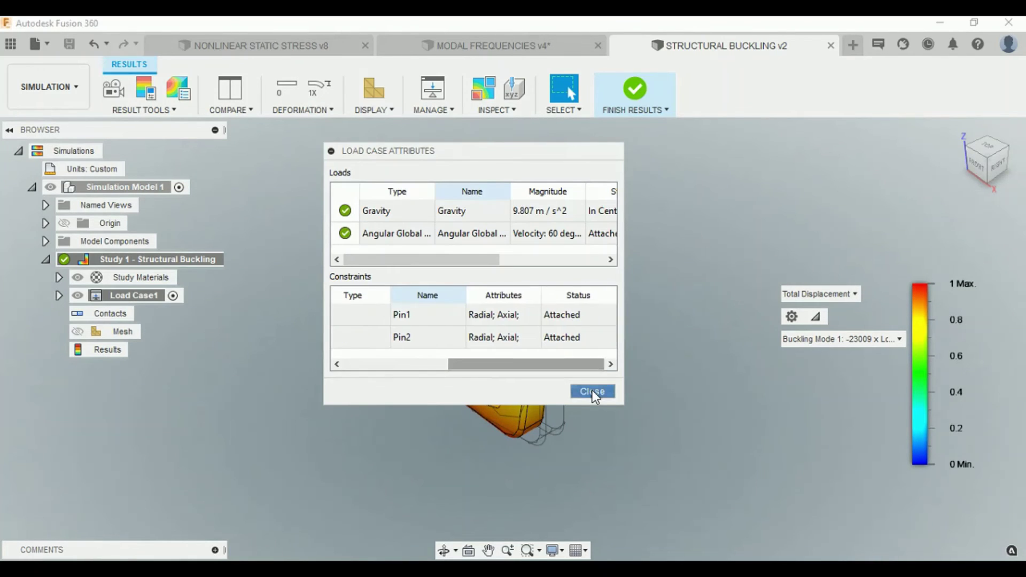
{"action": "left_click", "coordinate": [592, 391]}
{"action": "left_click", "coordinate": [502, 107]}
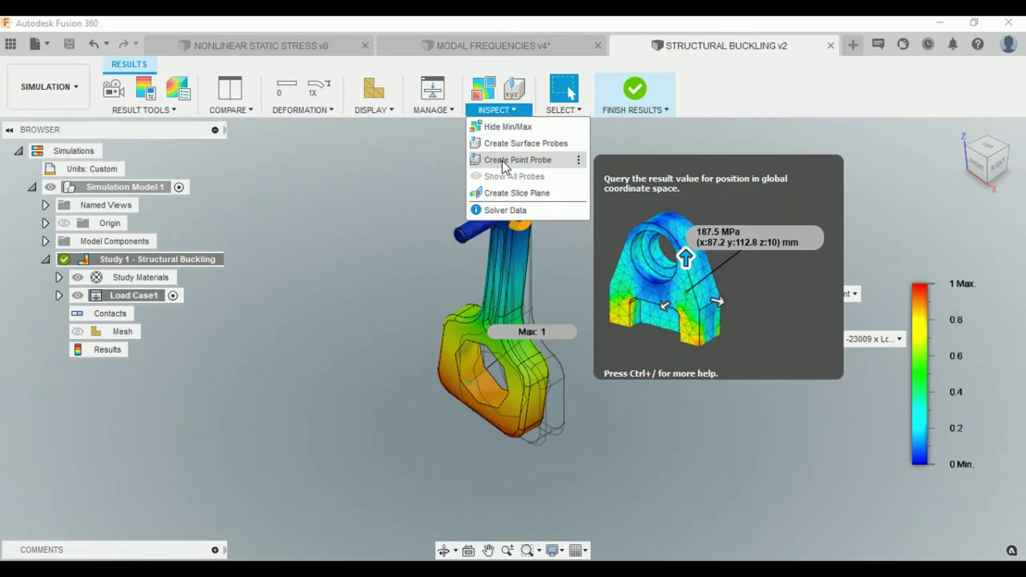
{"action": "left_click", "coordinate": [502, 160]}
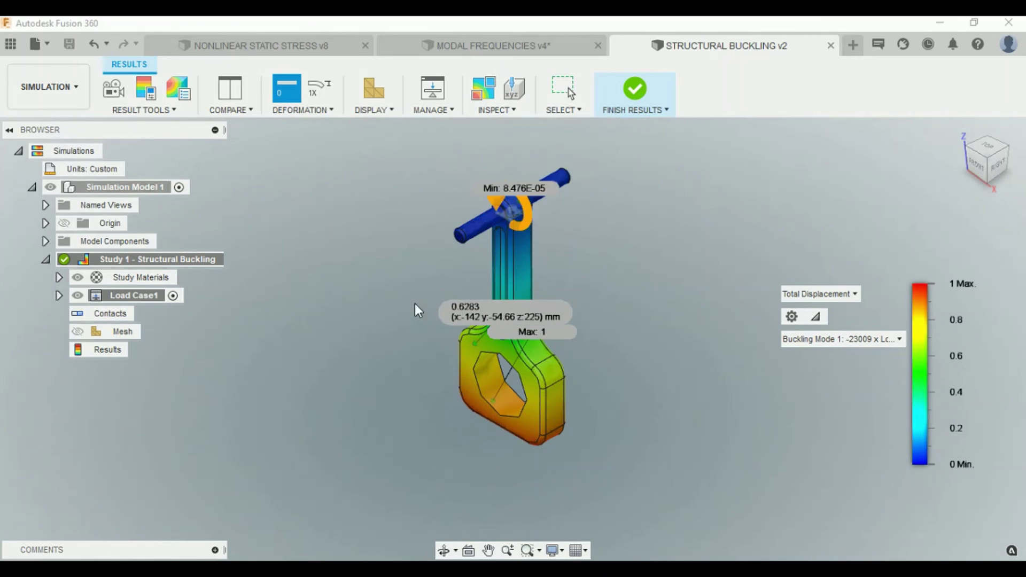
{"action": "left_click", "coordinate": [476, 343]}
{"action": "left_click", "coordinate": [624, 216]}
{"action": "left_click", "coordinate": [502, 109]}
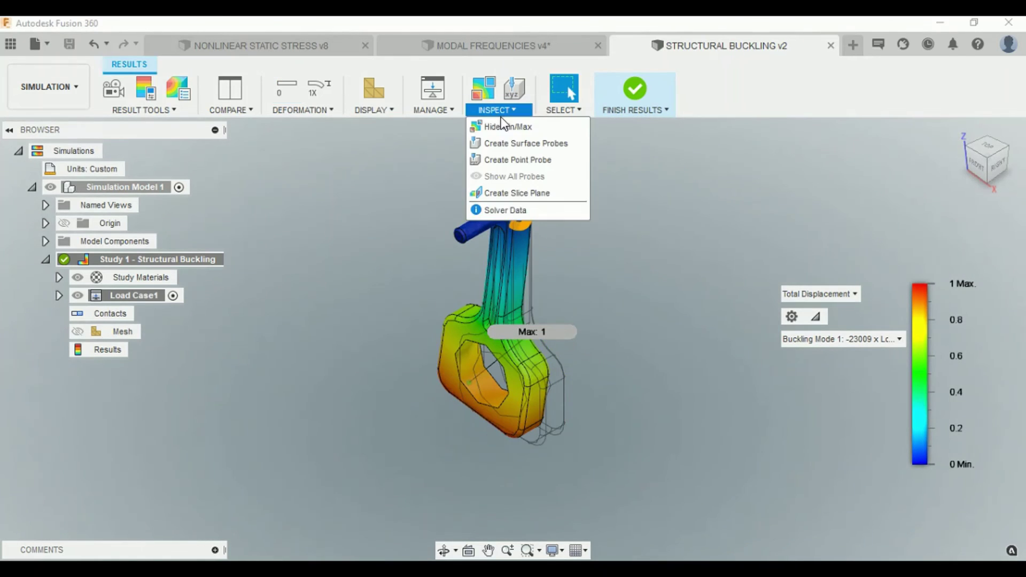
Step: Create a slice plane moved deeper into the rod and show the mesh on the section
{"action": "left_click", "coordinate": [509, 197]}
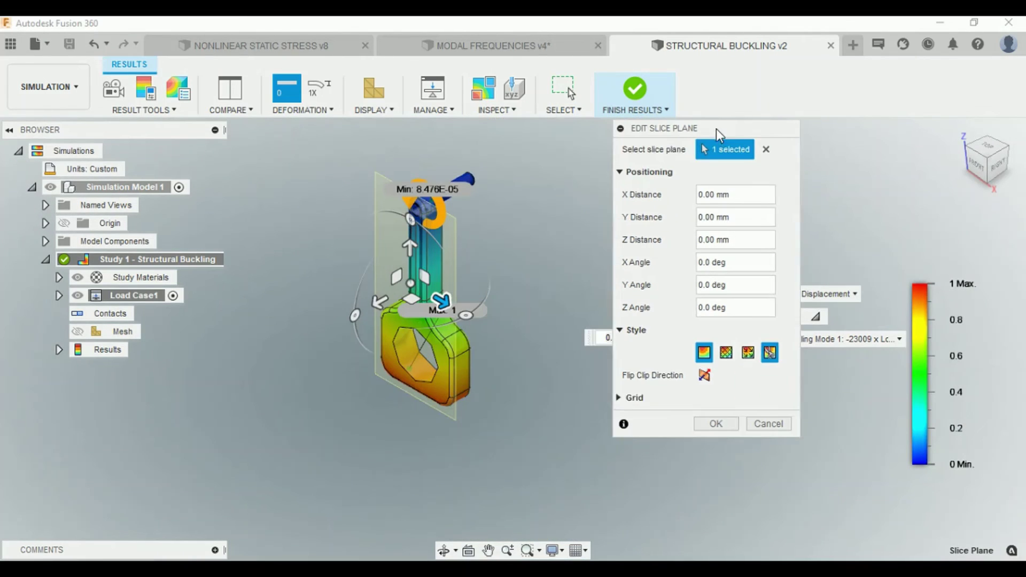
{"action": "left_click_drag", "start_coordinate": [556, 129], "coordinate": [720, 132]}
{"action": "left_click_drag", "start_coordinate": [376, 303], "coordinate": [376, 290]}
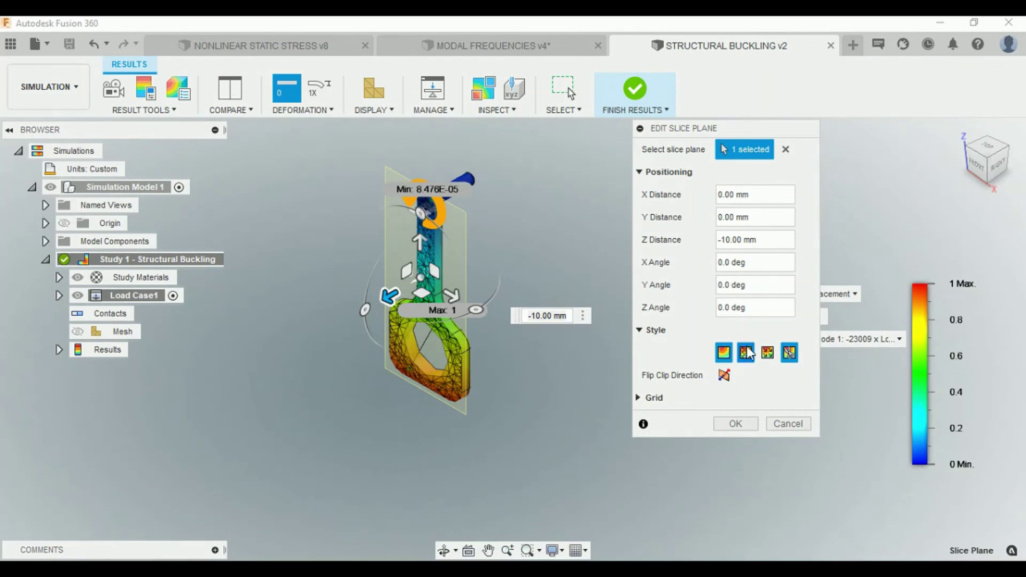
{"action": "left_click", "coordinate": [746, 353]}
{"action": "scroll", "coordinate": [400, 225], "scroll_direction": "up", "scroll_amount": 3}
{"action": "middle_click_drag", "start_coordinate": [518, 219], "coordinate": [585, 190], "text": "shift"}
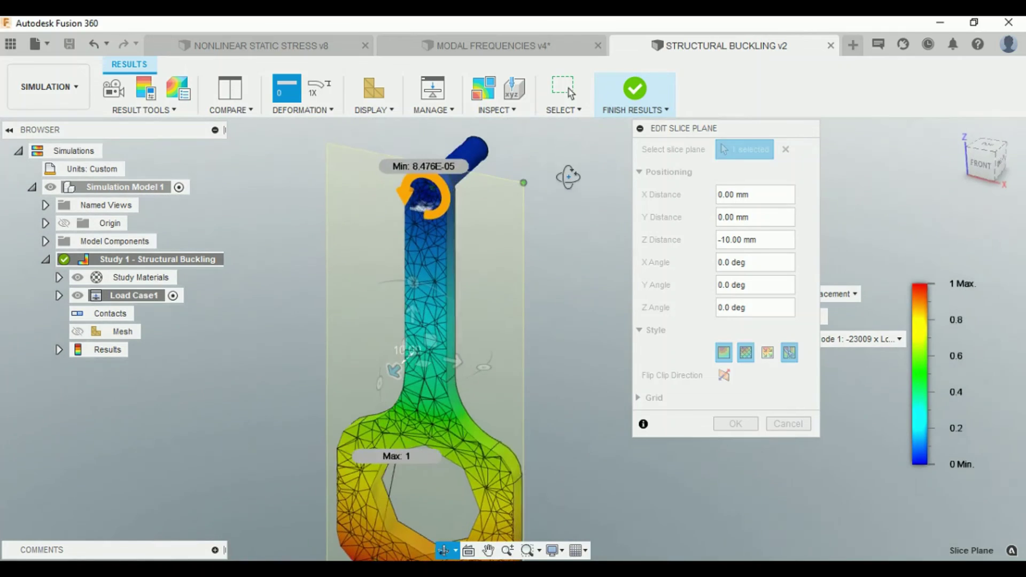
{"action": "scroll", "coordinate": [425, 259], "scroll_direction": "up", "scroll_amount": 2}
Step: Show displacement glyphs on the slice at scale 51, try proportional then constant size, then hide them
{"action": "left_click", "coordinate": [768, 353]}
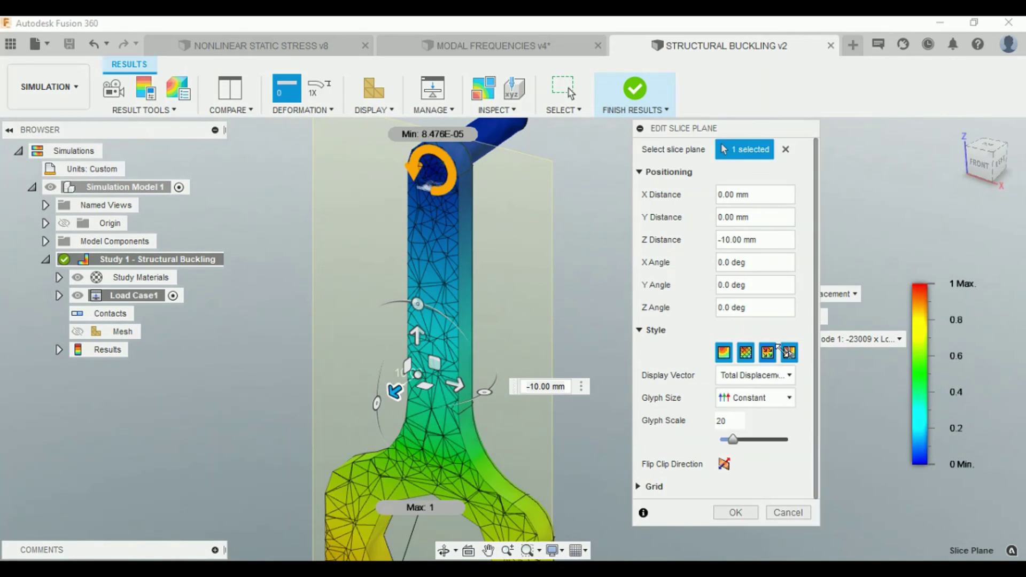
{"action": "mouse_move", "coordinate": [747, 439]}
{"action": "left_mouse_down"}
{"action": "mouse_move", "coordinate": [775, 439]}
{"action": "mouse_move", "coordinate": [720, 439]}
{"action": "mouse_move", "coordinate": [759, 431]}
{"action": "left_mouse_up"}
{"action": "left_click", "coordinate": [770, 398]}
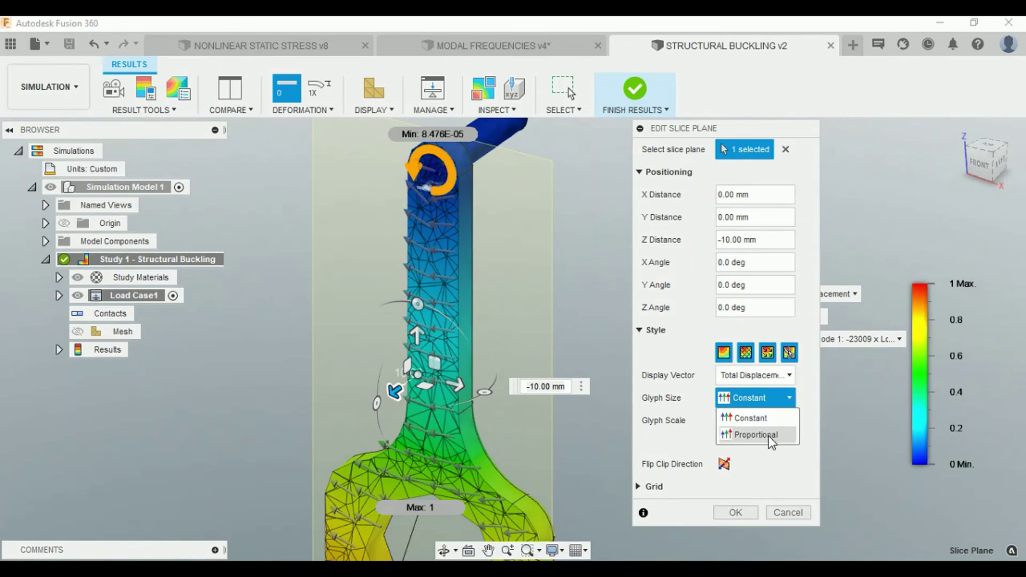
{"action": "left_click", "coordinate": [770, 437]}
{"action": "left_click", "coordinate": [771, 401]}
{"action": "left_click", "coordinate": [759, 413]}
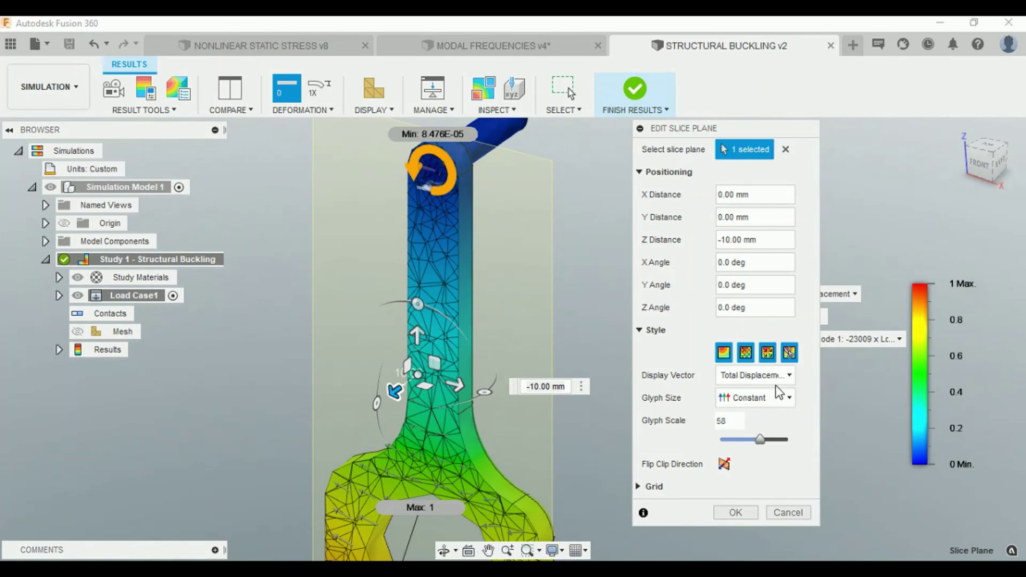
{"action": "left_click", "coordinate": [773, 354]}
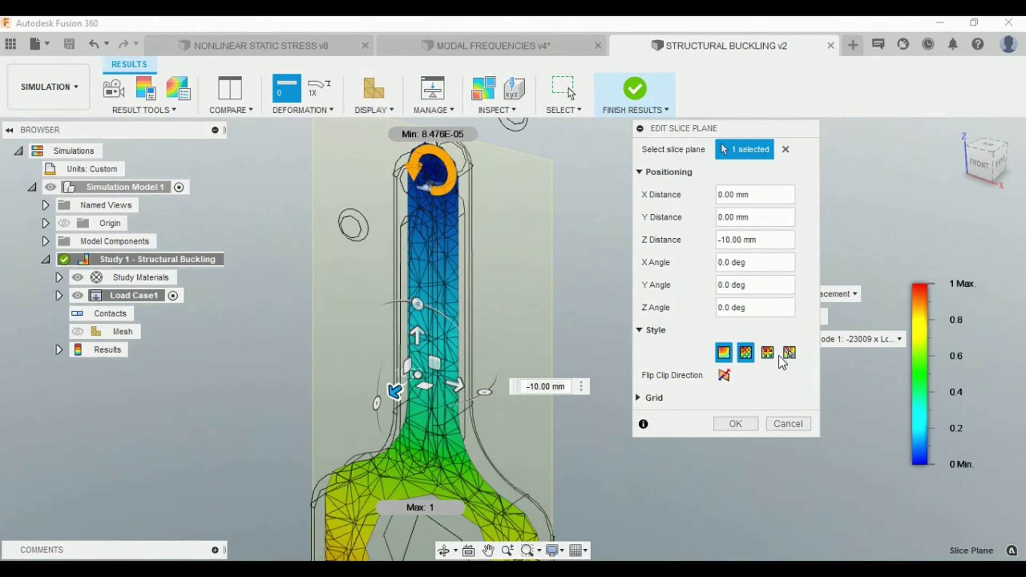
Step: Remove the slice plane and preview the STRUCTURAL BUCKLING v2 study report as an HTML page
{"action": "left_click", "coordinate": [787, 425]}
{"action": "scroll", "coordinate": [682, 267], "scroll_direction": "down", "scroll_amount": 3}
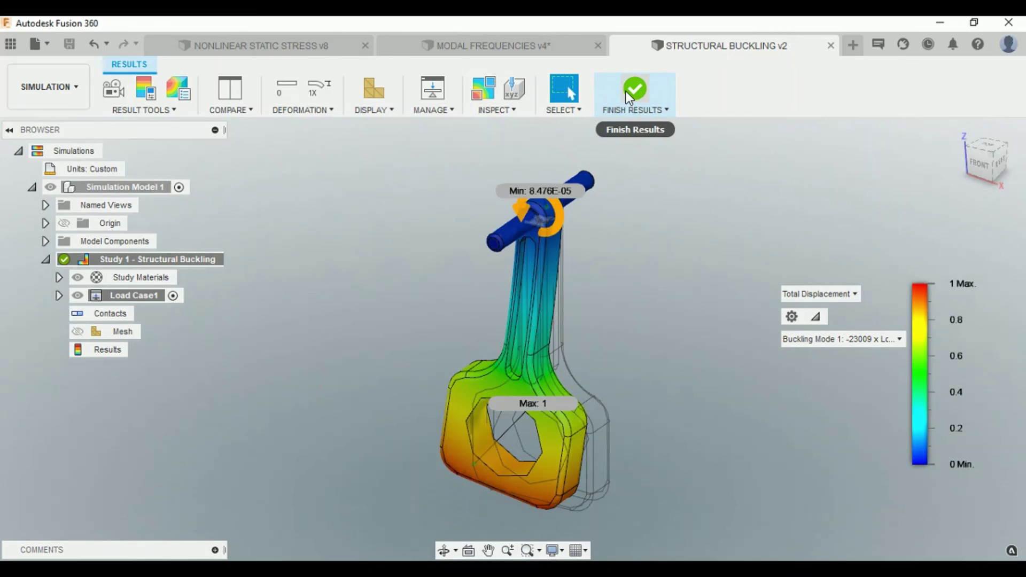
{"action": "left_click", "coordinate": [143, 110]}
{"action": "left_click", "coordinate": [115, 176]}
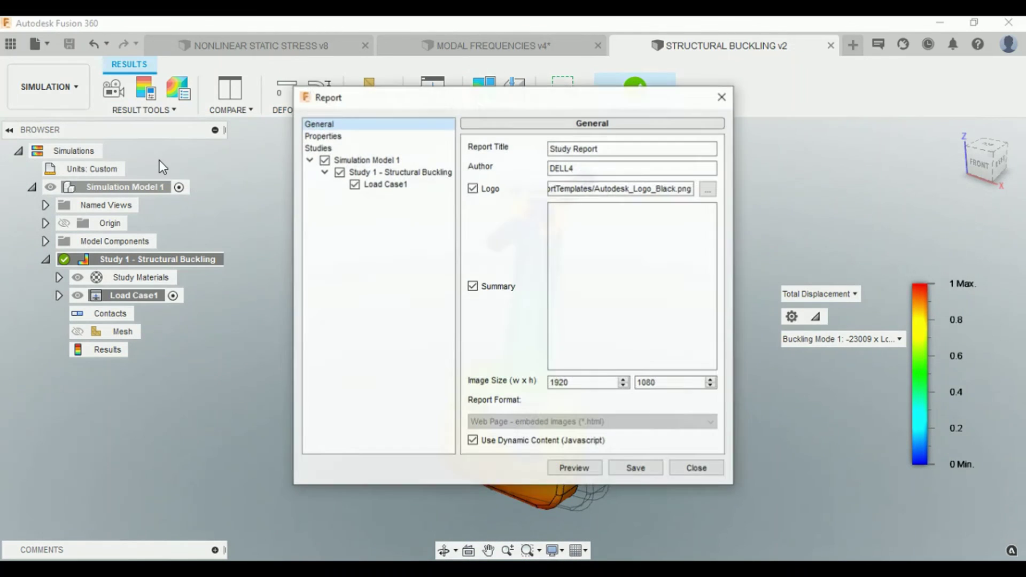
{"action": "left_click", "coordinate": [584, 469]}
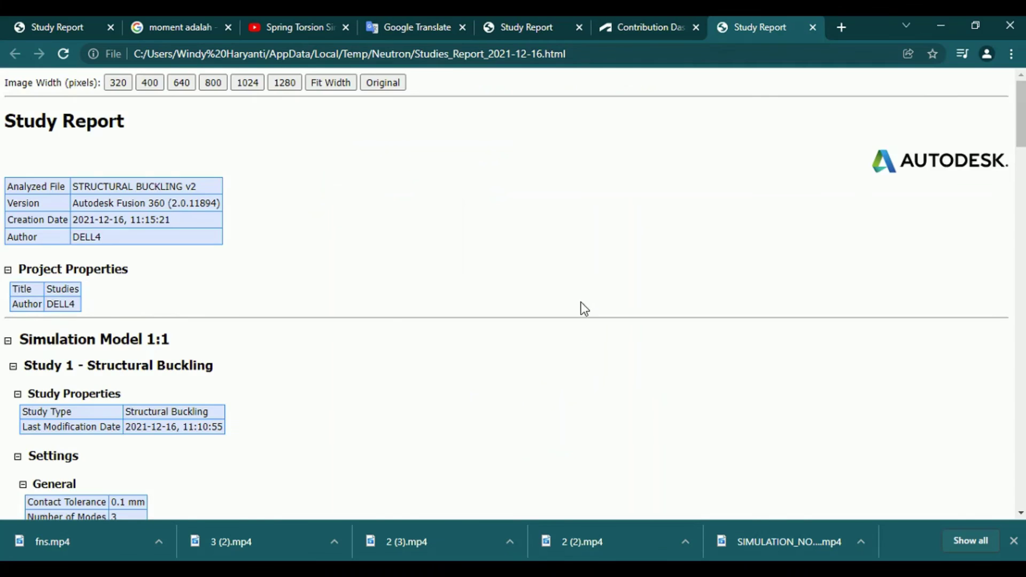
{"action": "scroll", "coordinate": [292, 284], "scroll_direction": "down", "scroll_amount": 5}
{"action": "scroll", "coordinate": [292, 285], "scroll_direction": "down", "scroll_amount": 5}
{"action": "scroll", "coordinate": [291, 284], "scroll_direction": "down", "scroll_amount": 5}
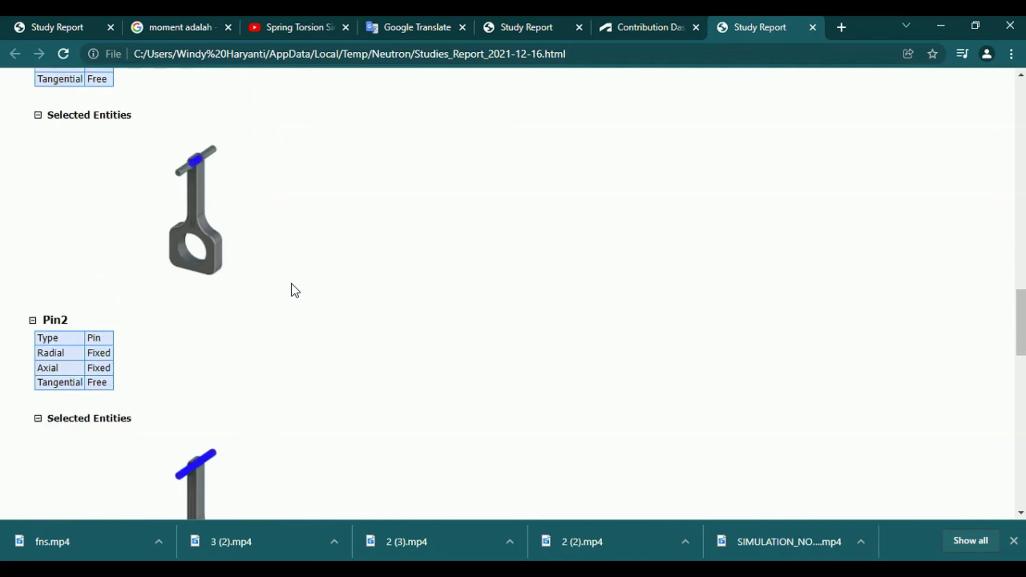
{"action": "scroll", "coordinate": [291, 284], "scroll_direction": "down", "scroll_amount": 5}
{"action": "scroll", "coordinate": [295, 290], "scroll_direction": "down", "scroll_amount": 5}
{"action": "scroll", "coordinate": [295, 290], "scroll_direction": "down", "scroll_amount": 5}
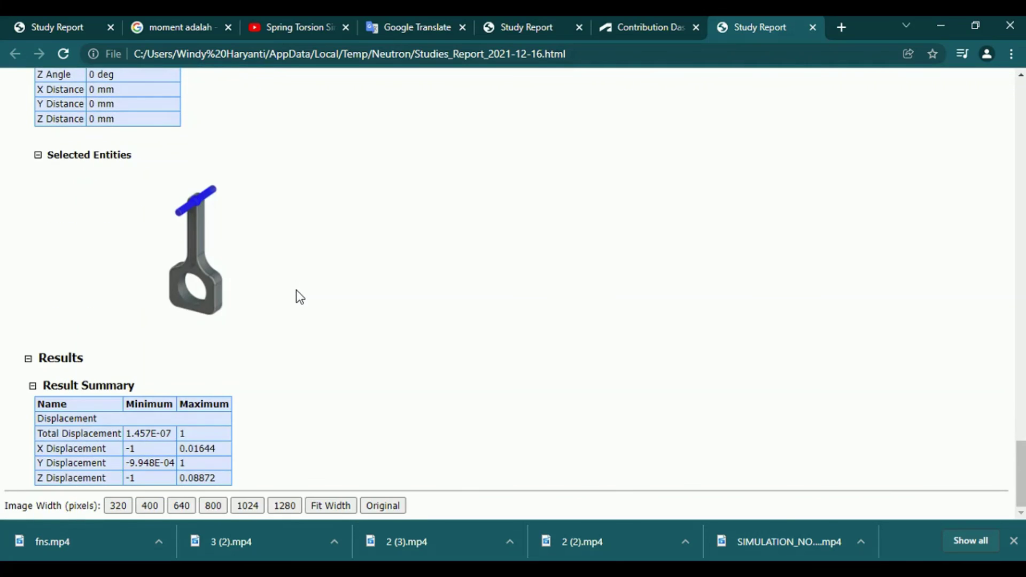
{"action": "scroll", "coordinate": [318, 455], "scroll_direction": "up", "scroll_amount": 5}
{"action": "scroll", "coordinate": [318, 455], "scroll_direction": "down", "scroll_amount": 5}
{"action": "scroll", "coordinate": [273, 368], "scroll_direction": "up", "scroll_amount": 5}
{"action": "scroll", "coordinate": [274, 368], "scroll_direction": "up", "scroll_amount": 5}
{"action": "scroll", "coordinate": [274, 368], "scroll_direction": "up", "scroll_amount": 5}
{"action": "scroll", "coordinate": [274, 368], "scroll_direction": "up", "scroll_amount": 5}
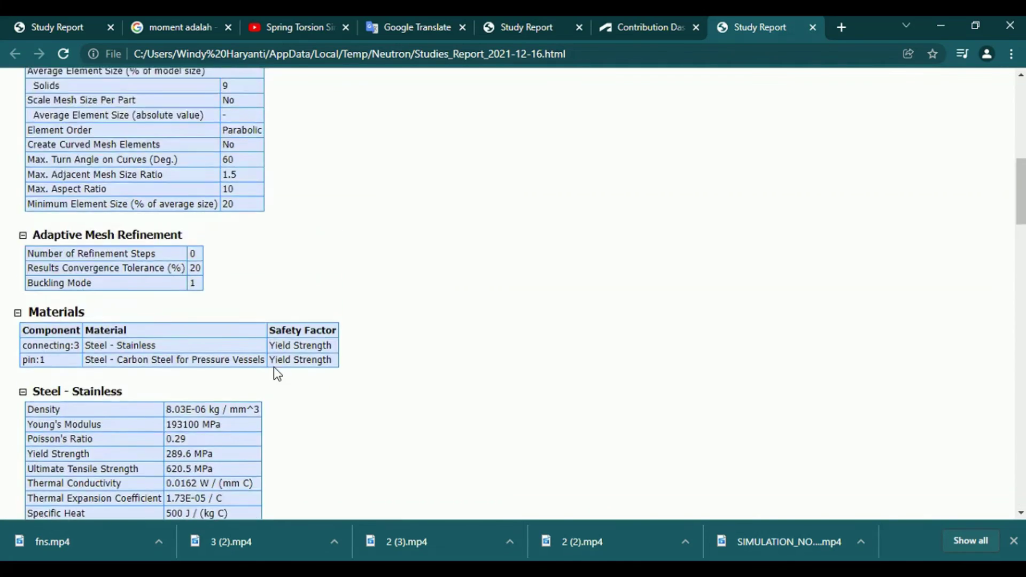
{"action": "scroll", "coordinate": [274, 368], "scroll_direction": "up", "scroll_amount": 10}
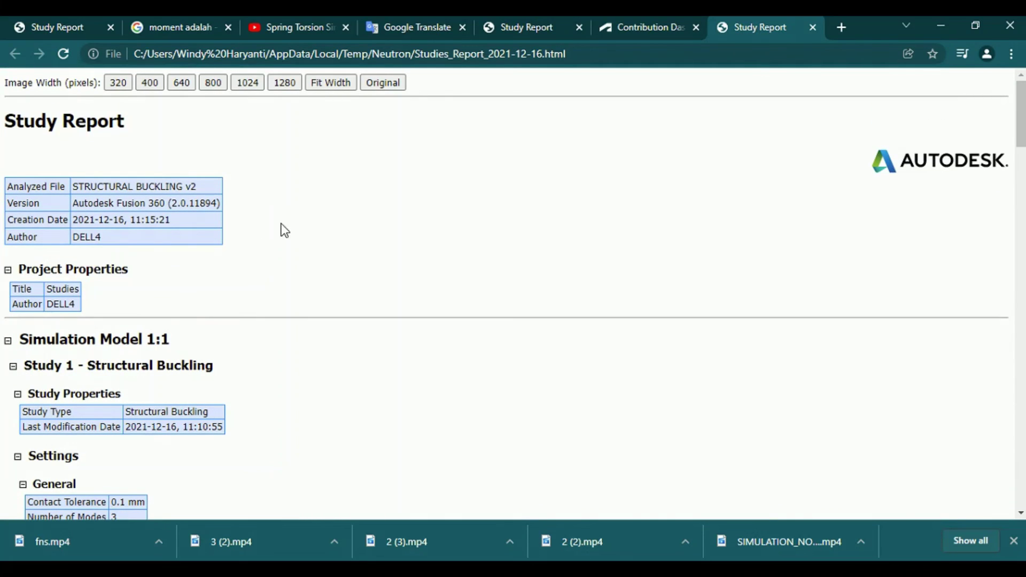